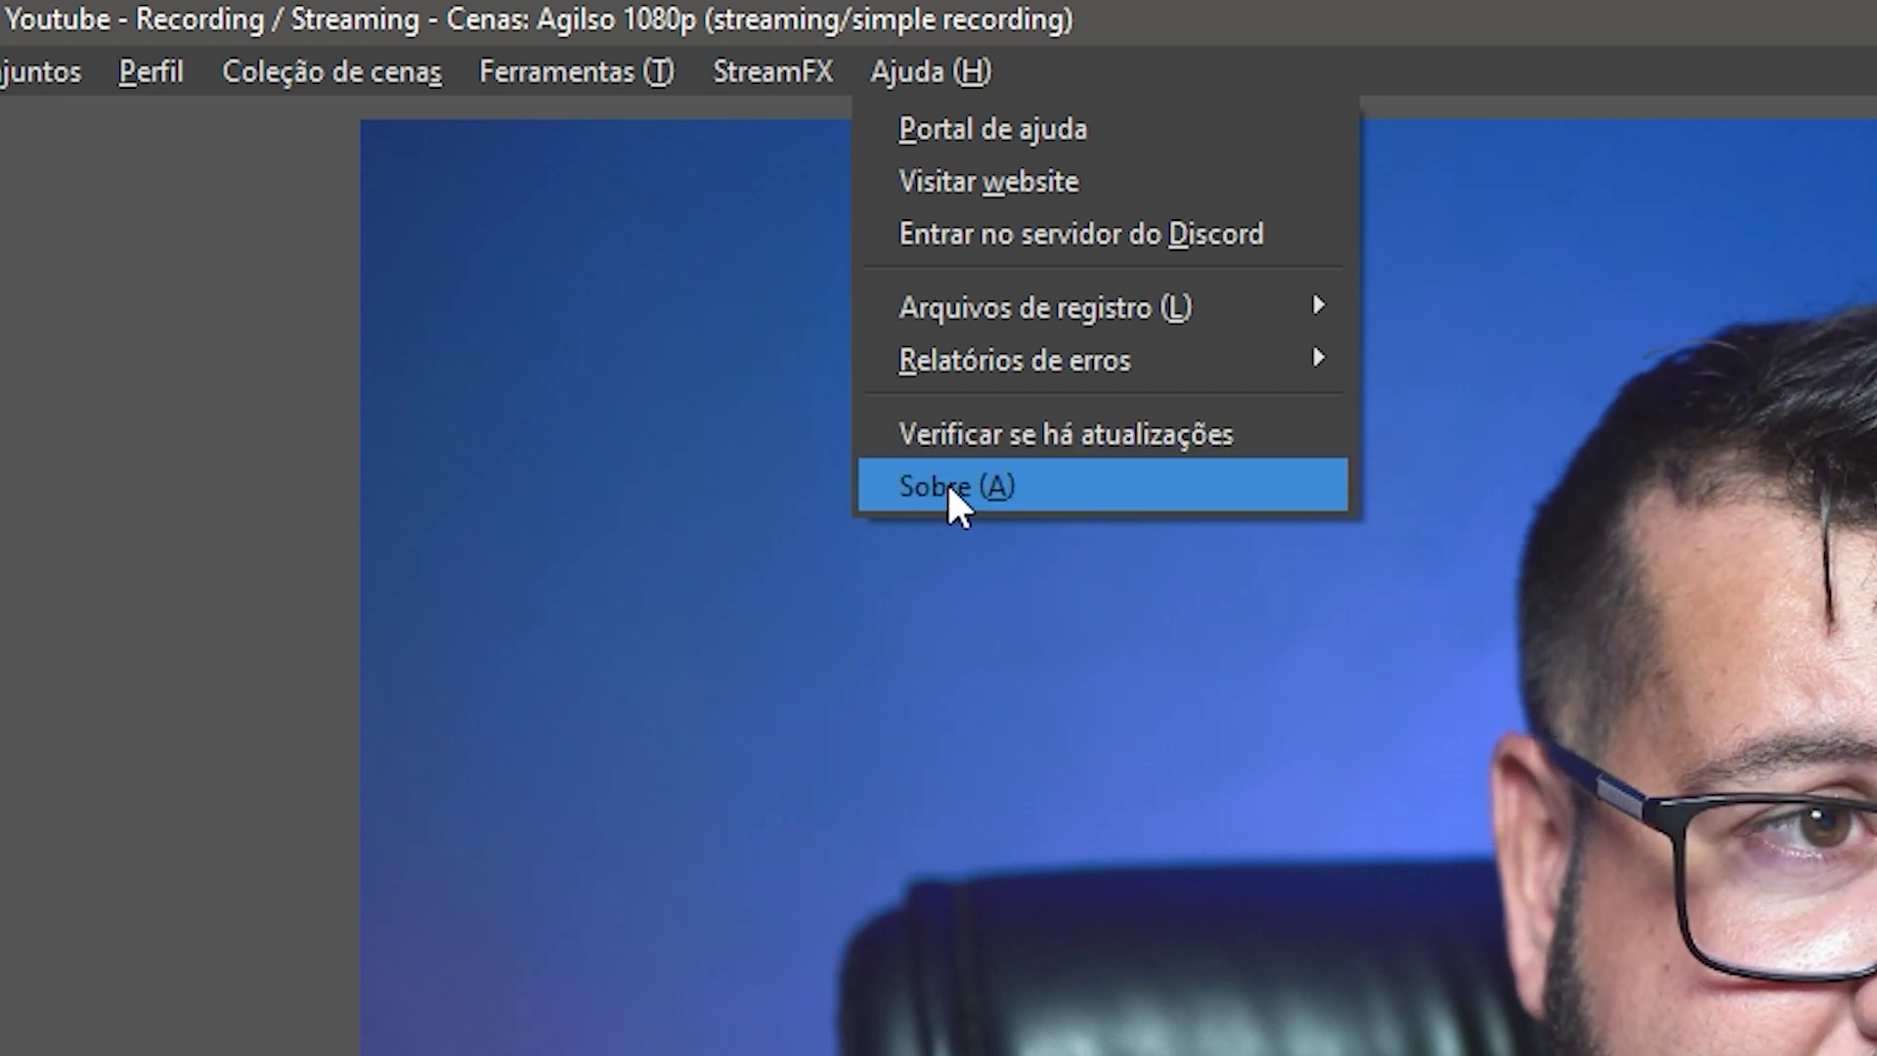
# Check the installed OBS Studio version in the program's About information
pyautogui.click(947, 483)
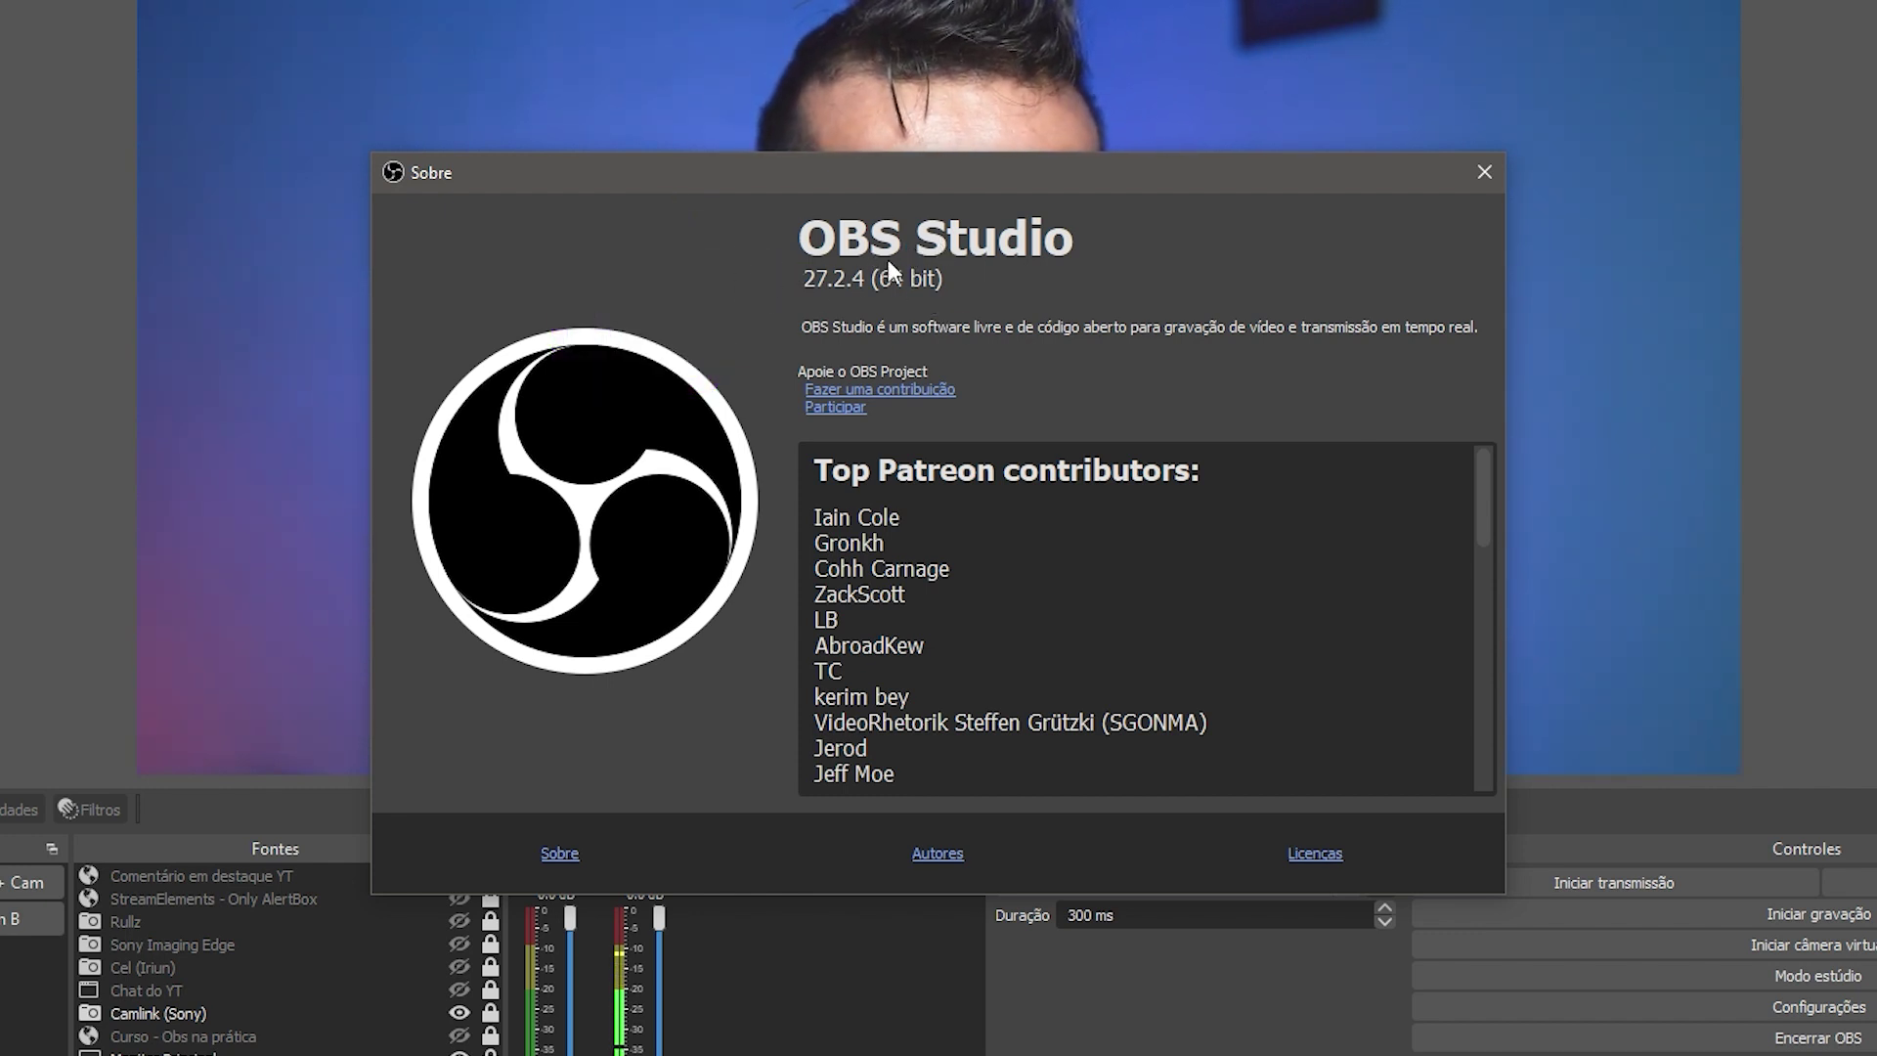
pyautogui.click(1475, 180)
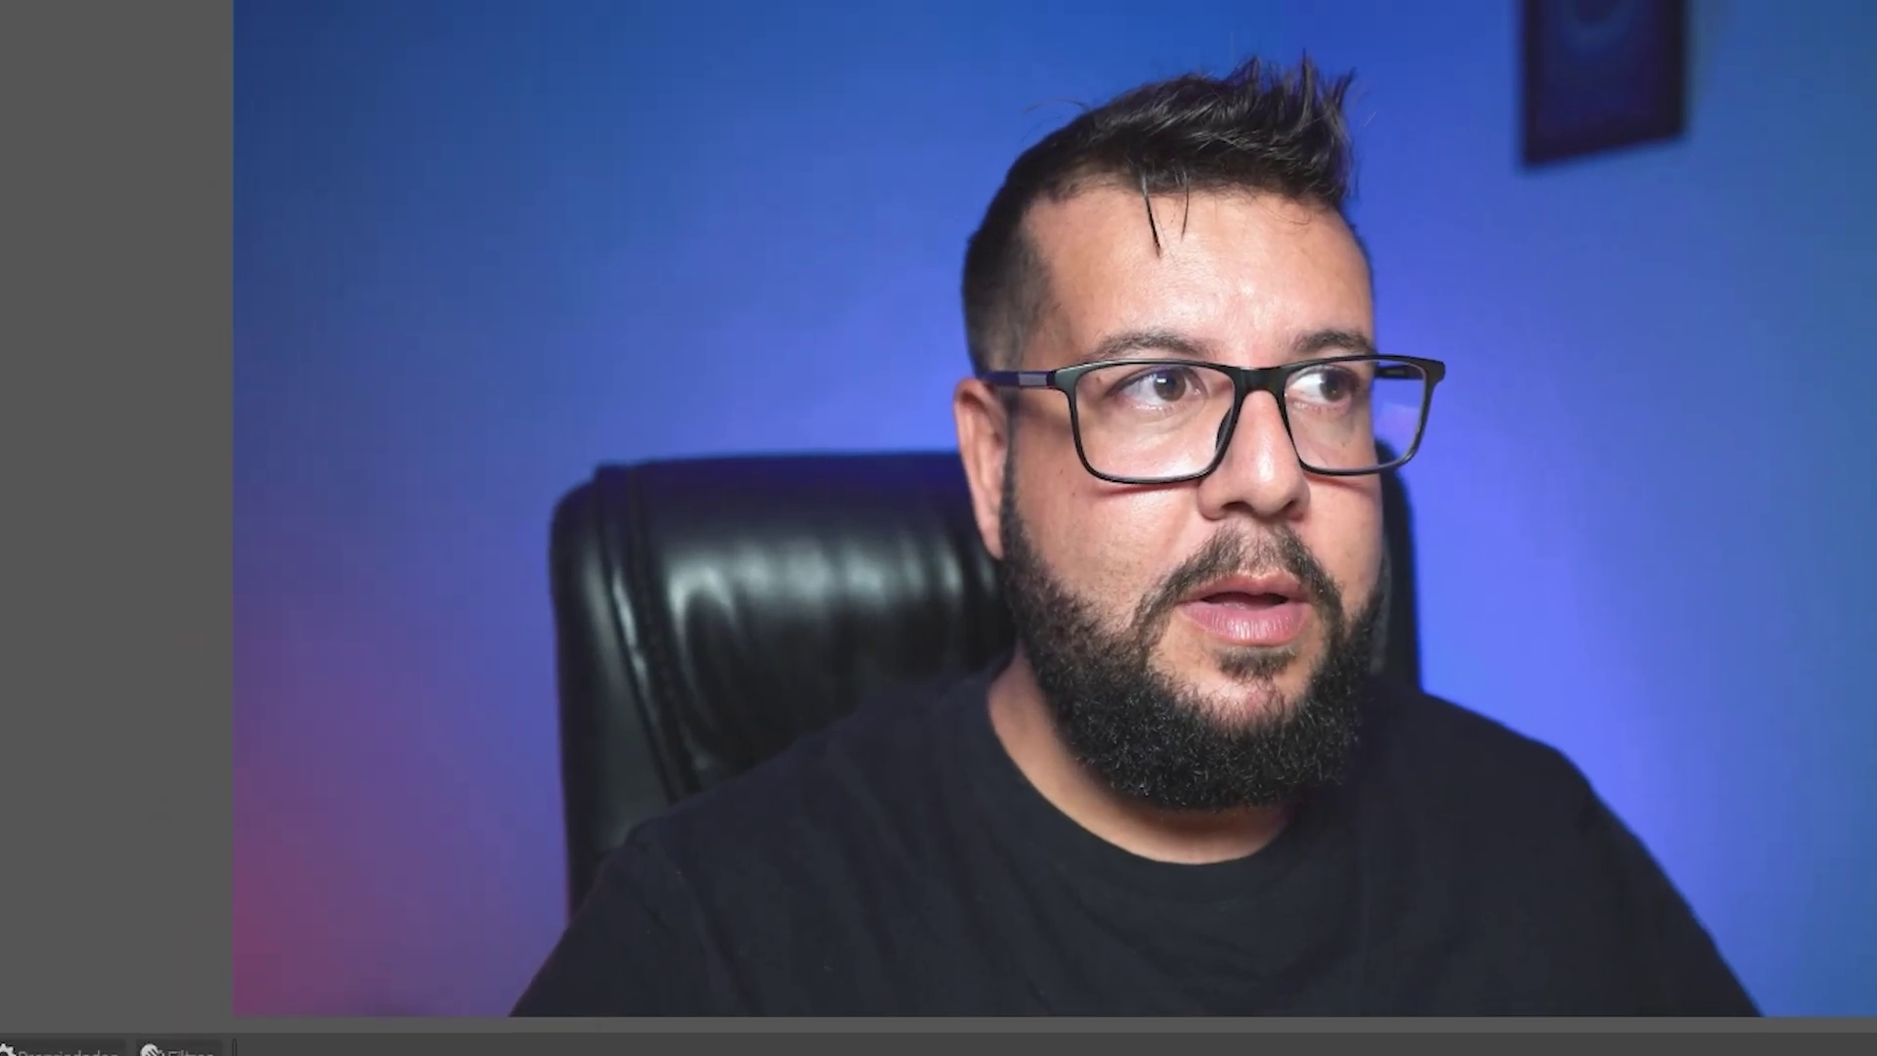
pyautogui.click(778, 24)
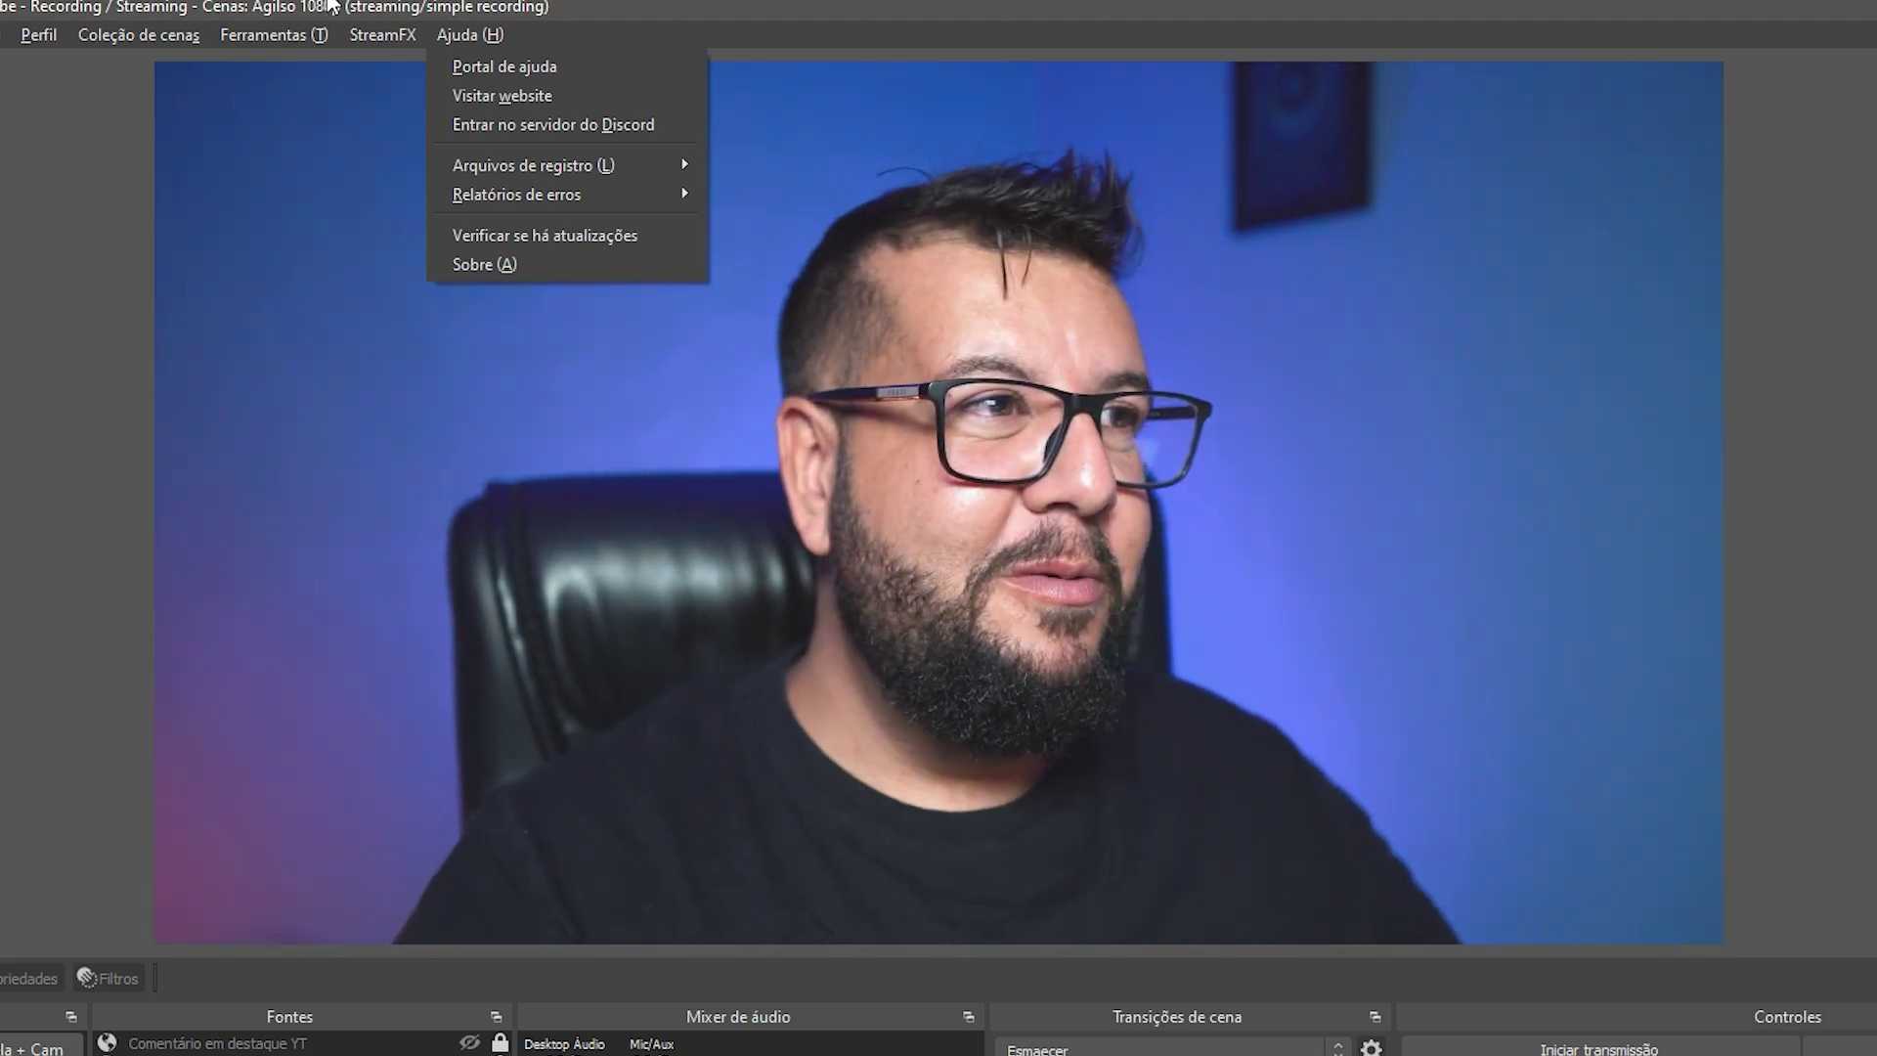
pyautogui.click(223, 14)
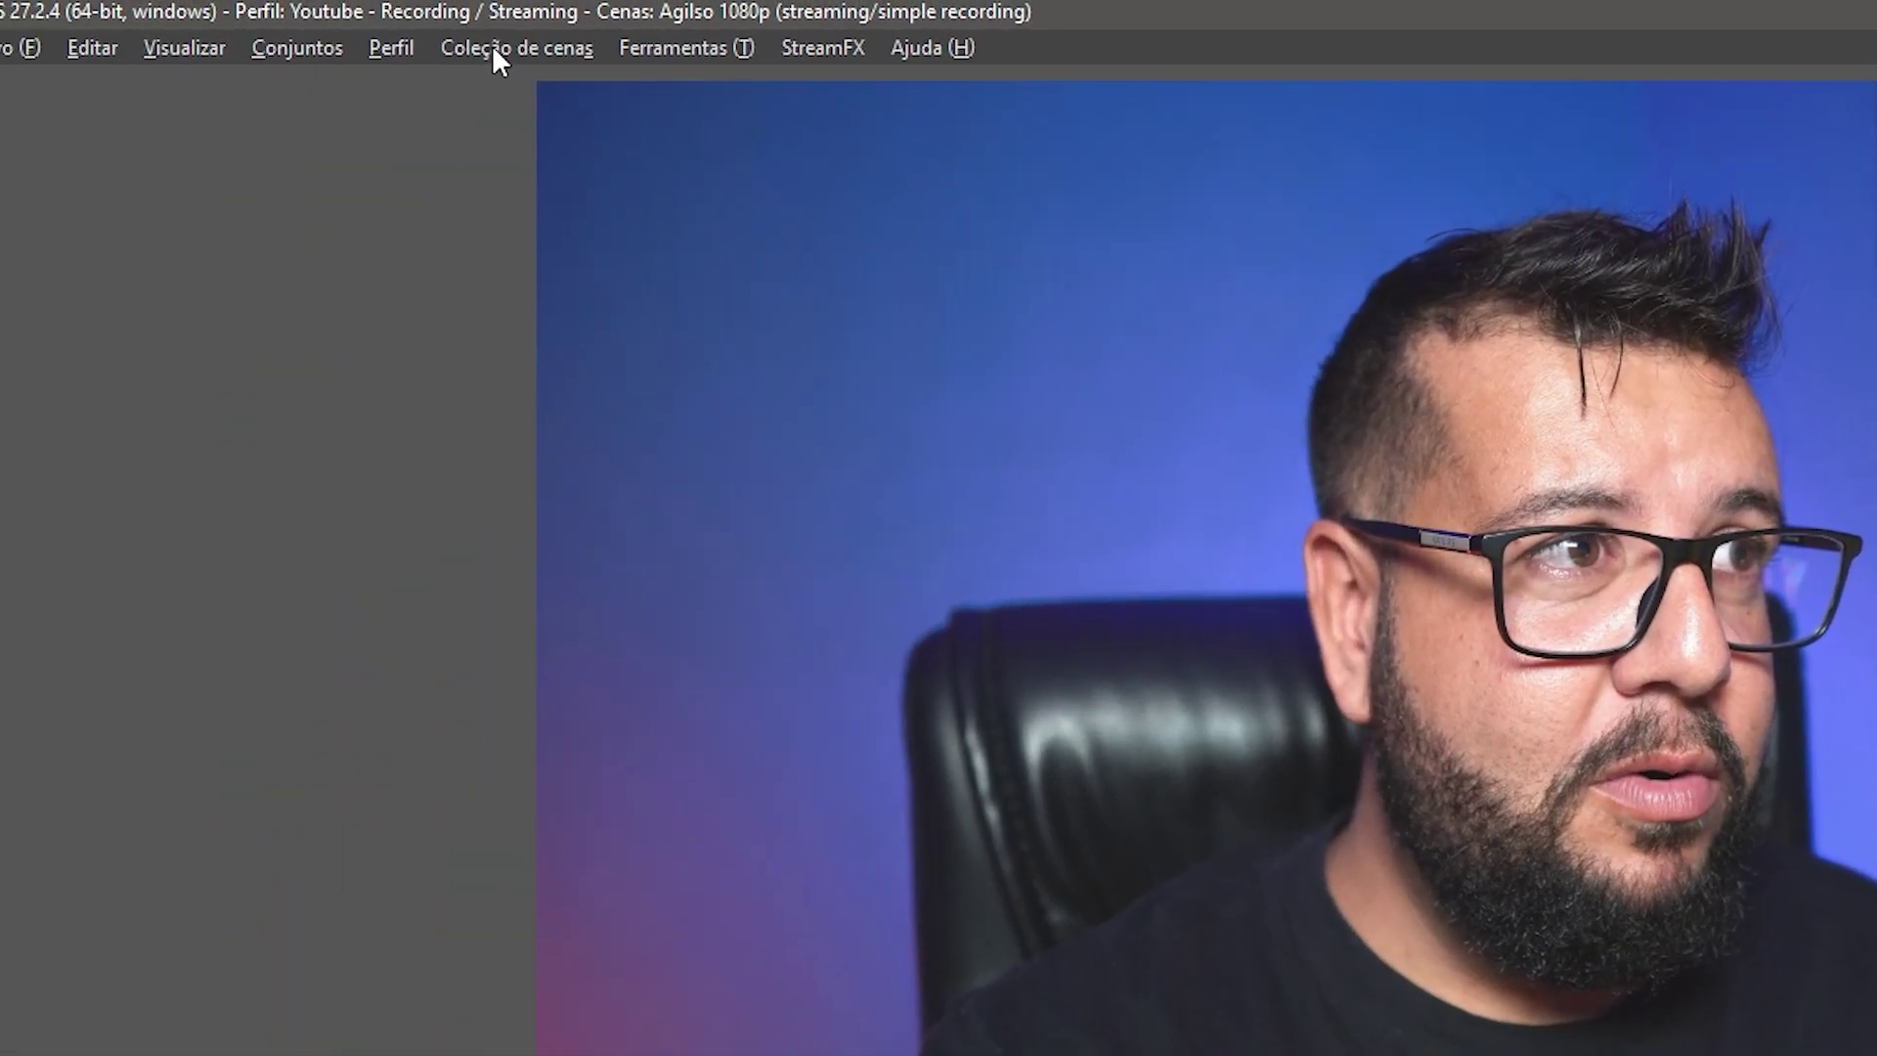
# Export the current 1080p scene collection as a JSON file under the suggested name, replacing the existing file
pyautogui.click(120, 36)
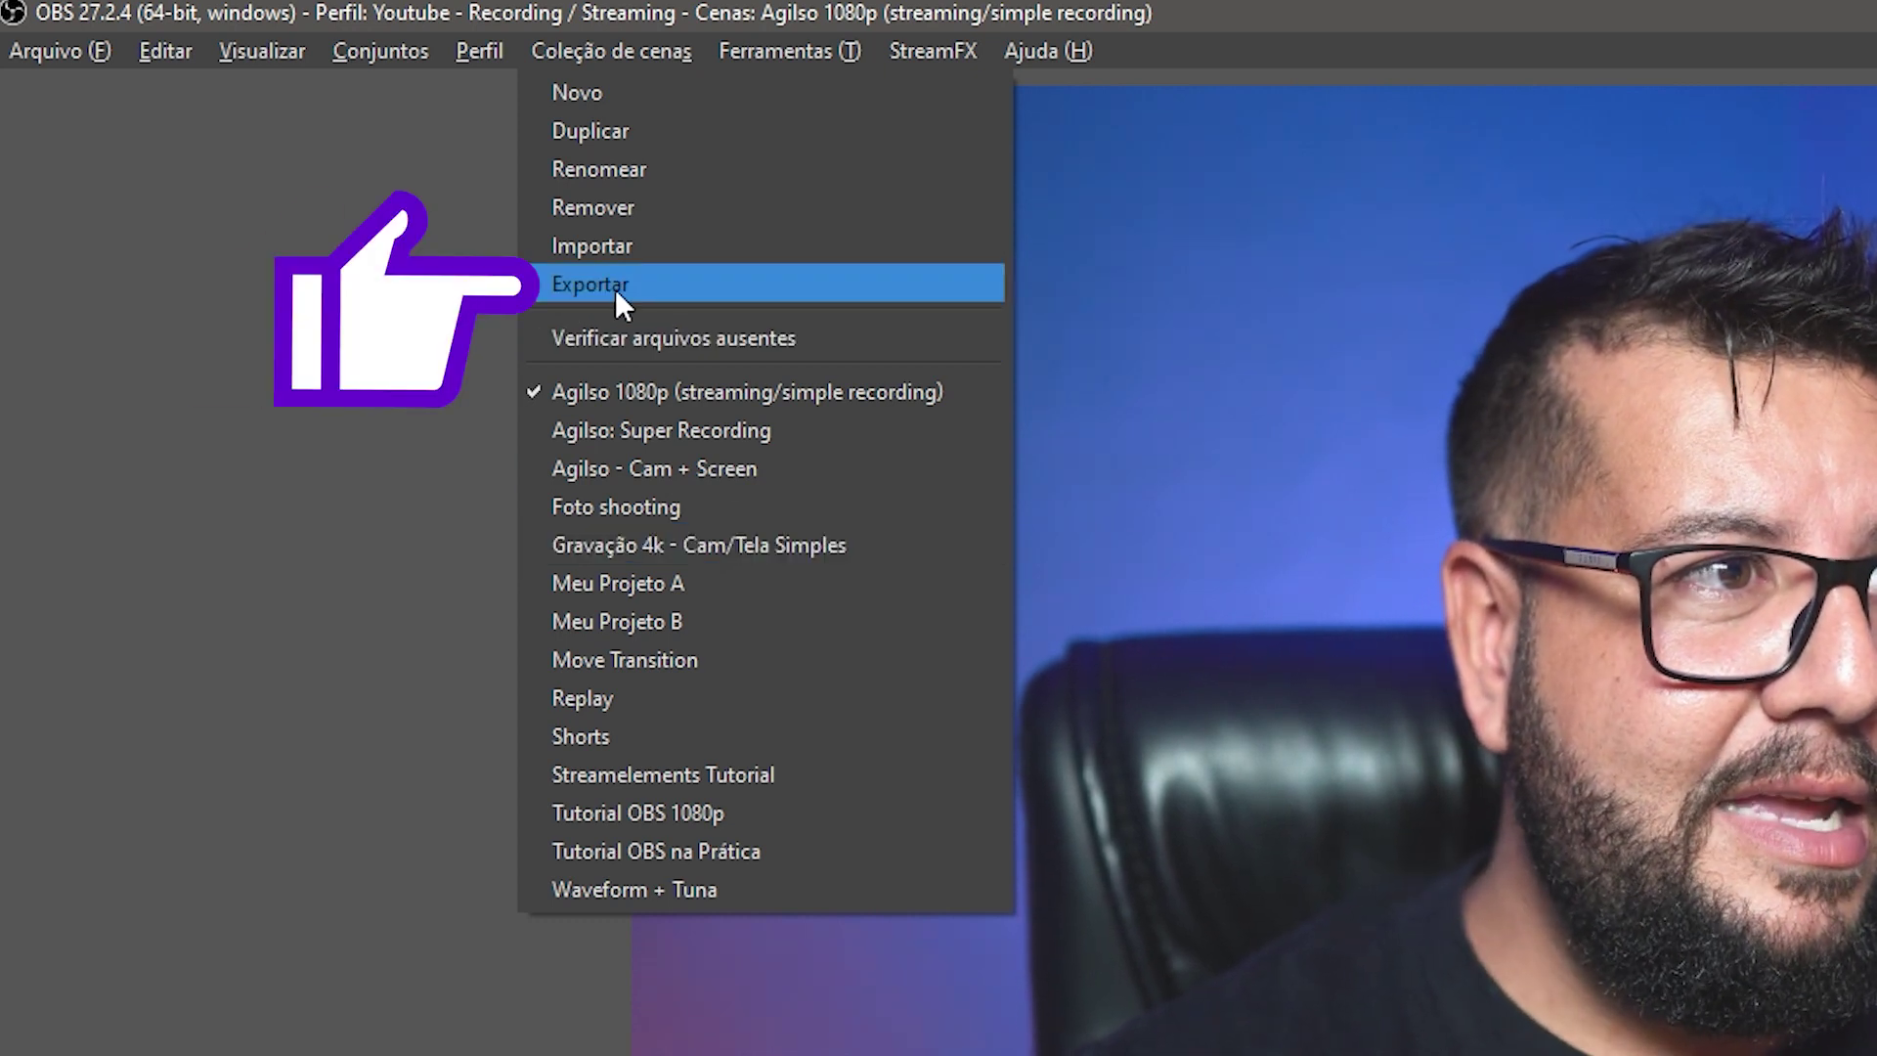
pyautogui.click(616, 291)
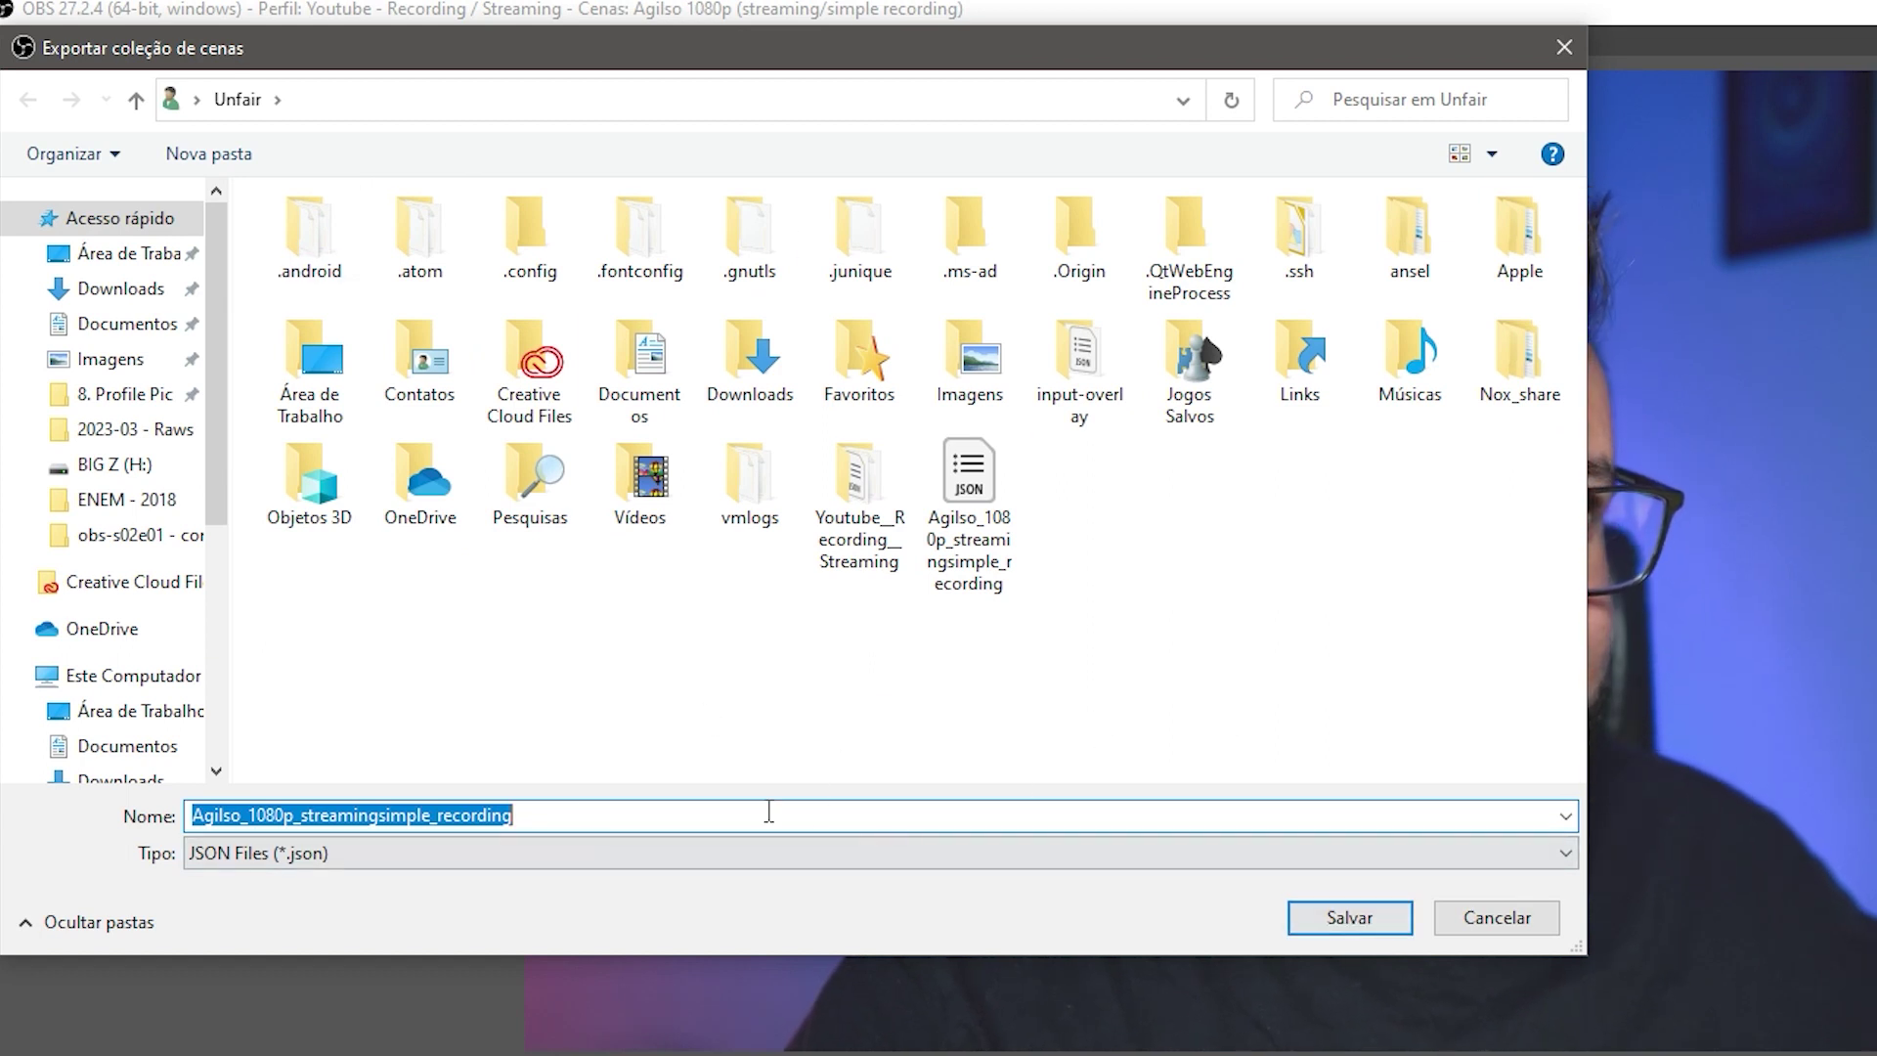
pyautogui.click(1320, 919)
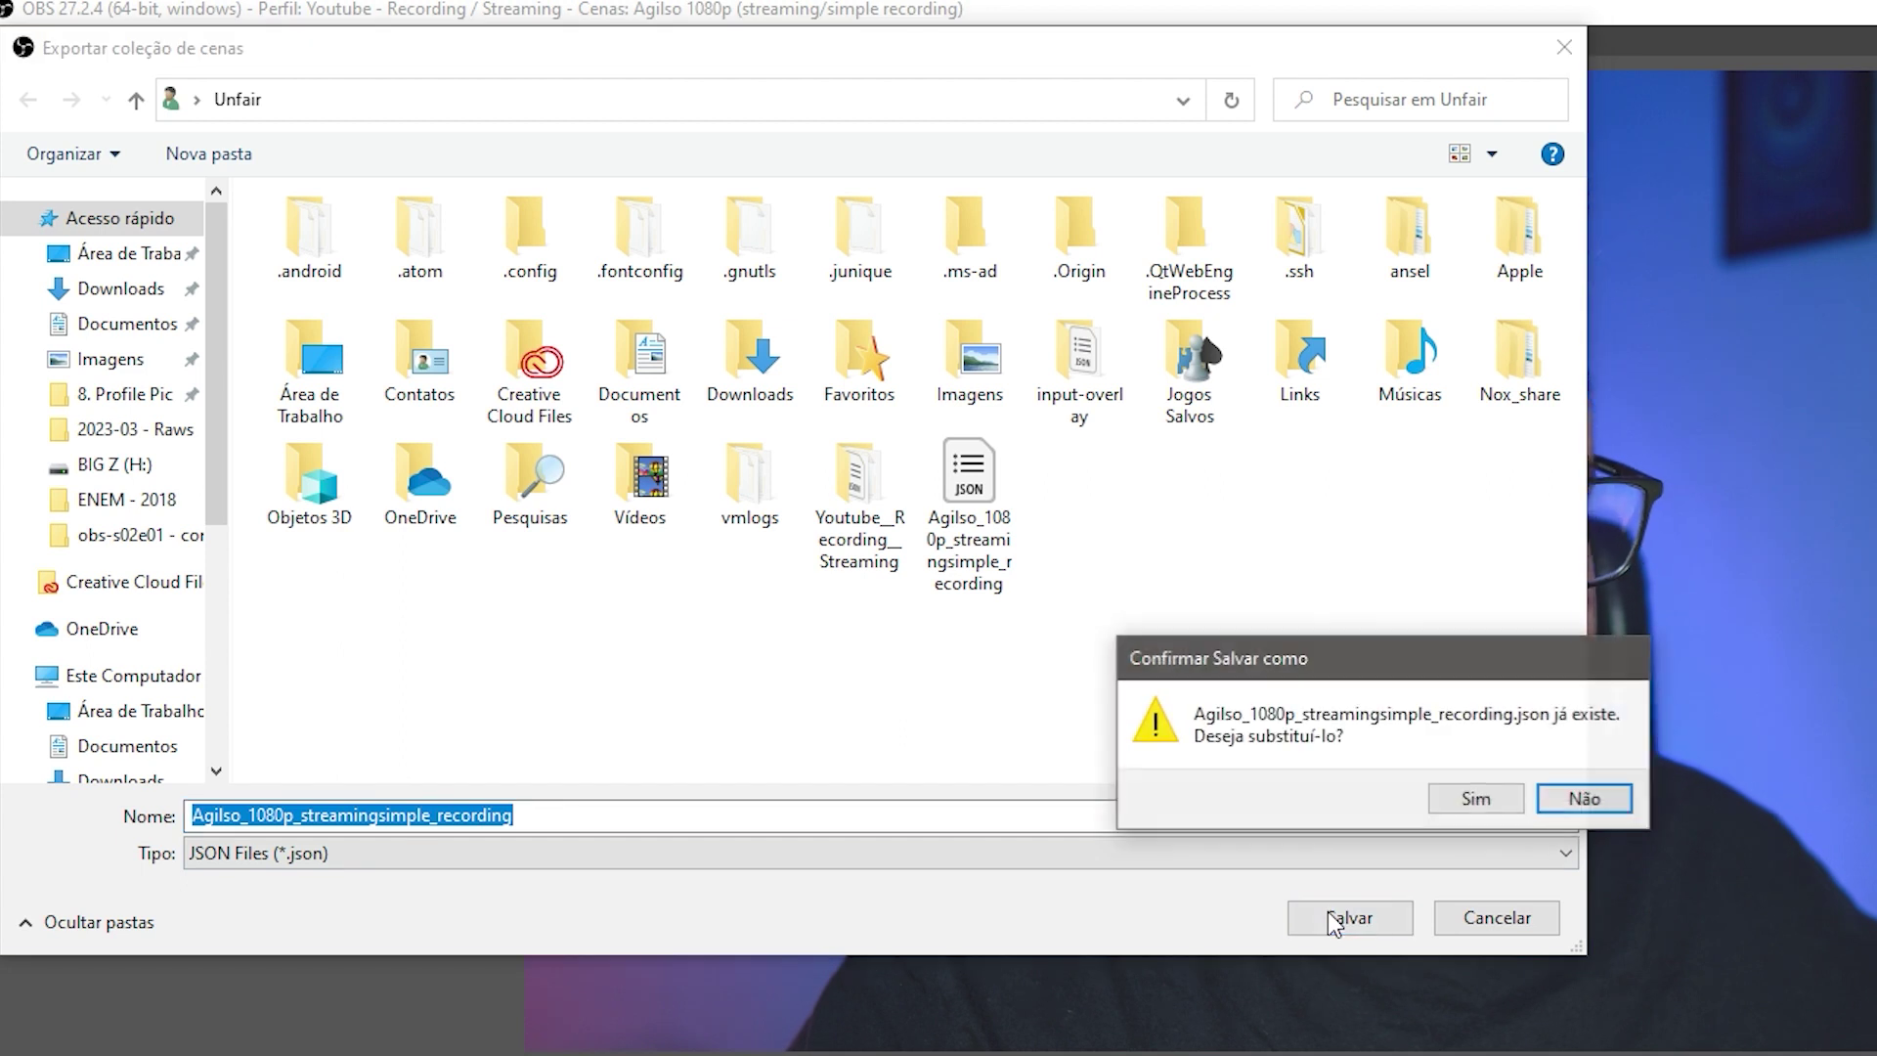
pyautogui.click(1466, 794)
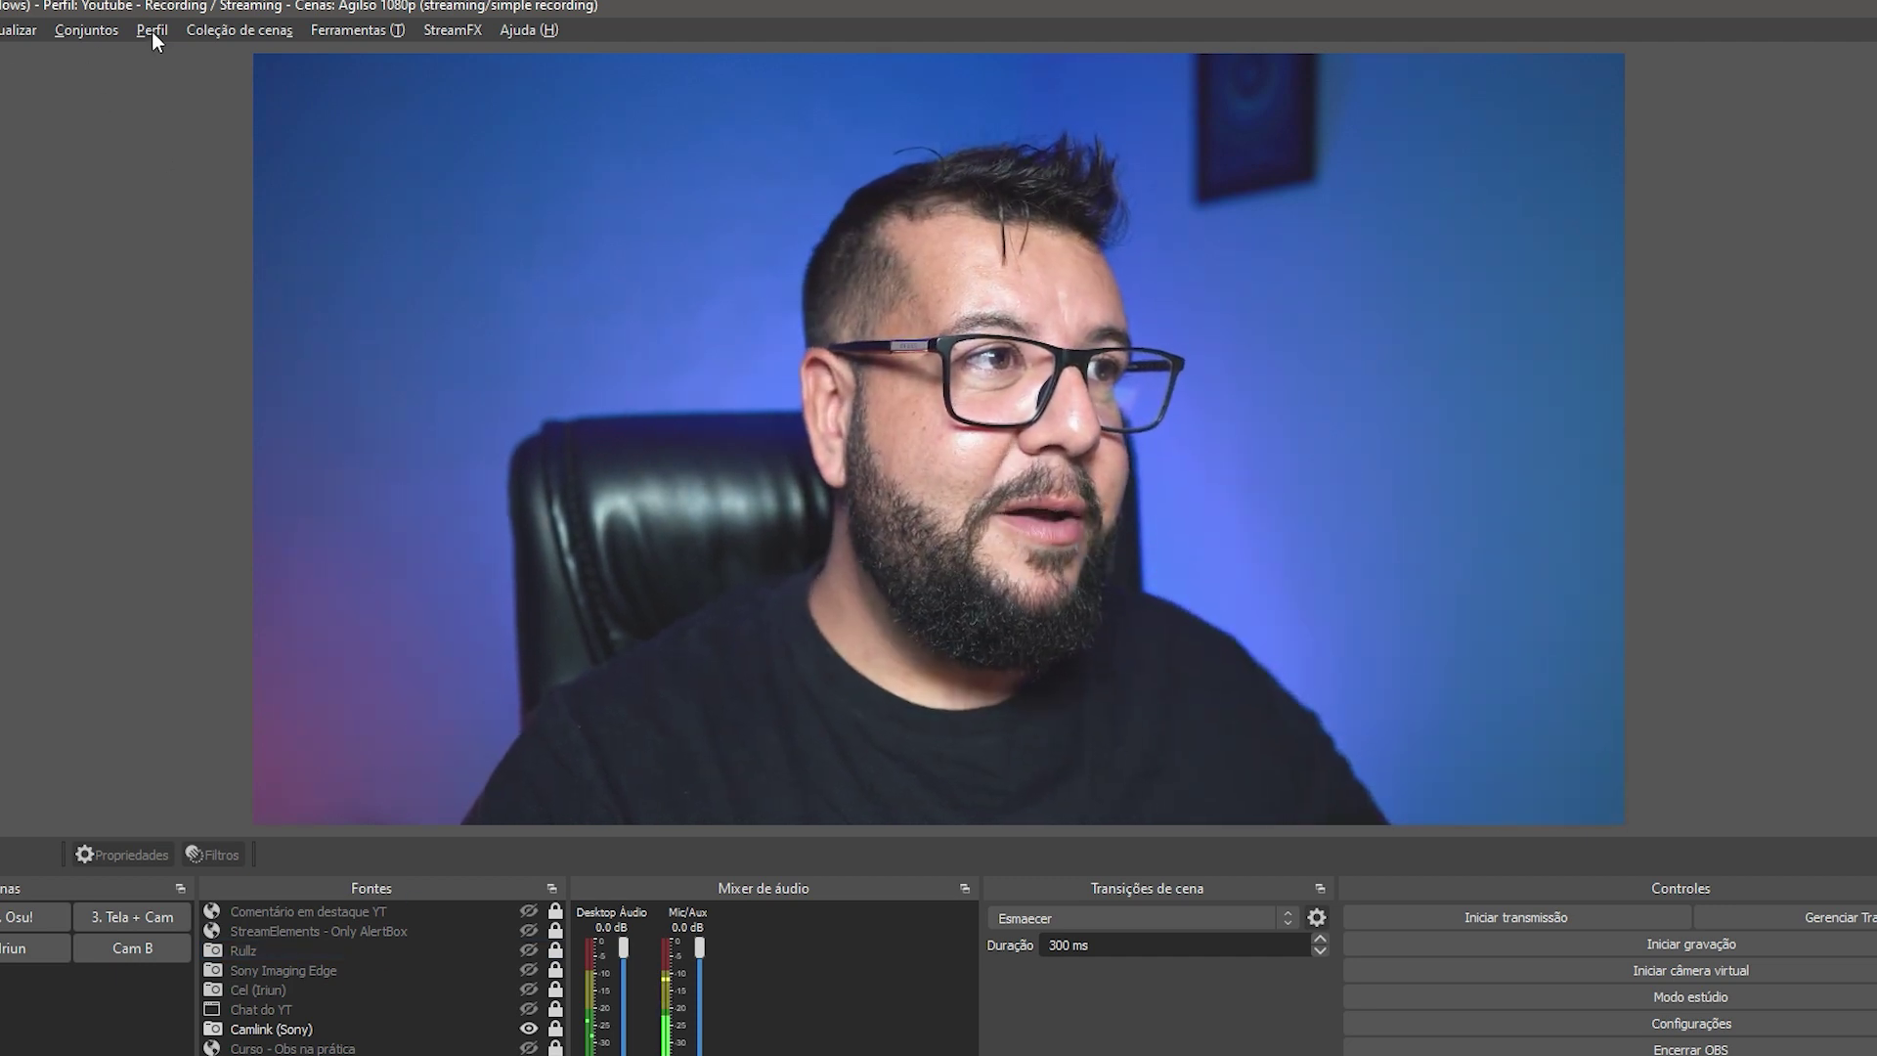
pyautogui.click(151, 31)
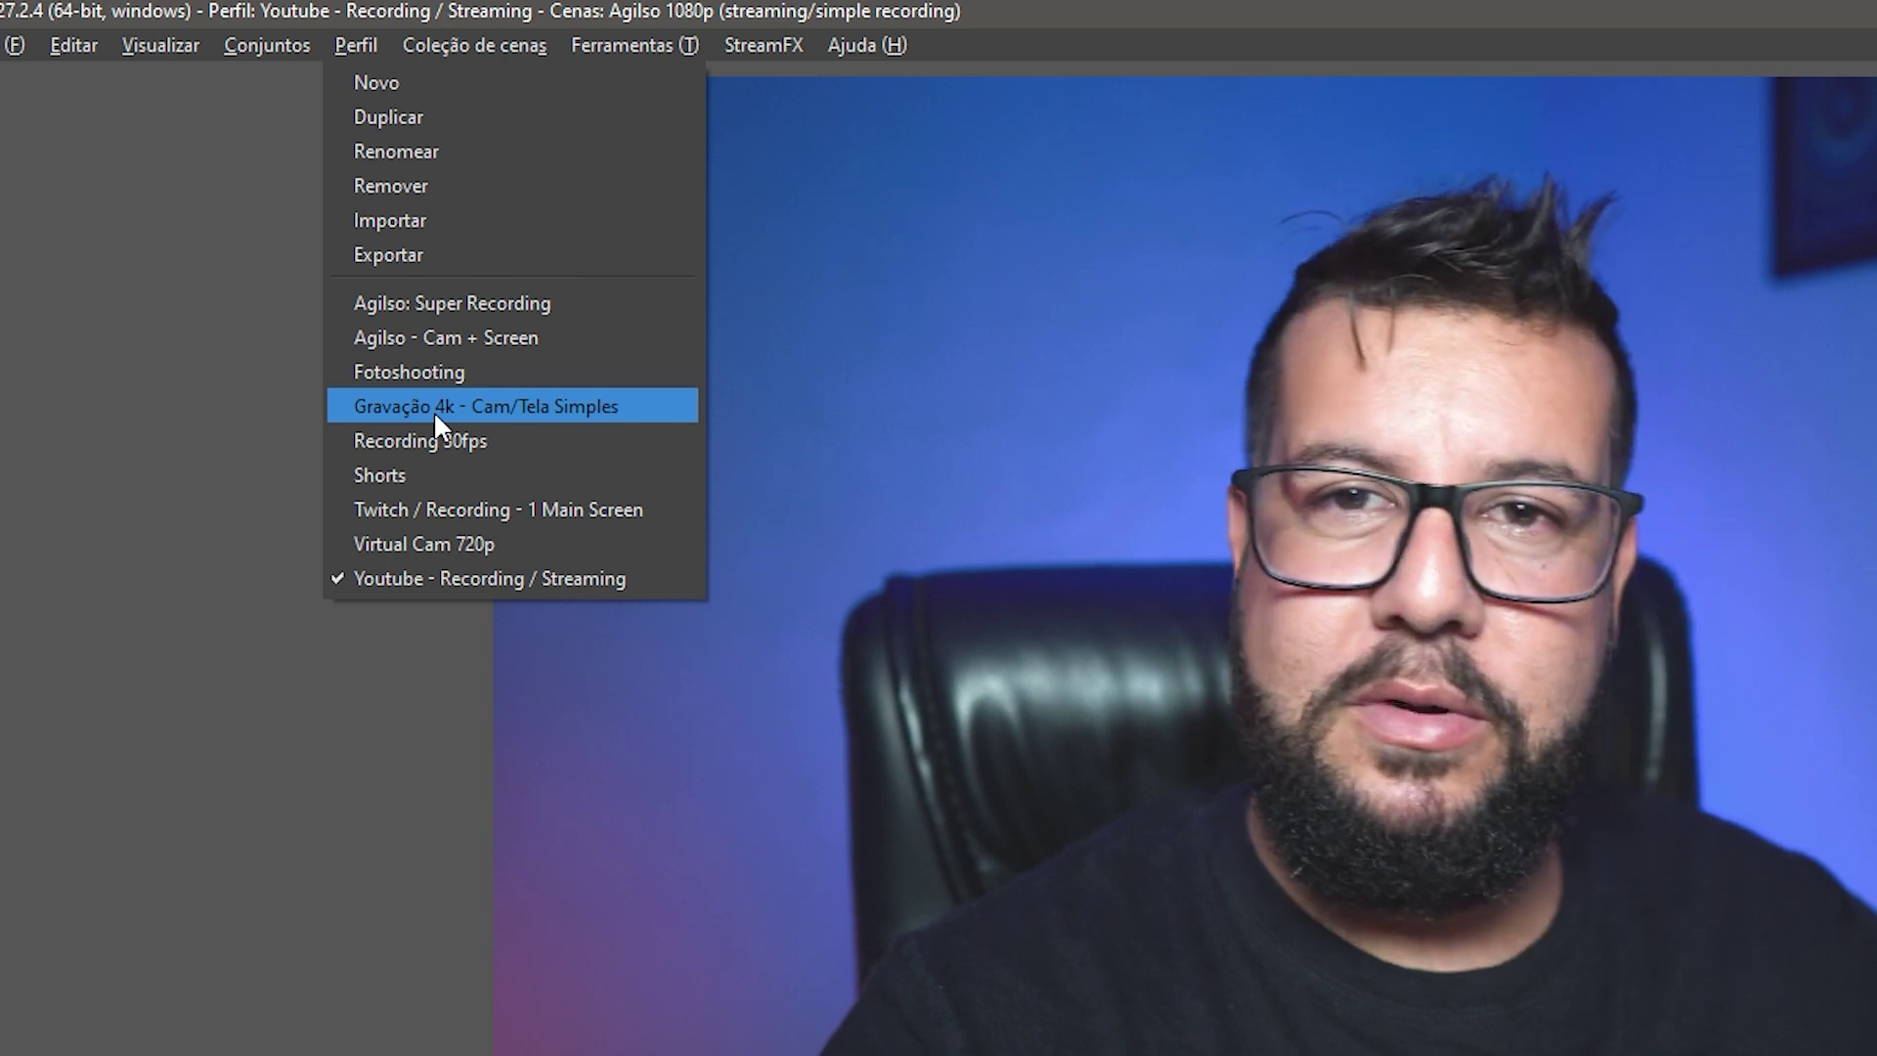
pyautogui.click(408, 258)
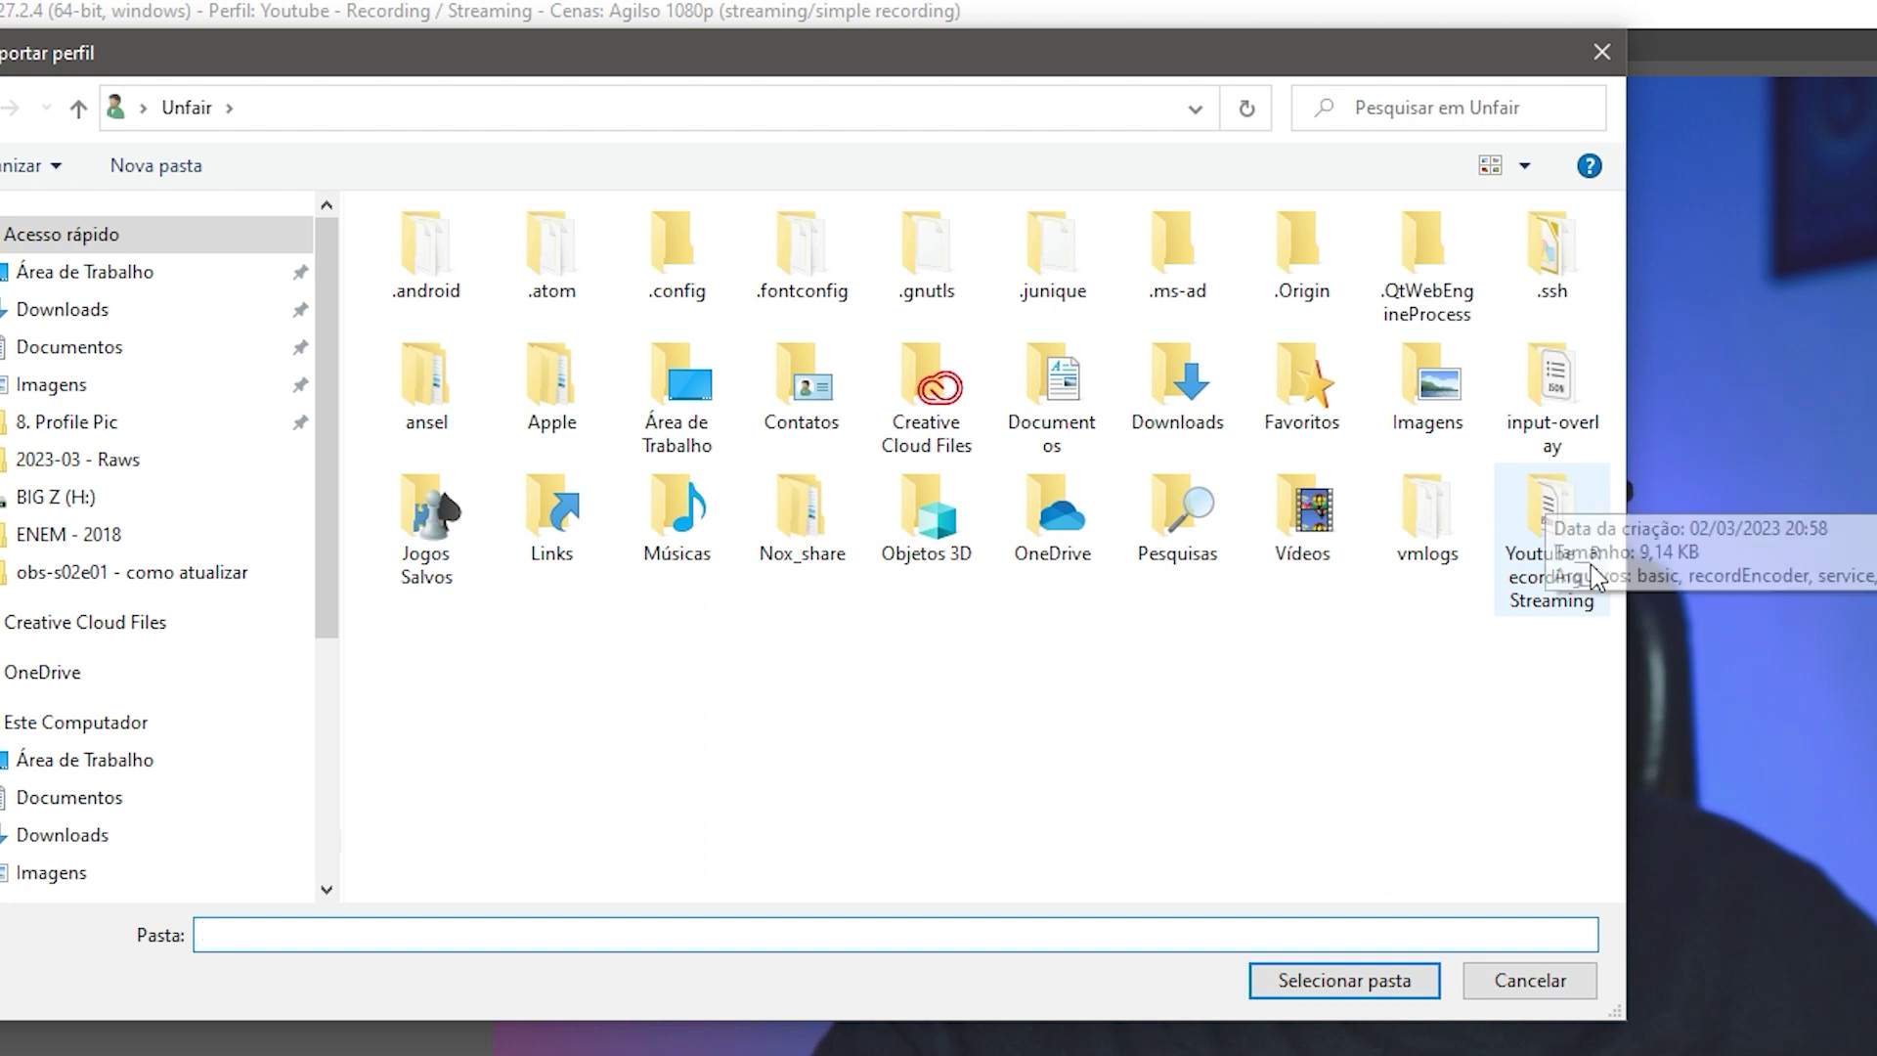
pyautogui.click(1510, 986)
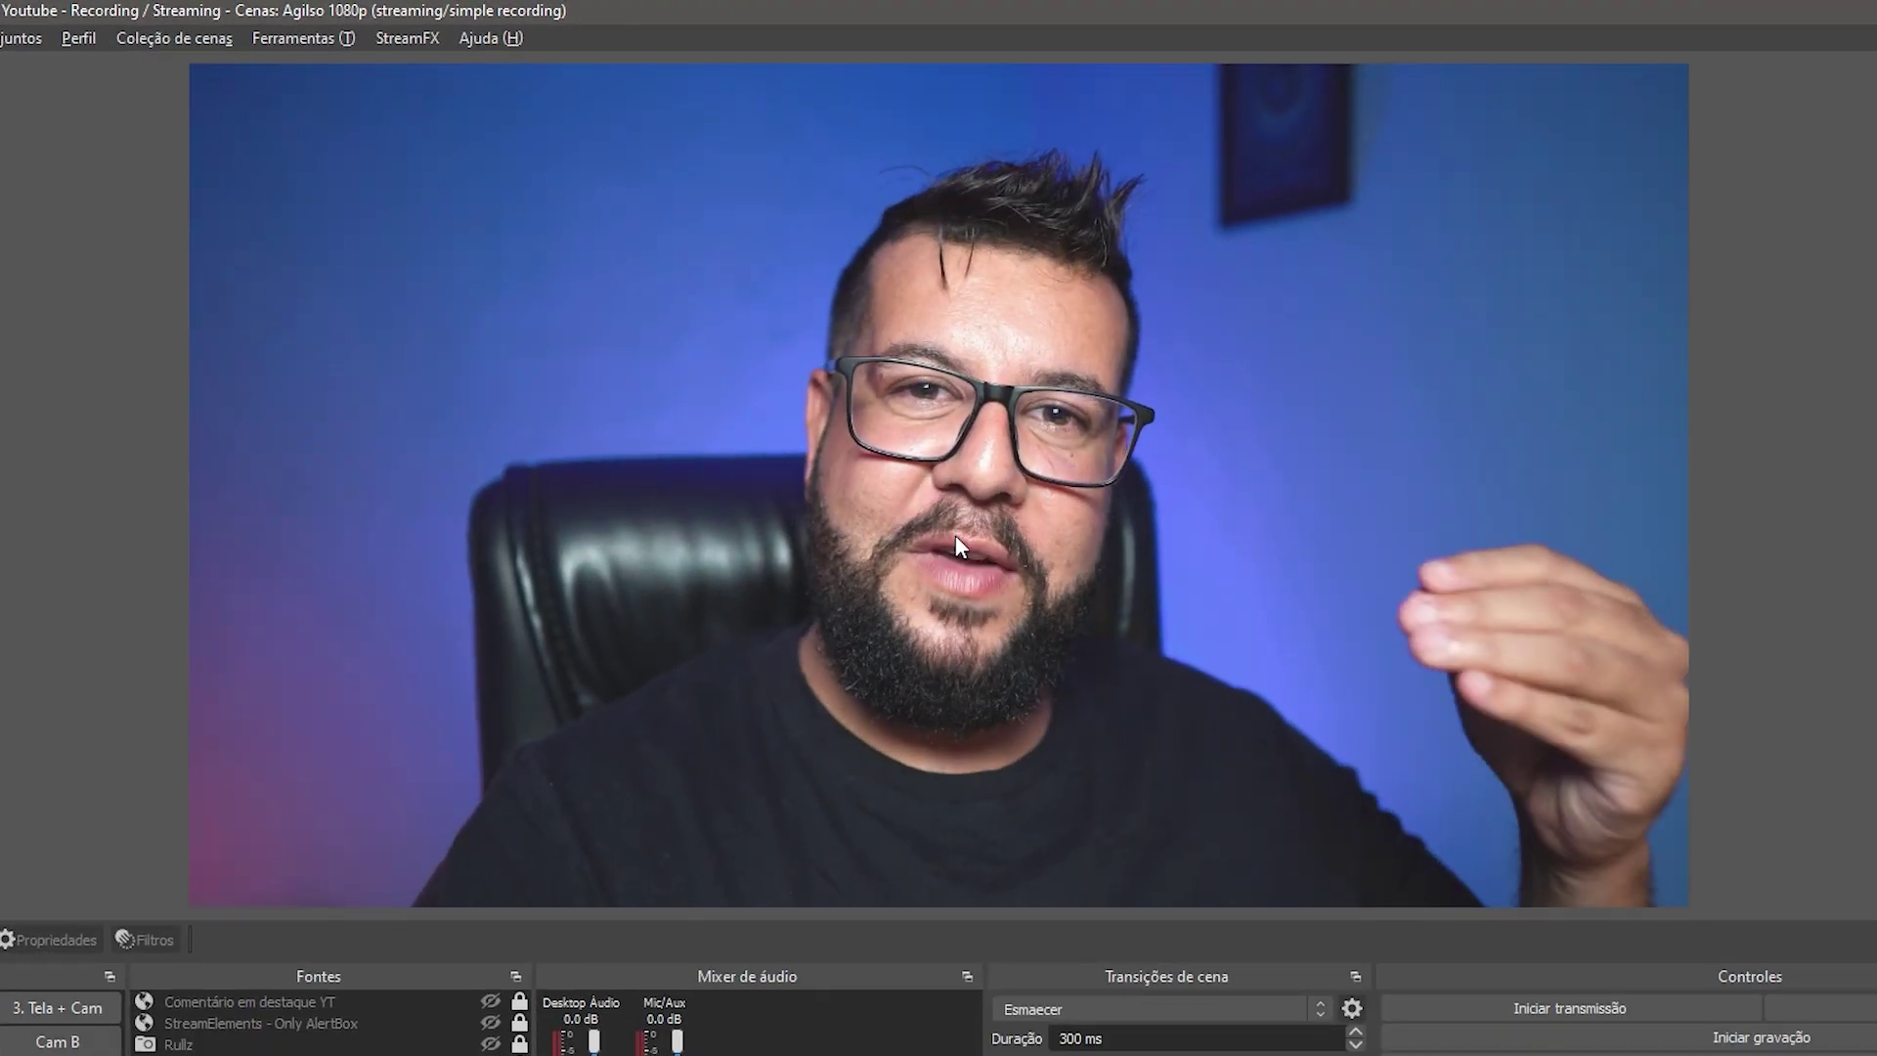
# Check for updates, then install OBS Studio 29.0.2 and launch the updated program
pyautogui.click(489, 37)
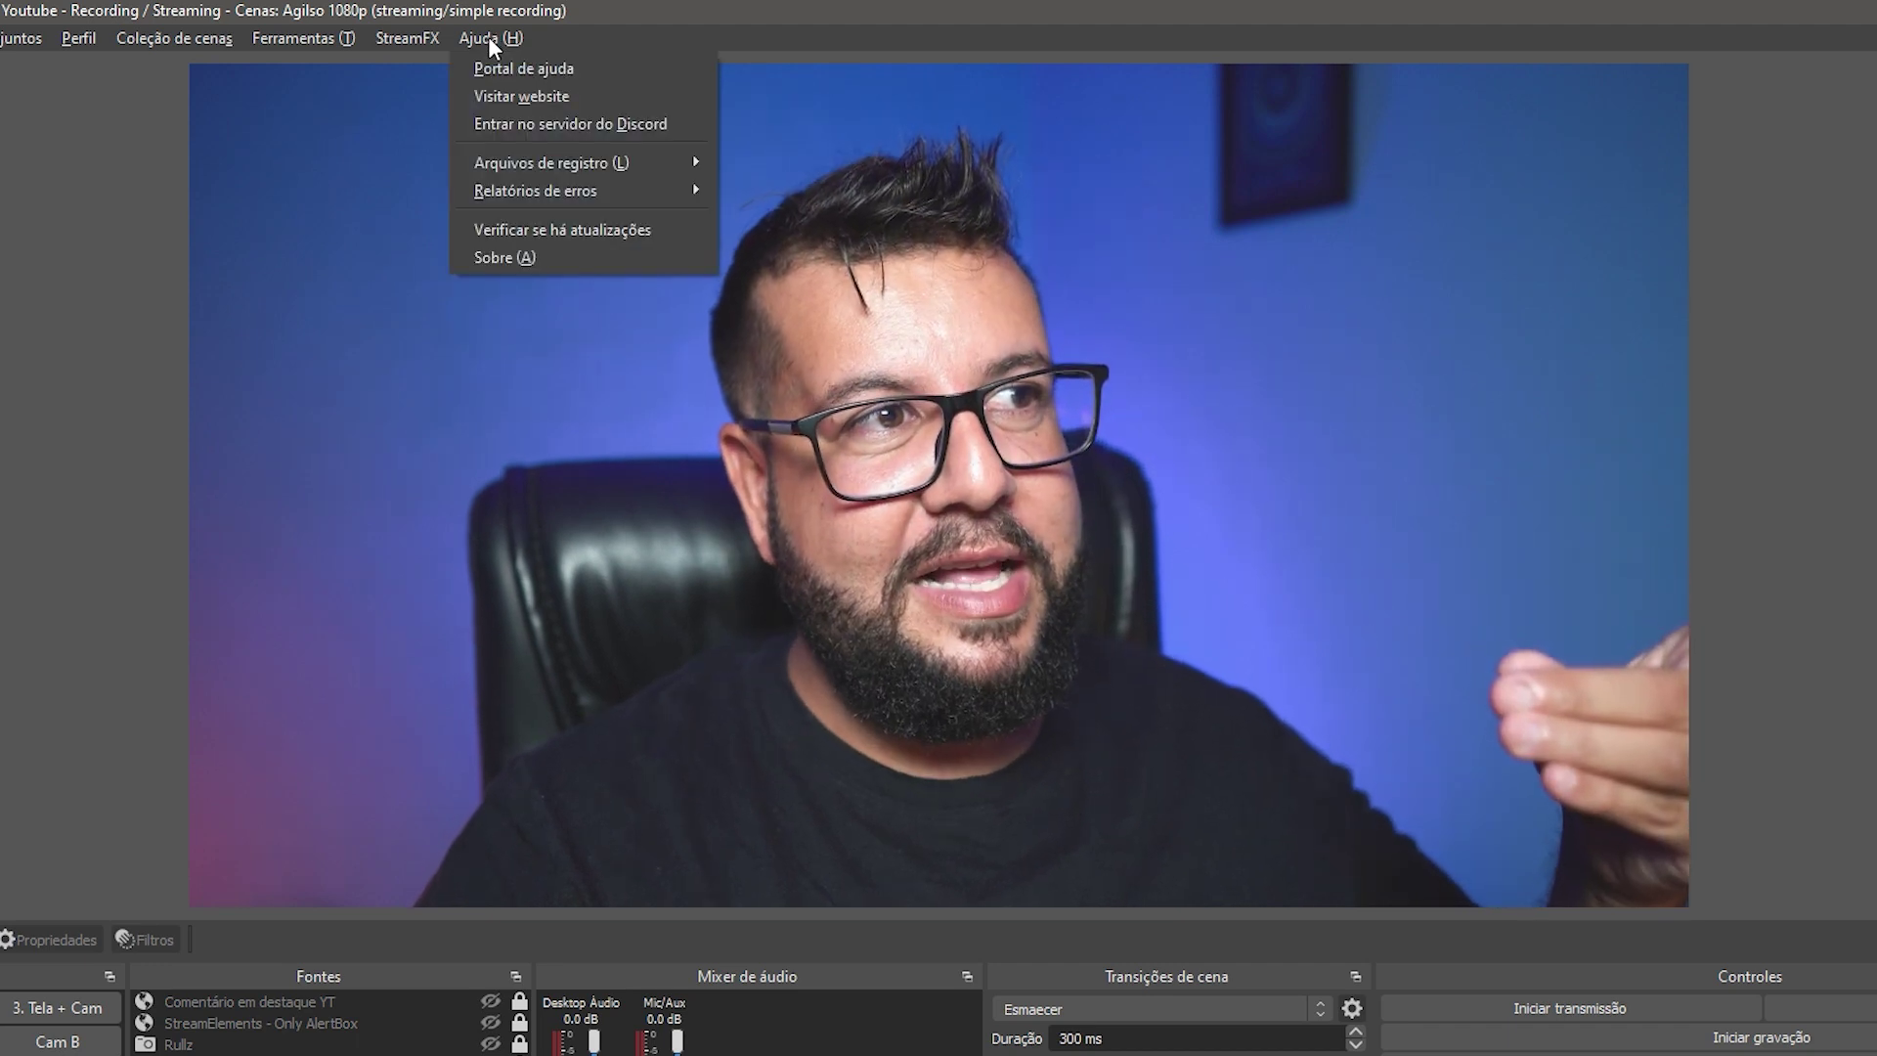
pyautogui.click(585, 224)
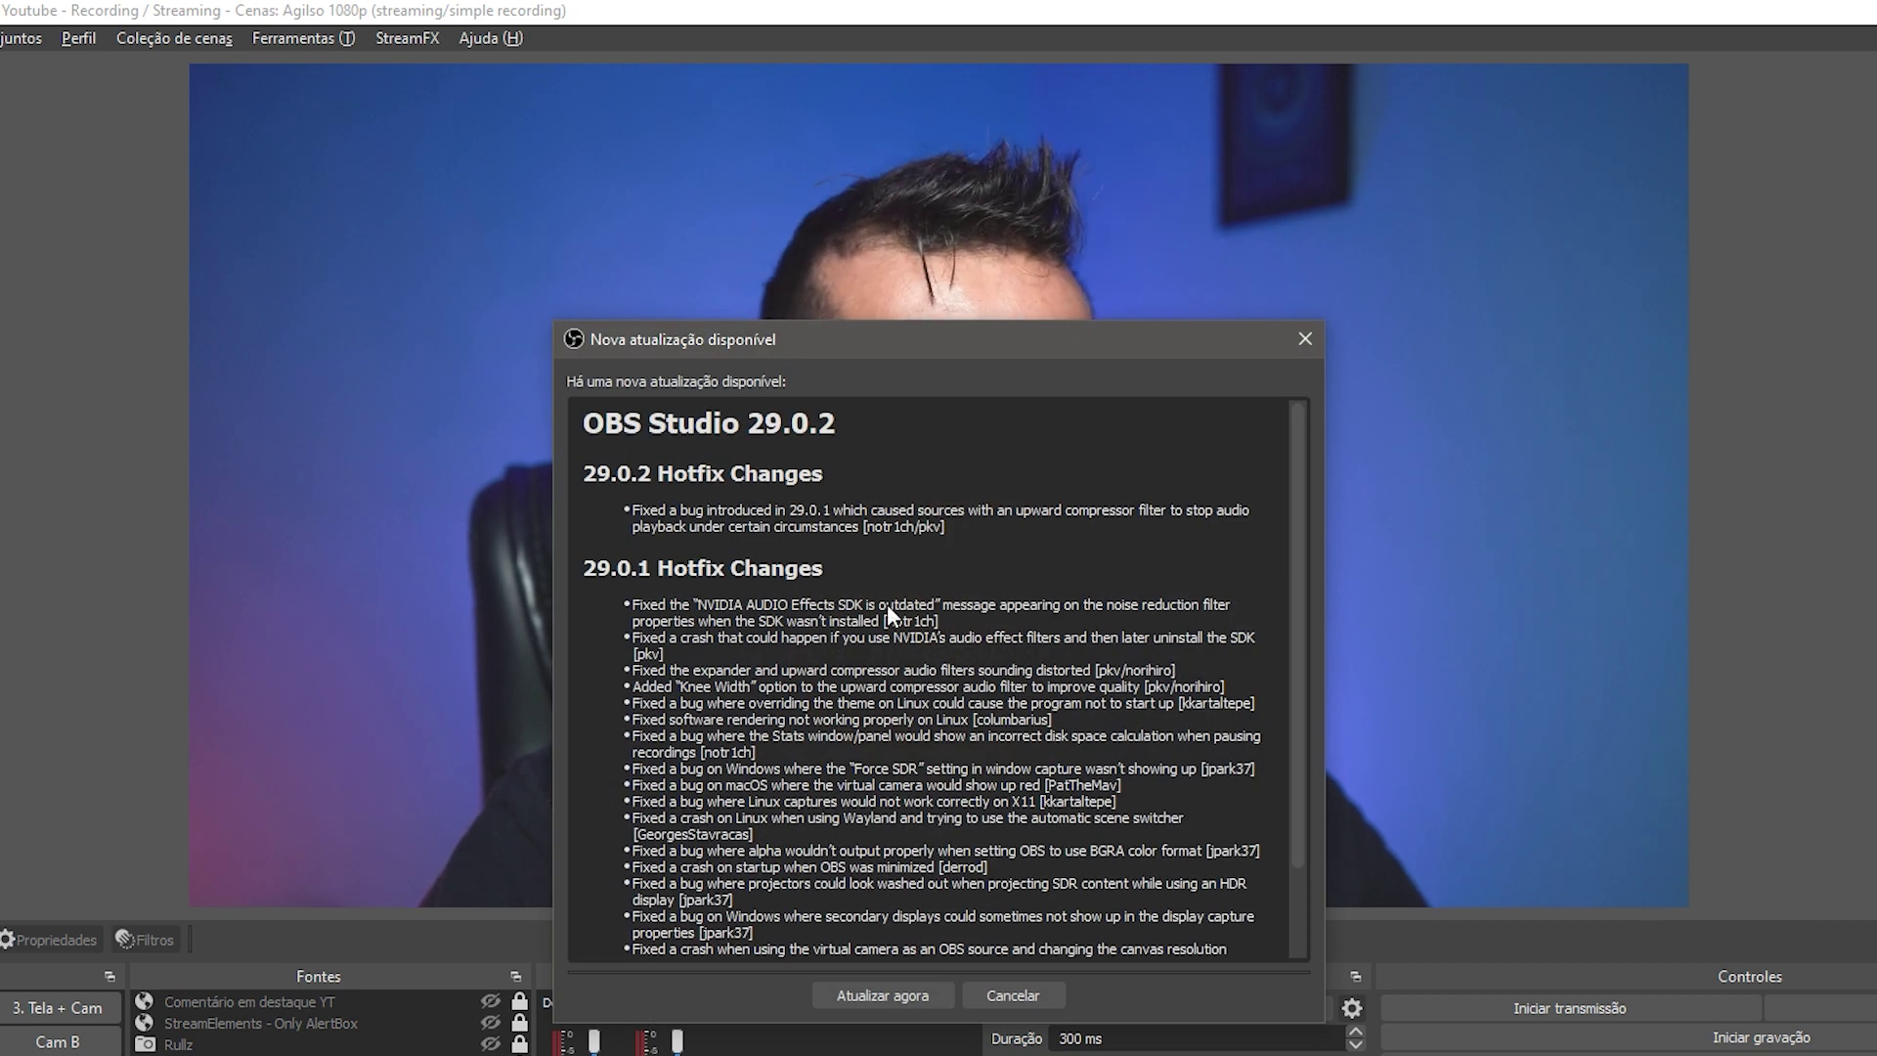
pyautogui.click(882, 999)
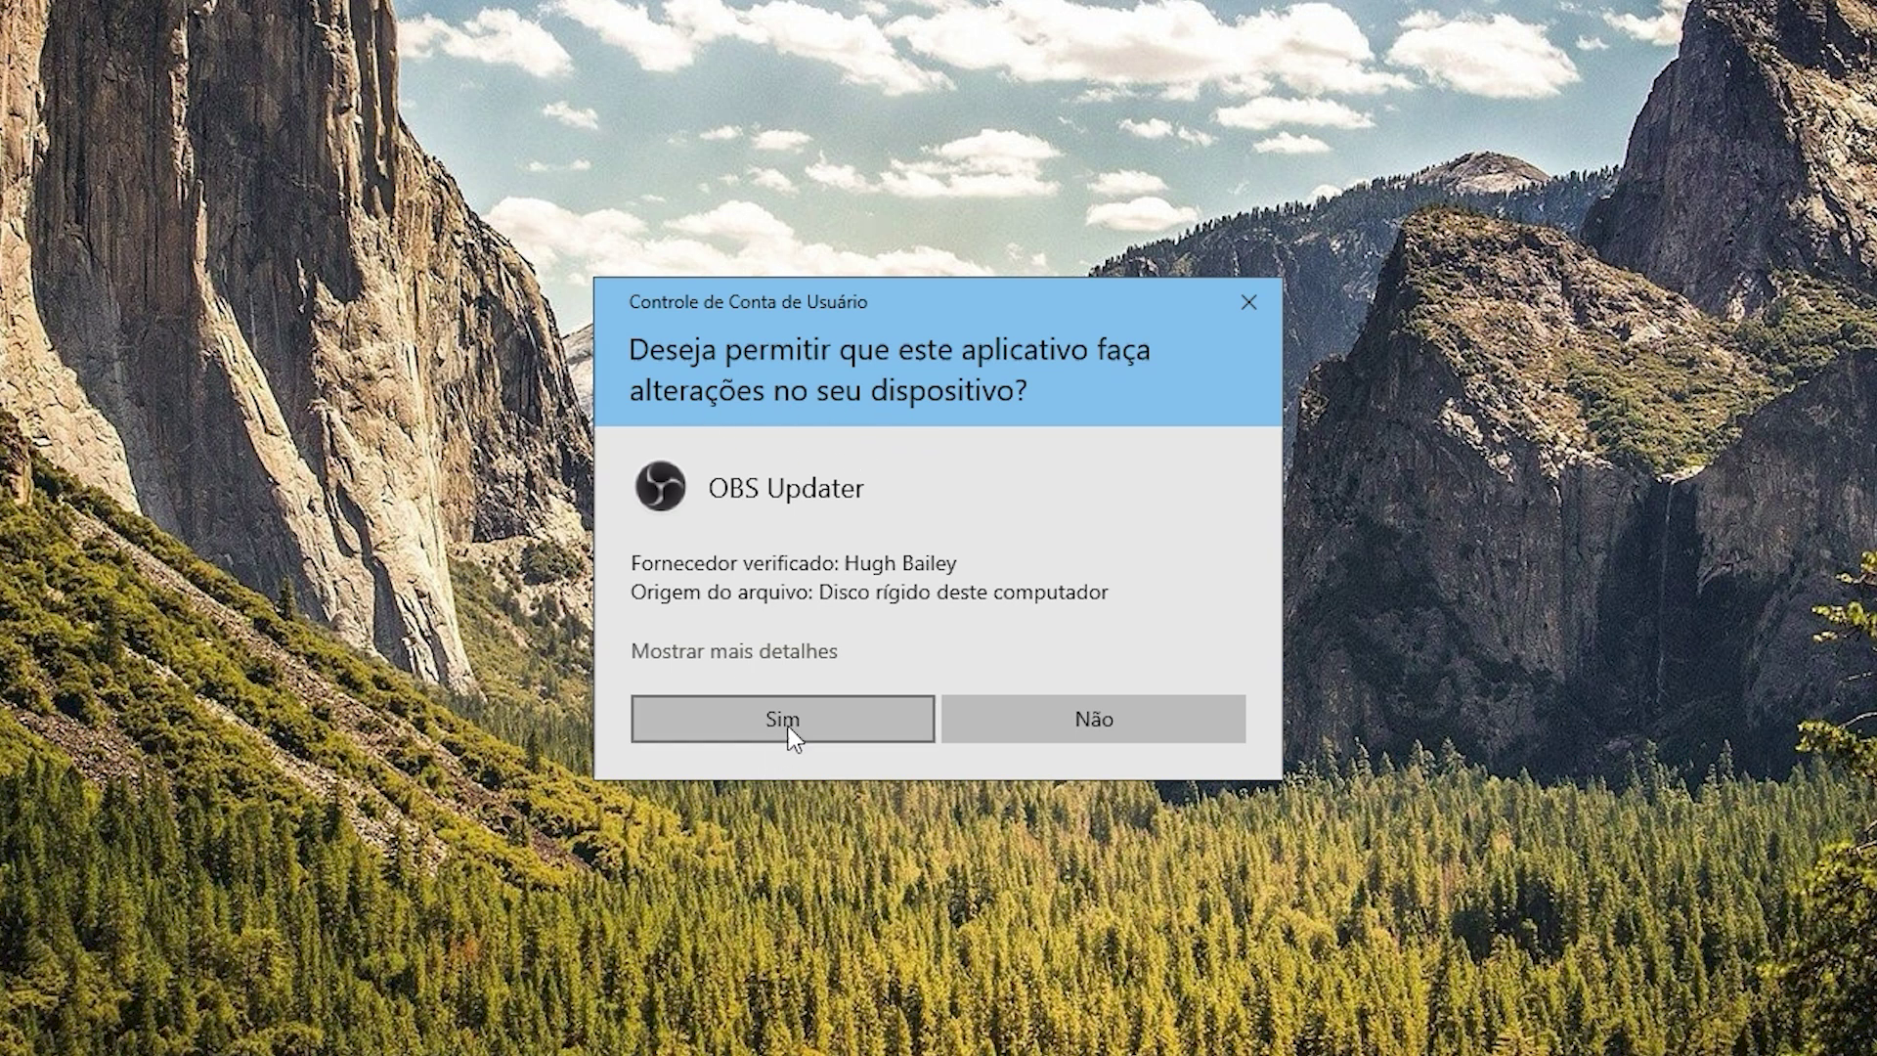
pyautogui.click(719, 720)
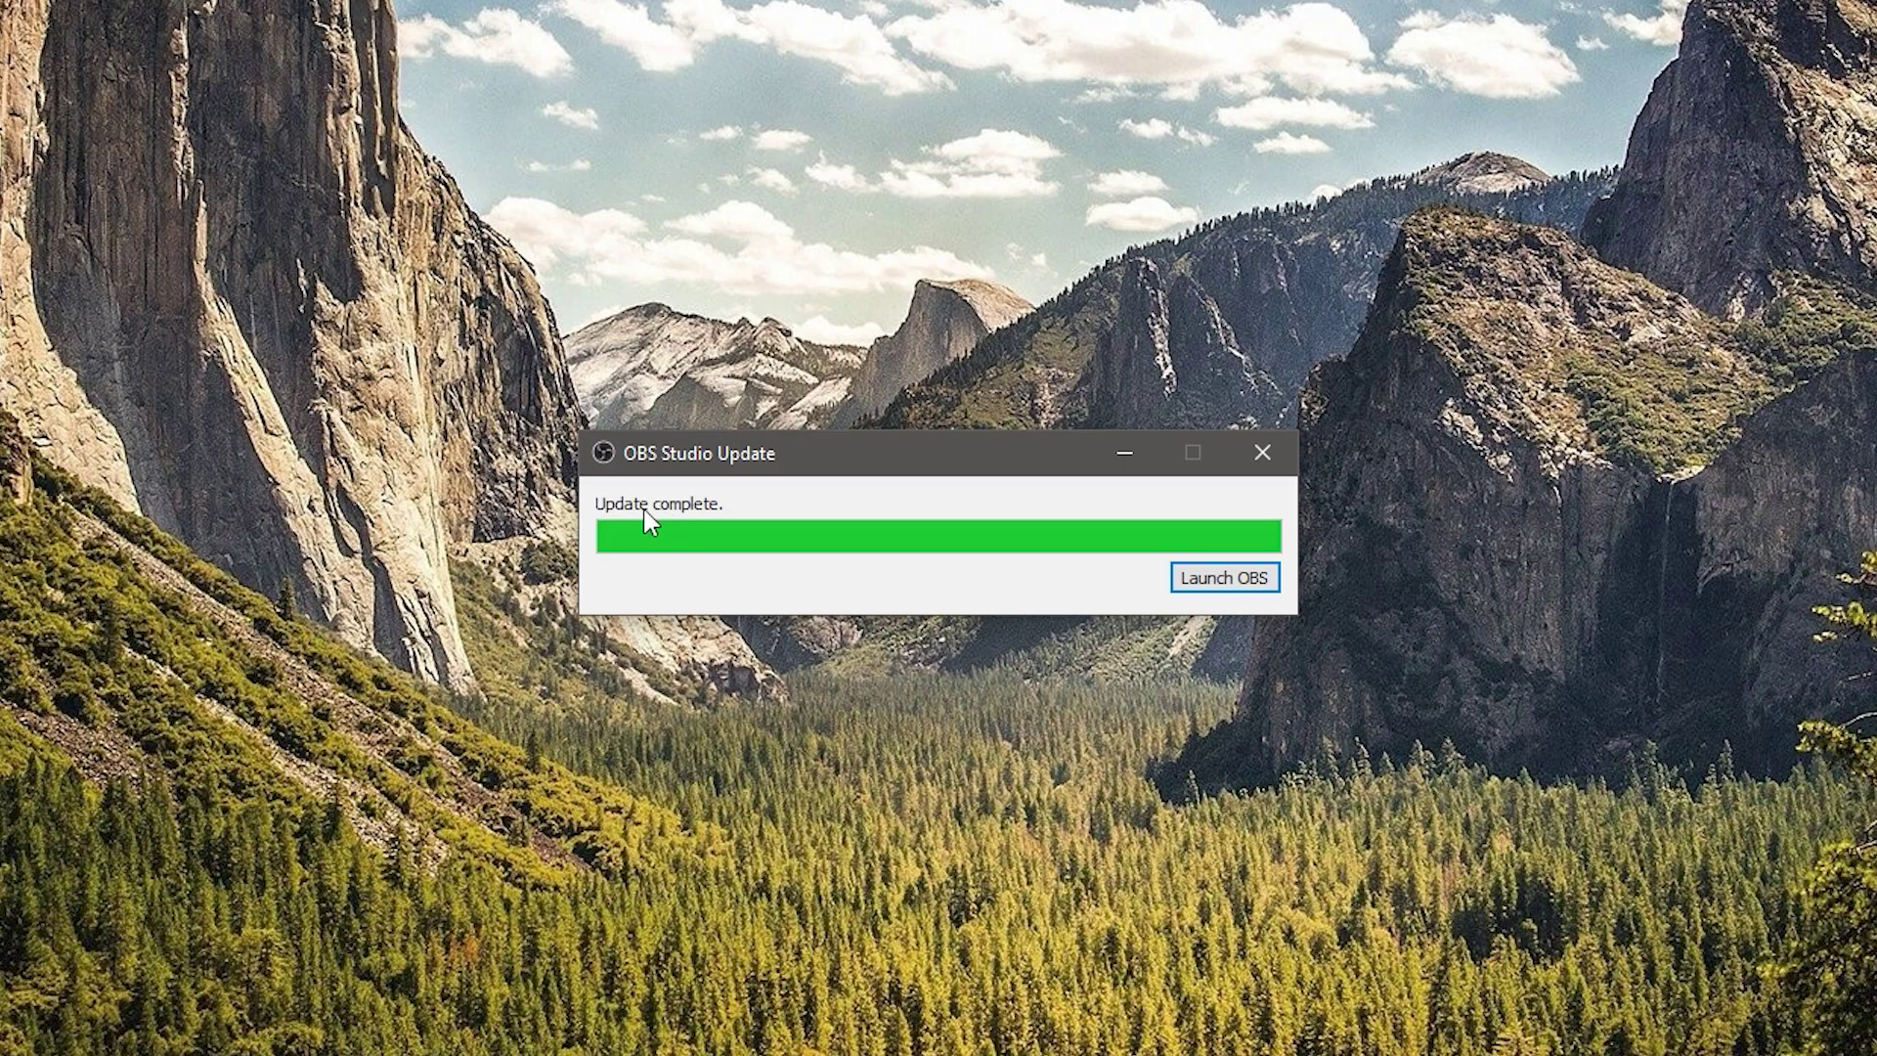
pyautogui.click(1250, 584)
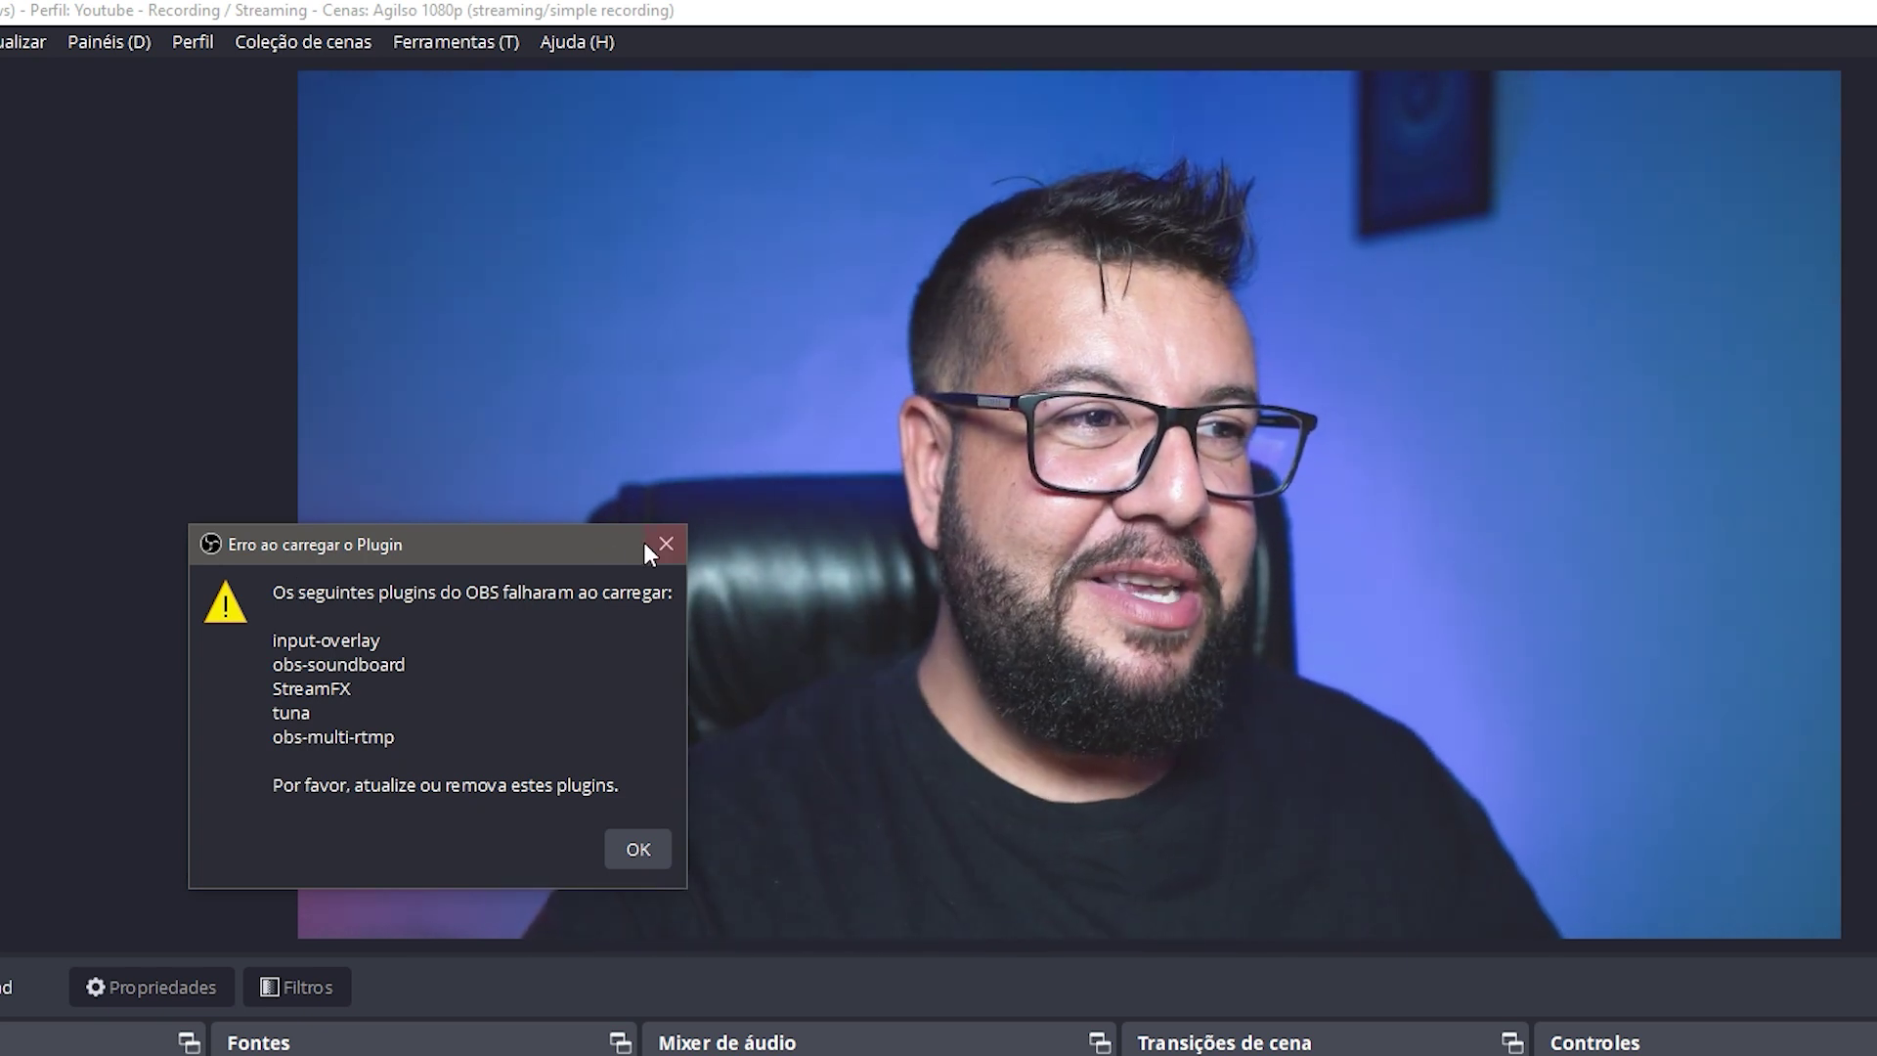
pyautogui.click(664, 543)
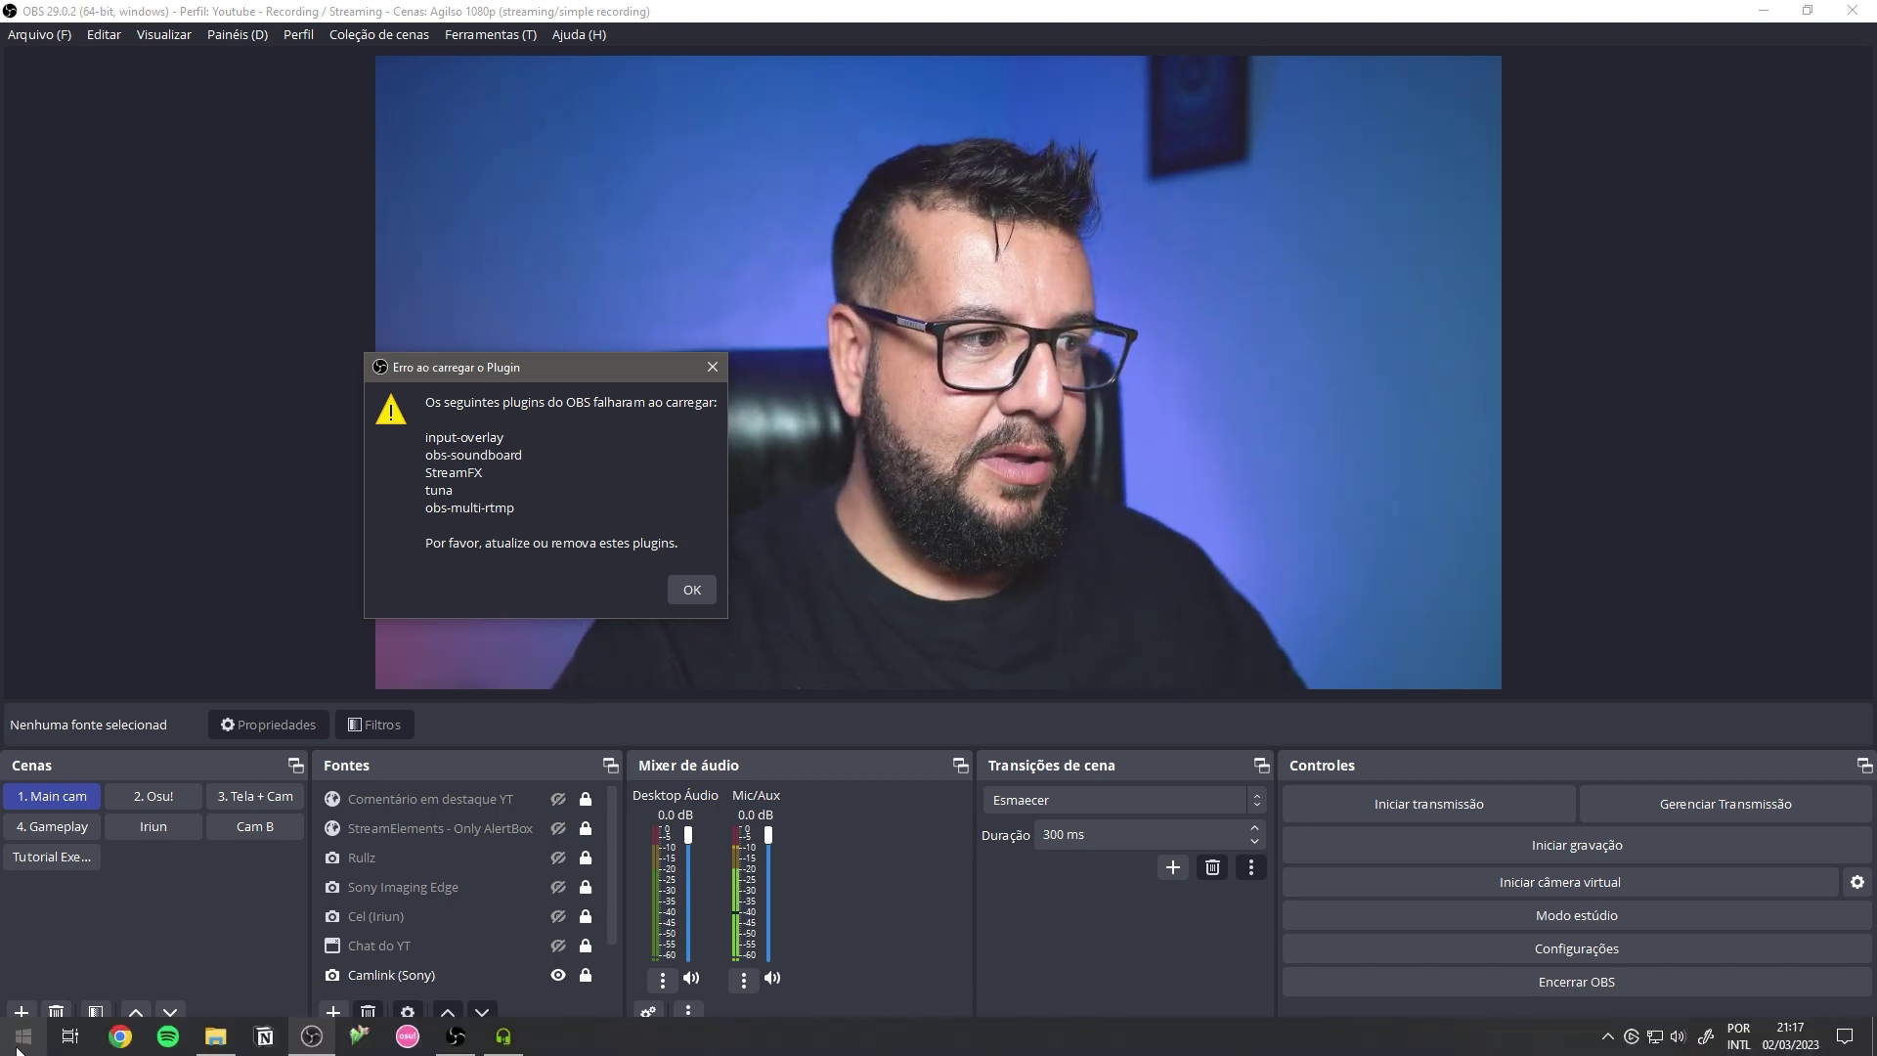
# Switch to Windows Settings and open the Aplicativos e recursos page with the installed programs
pyautogui.click(20, 1040)
pyautogui.moveTo(24, 946)
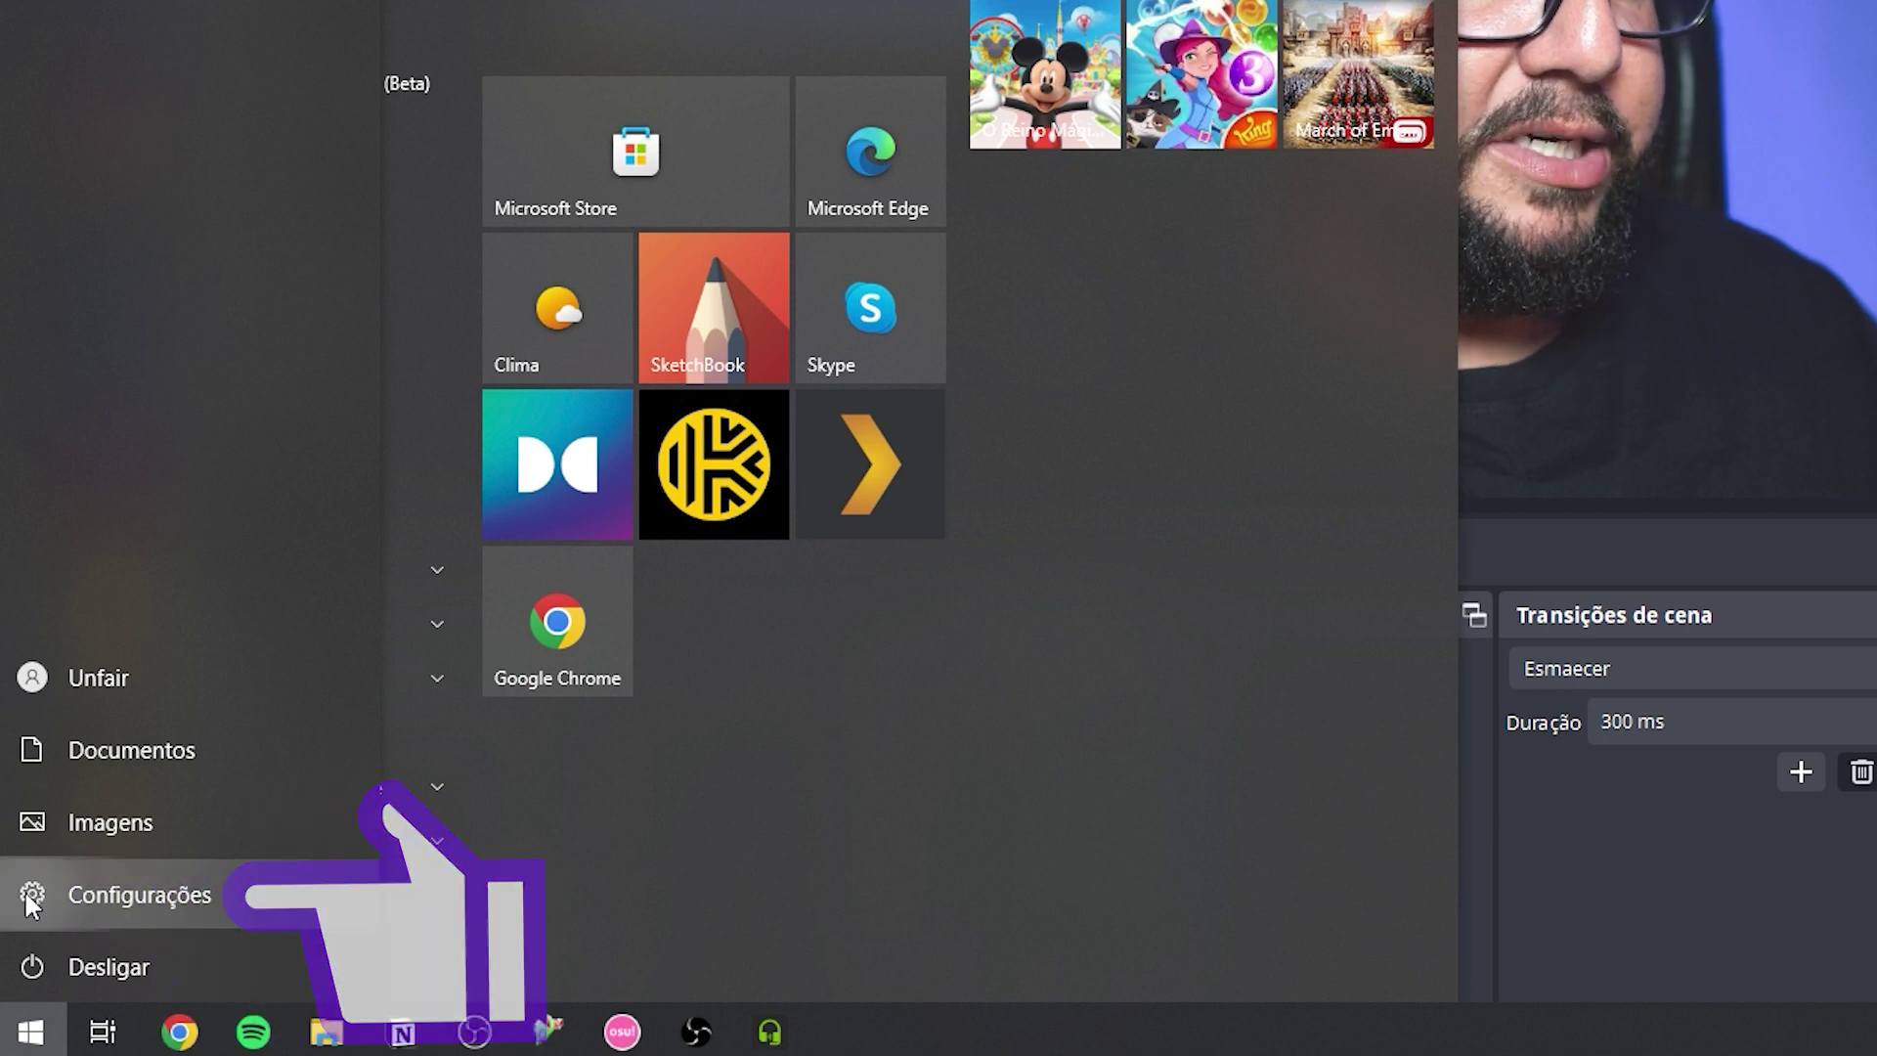
pyautogui.click(29, 892)
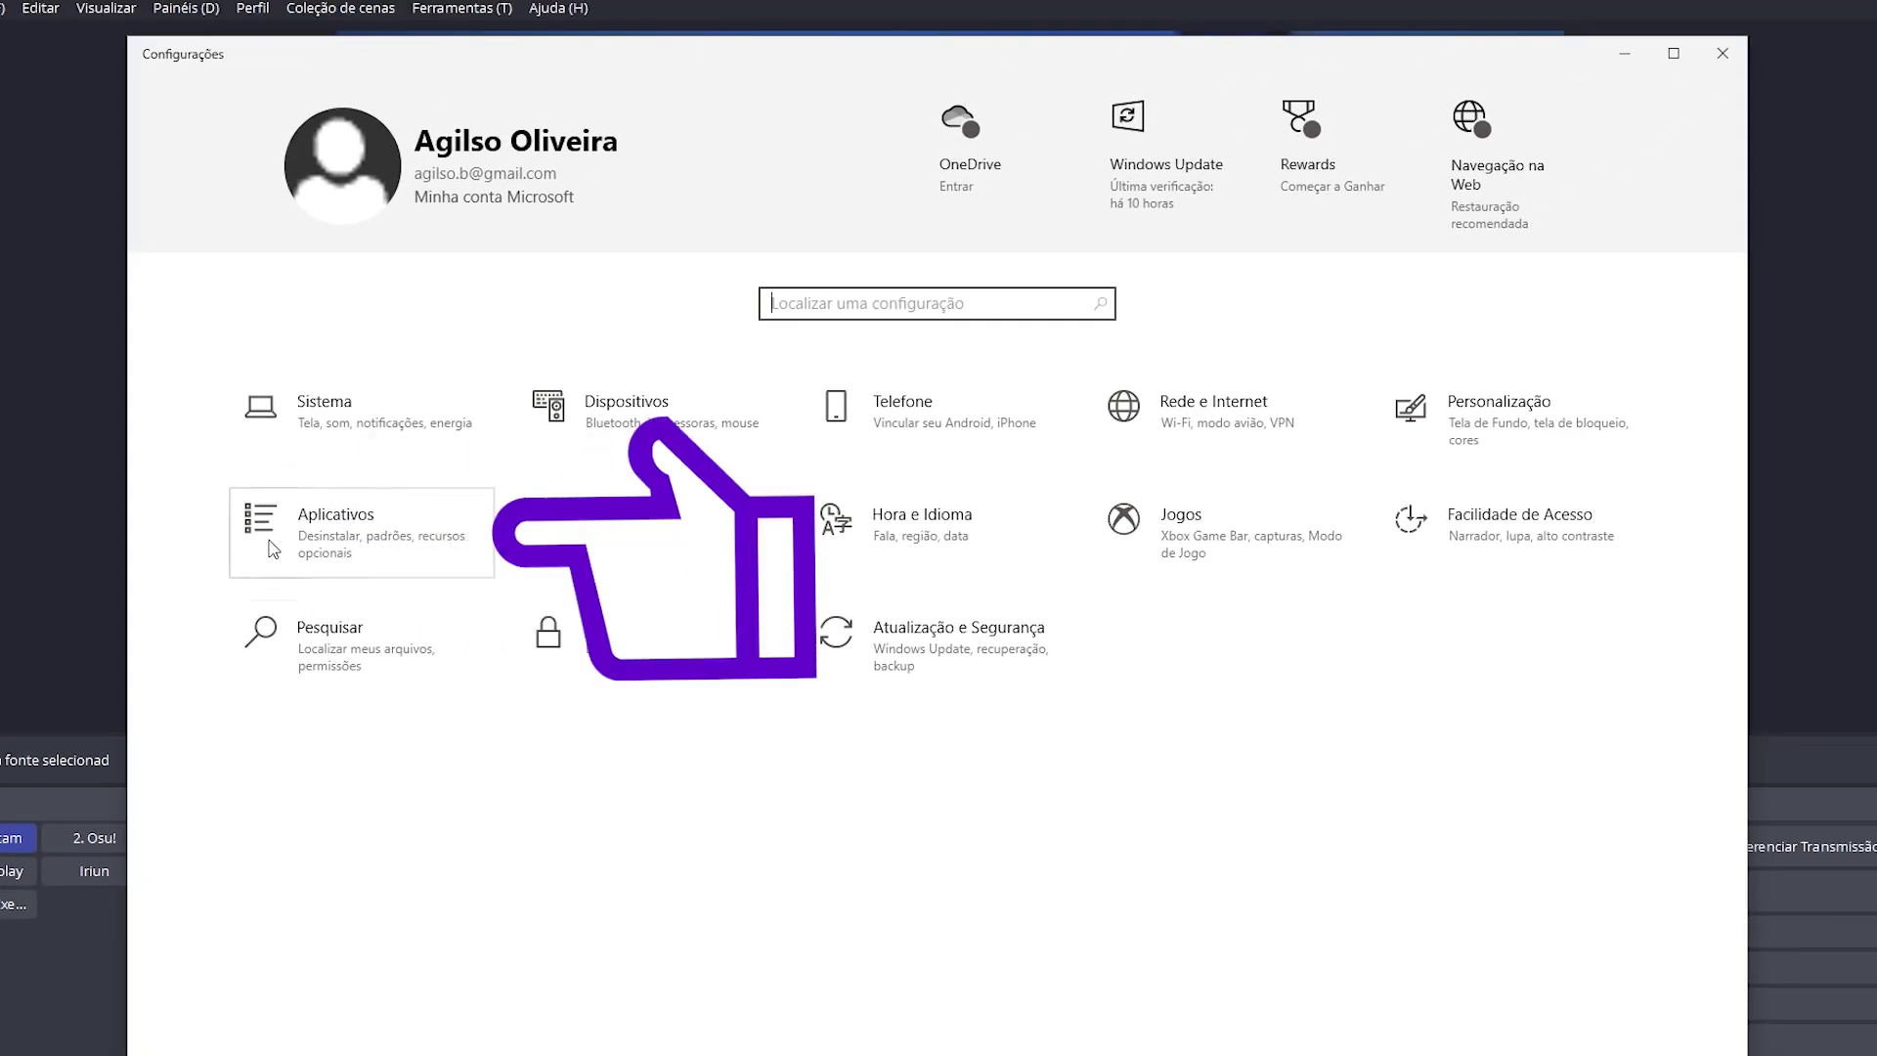
pyautogui.click(384, 547)
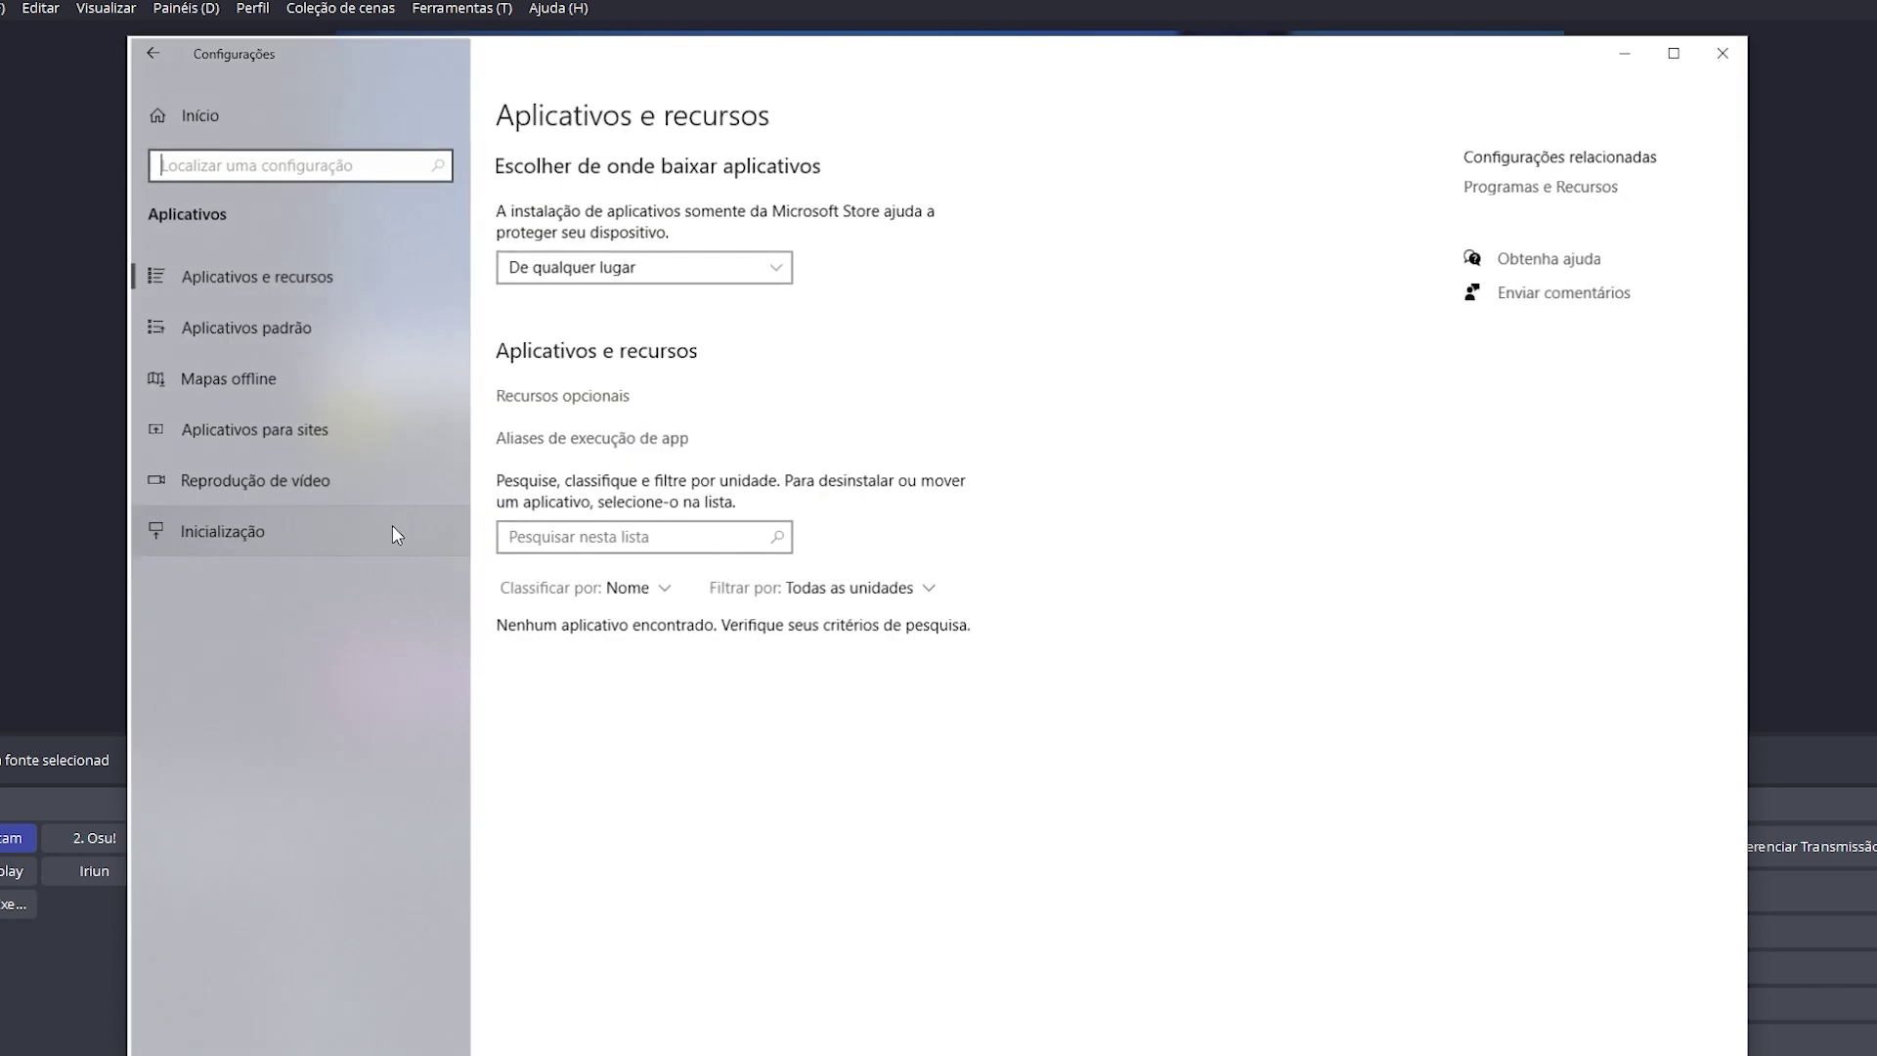
# Uninstall the plugin input-overlay version 5.0.0 from the installed applications
pyautogui.scroll(-8, 853, 582)
pyautogui.scroll(-10, 853, 582)
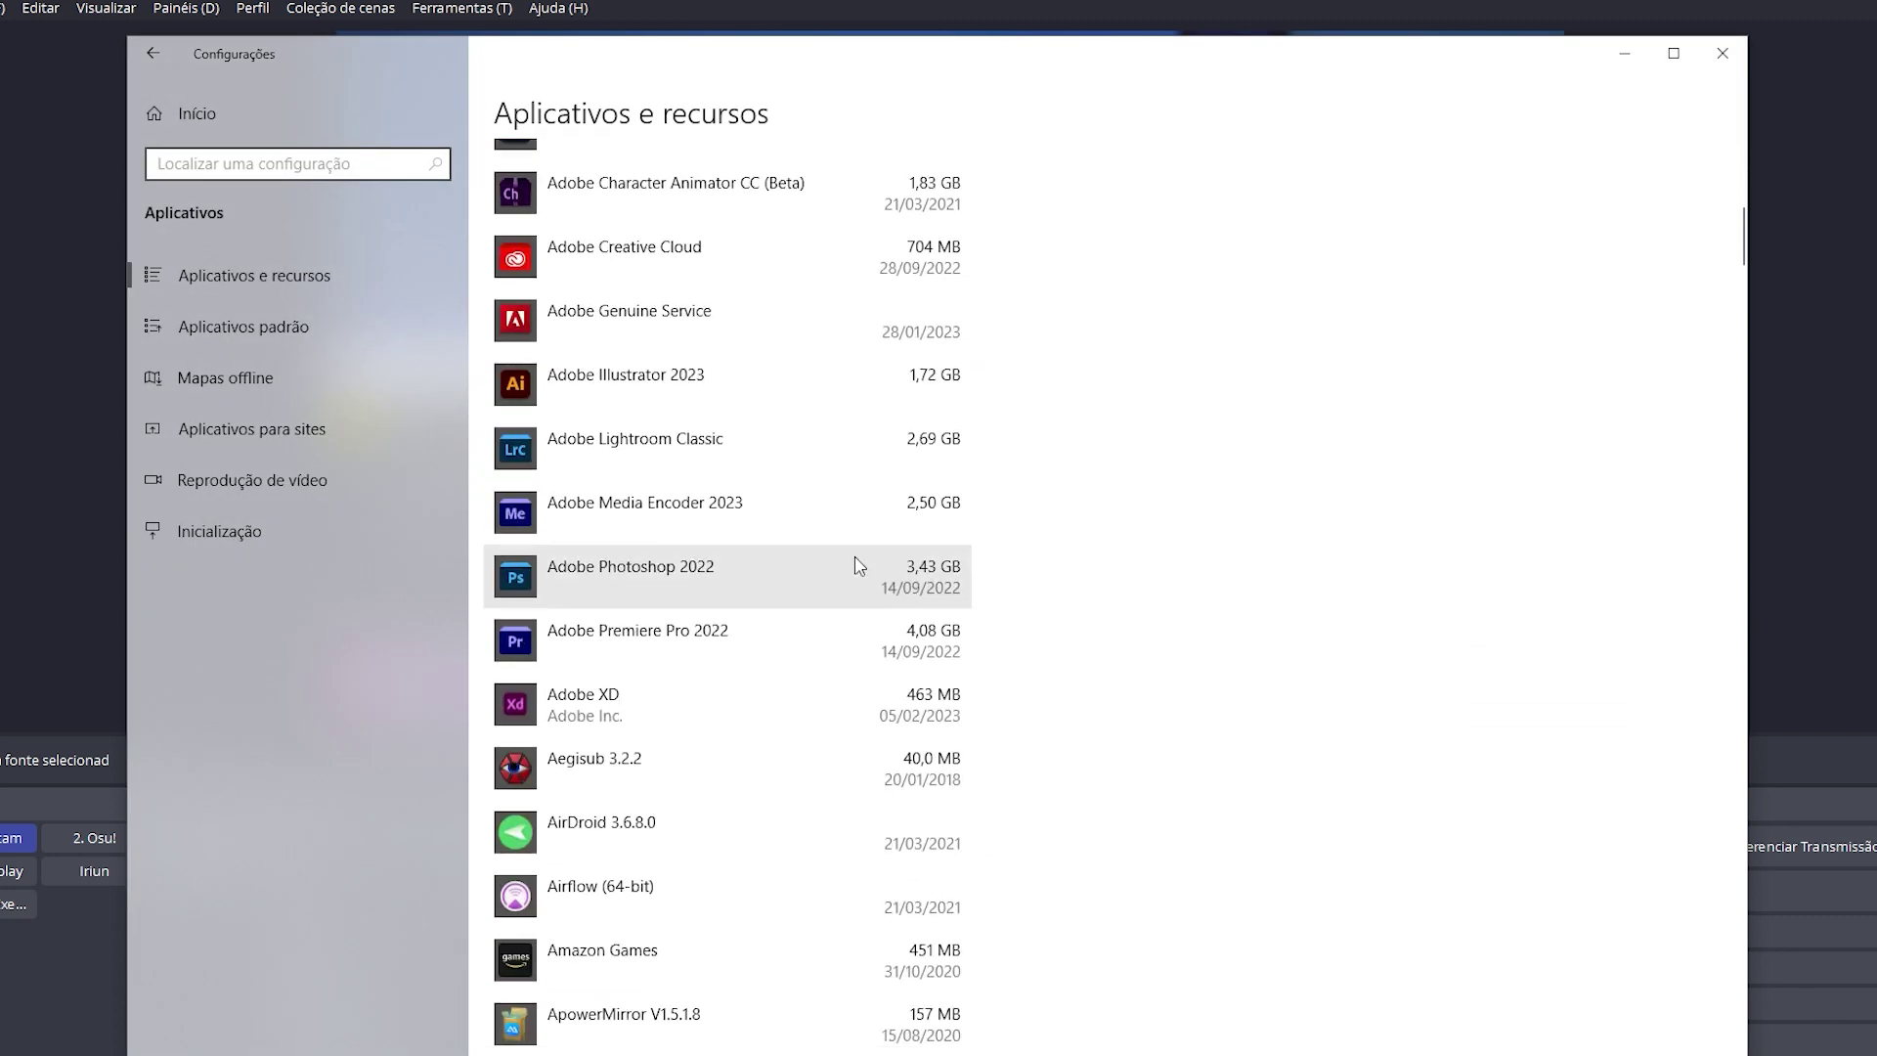
pyautogui.scroll(-5, 857, 560)
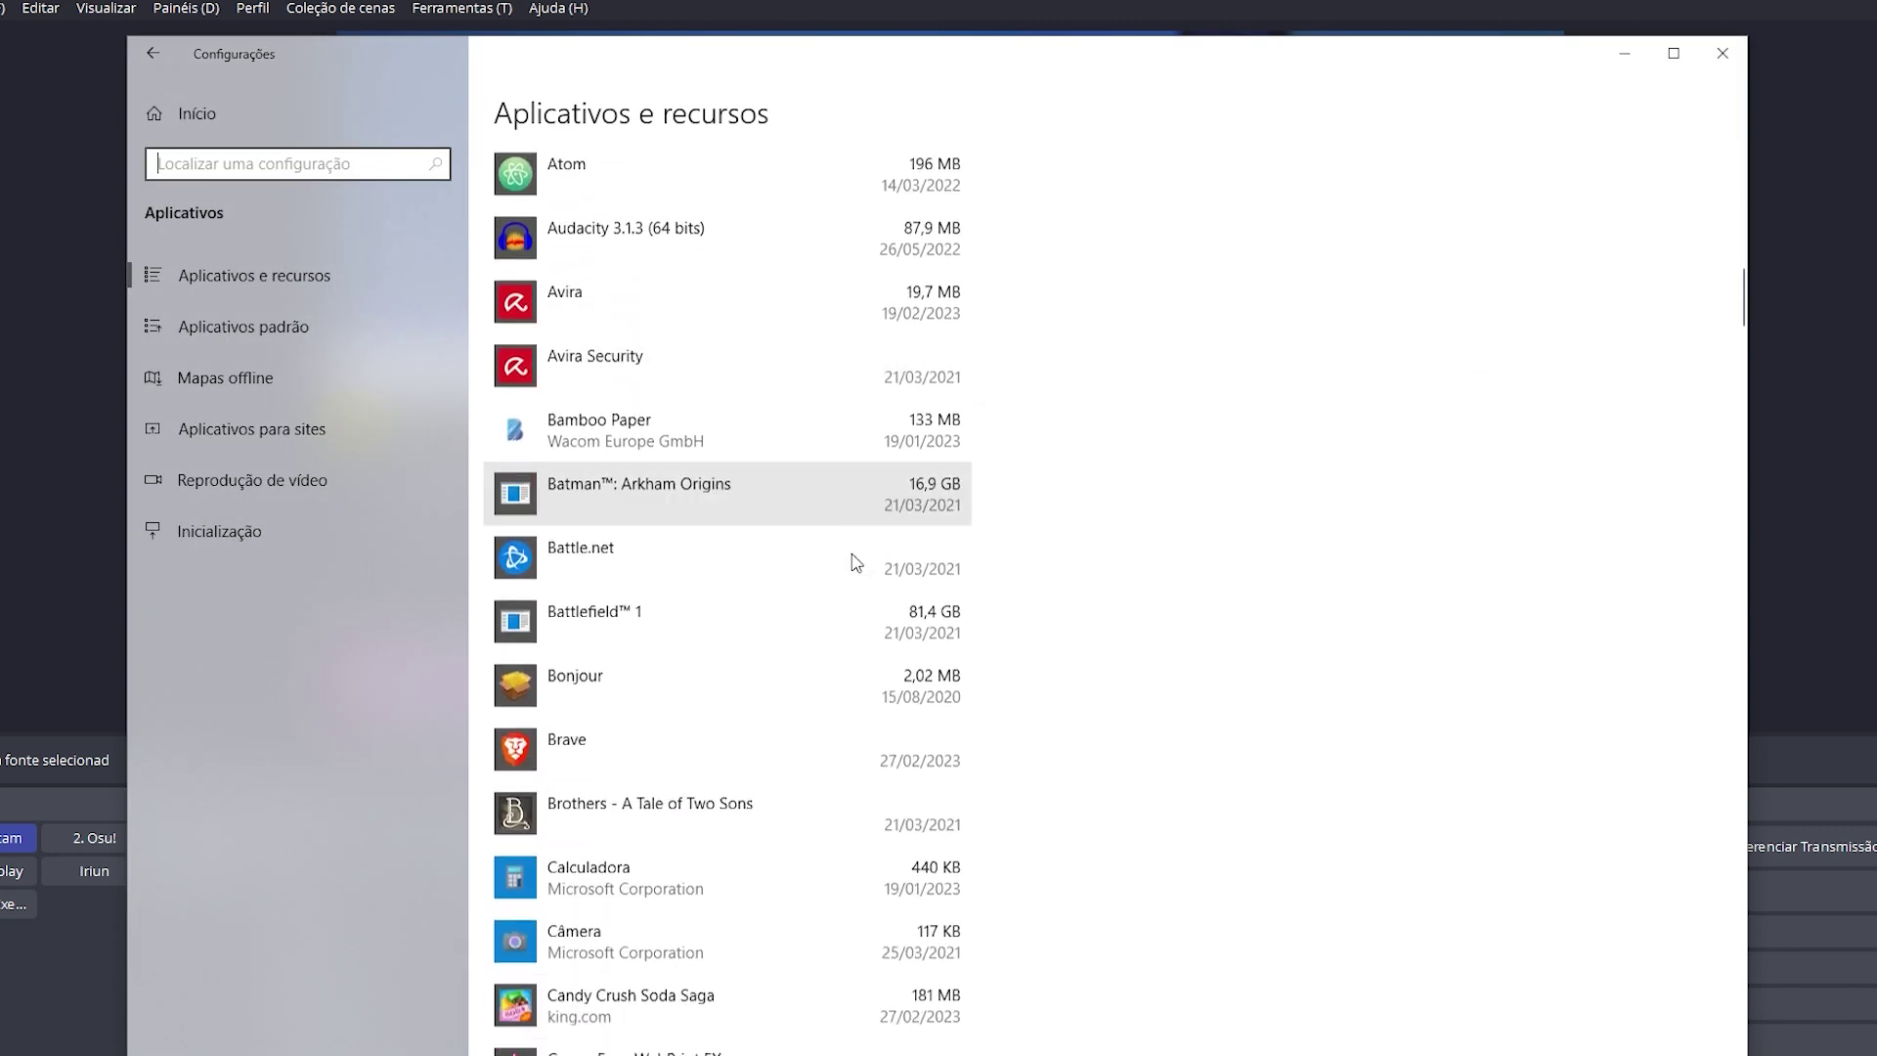
pyautogui.scroll(-2, 870, 586)
pyautogui.scroll(-8, 883, 614)
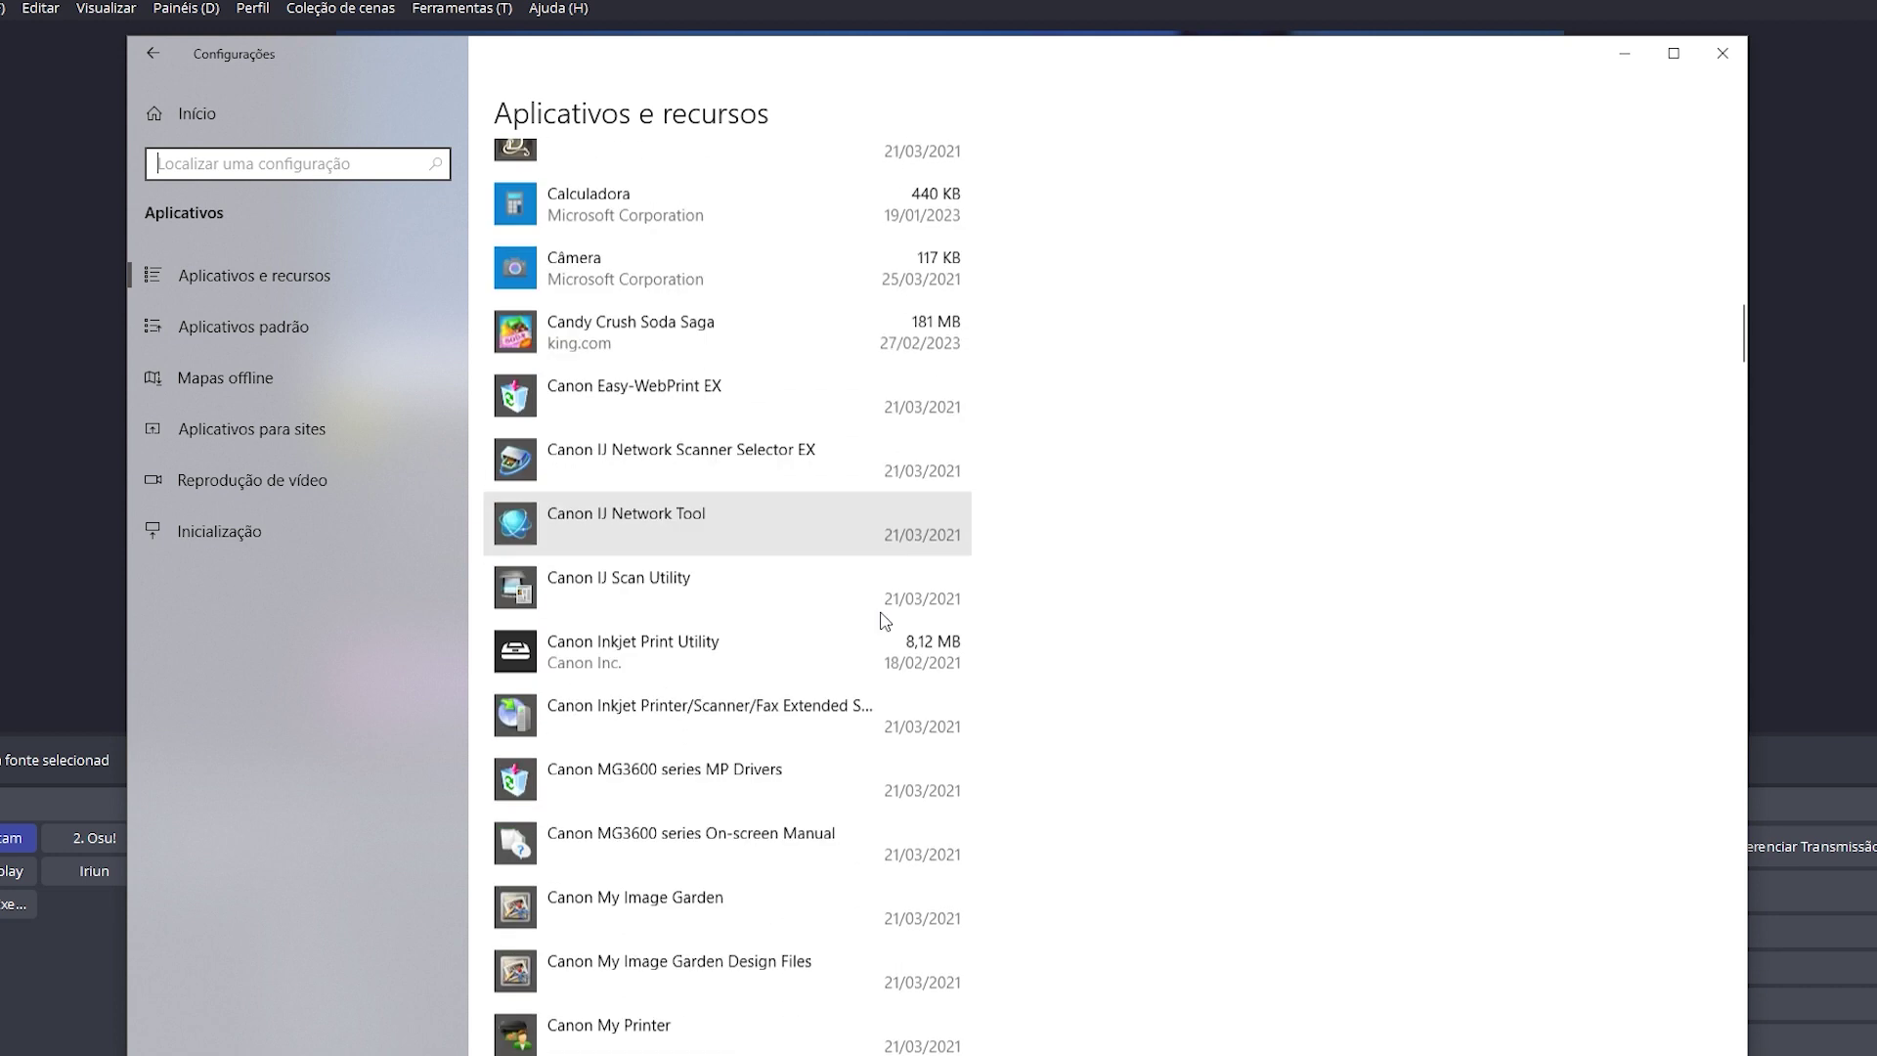
pyautogui.scroll(-3, 885, 606)
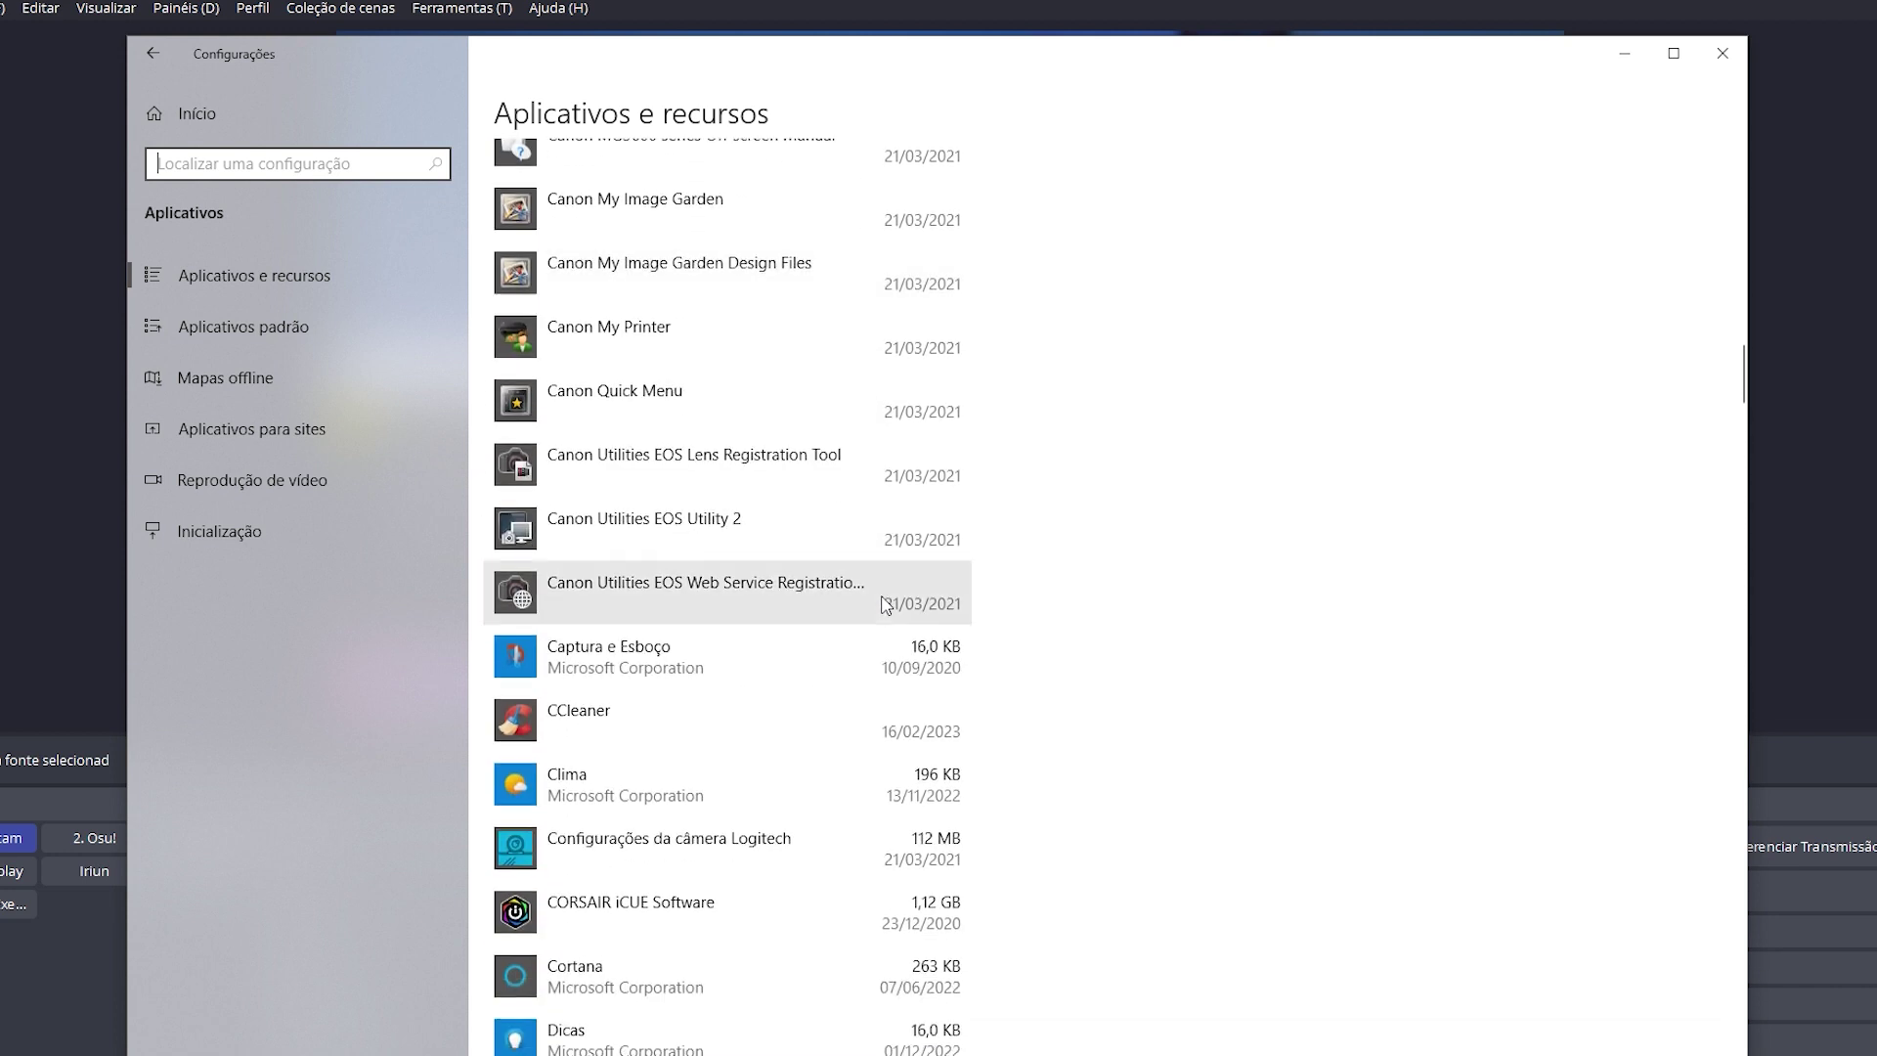
pyautogui.scroll(-15, 874, 614)
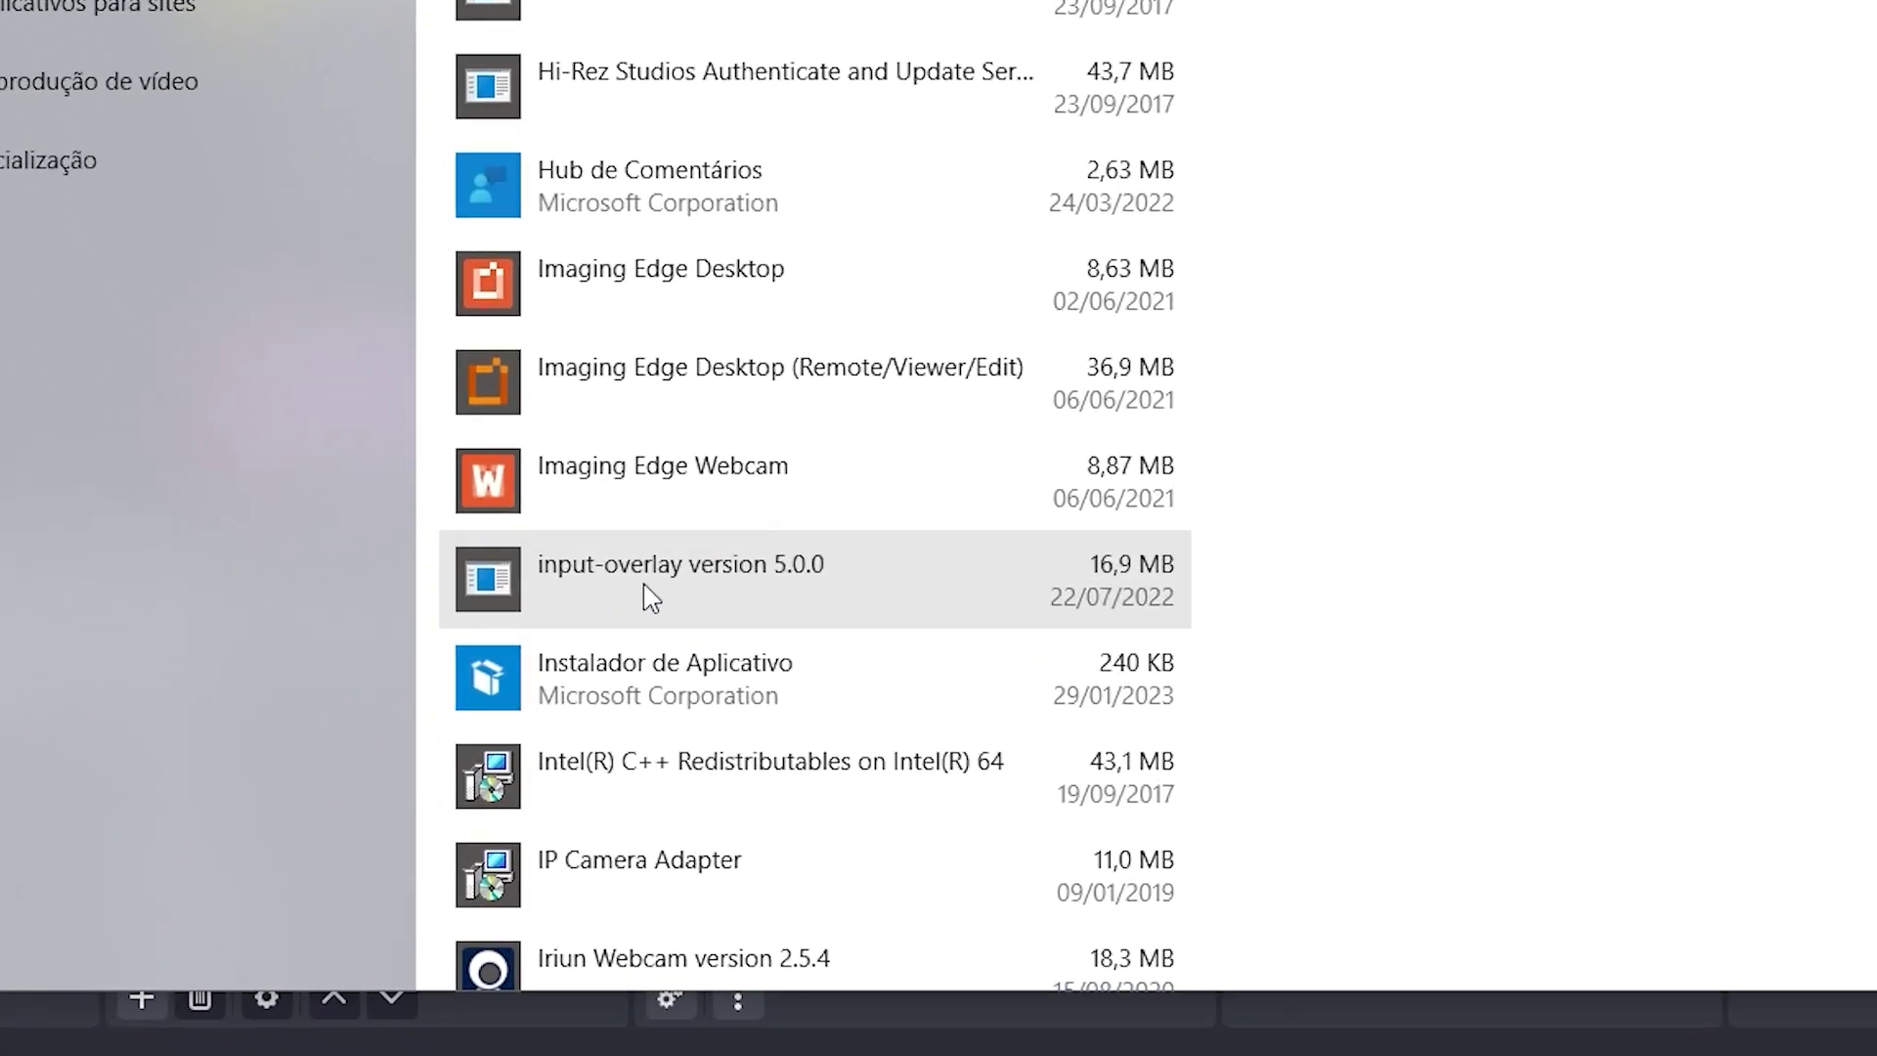
pyautogui.click(651, 596)
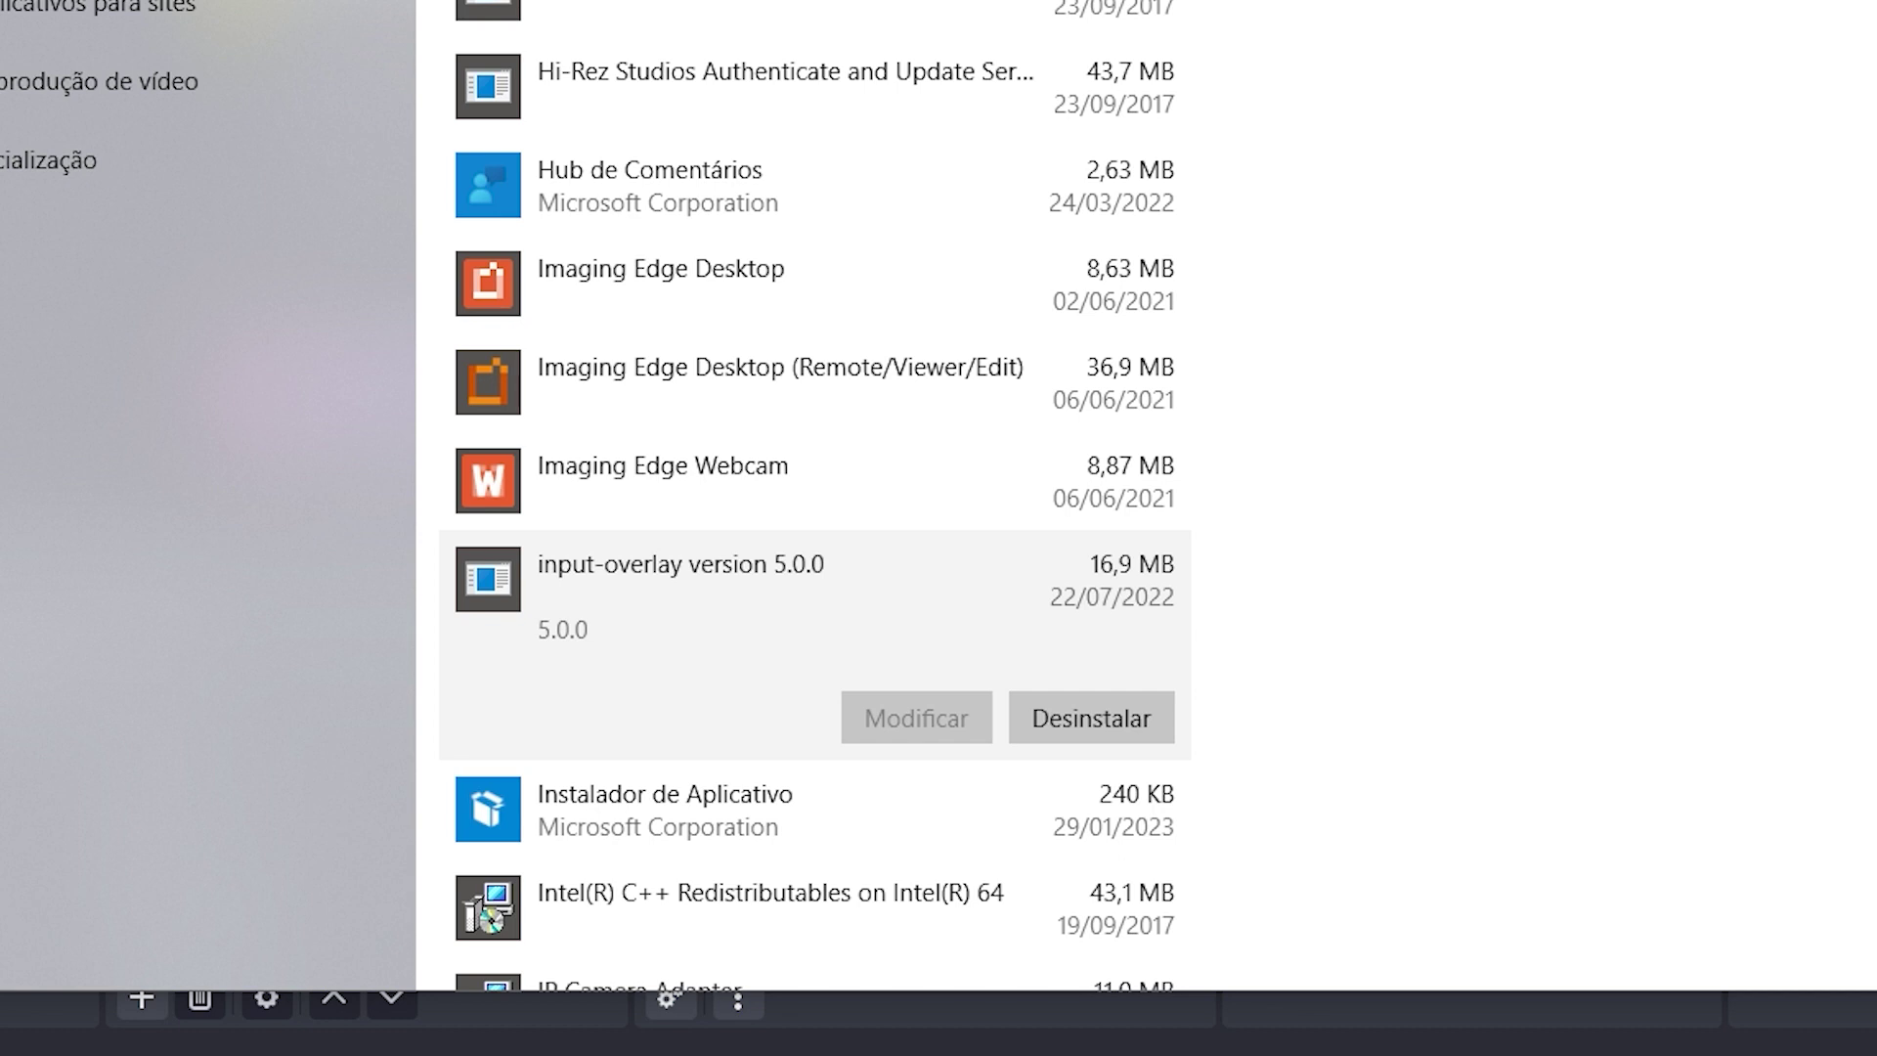
pyautogui.click(1091, 724)
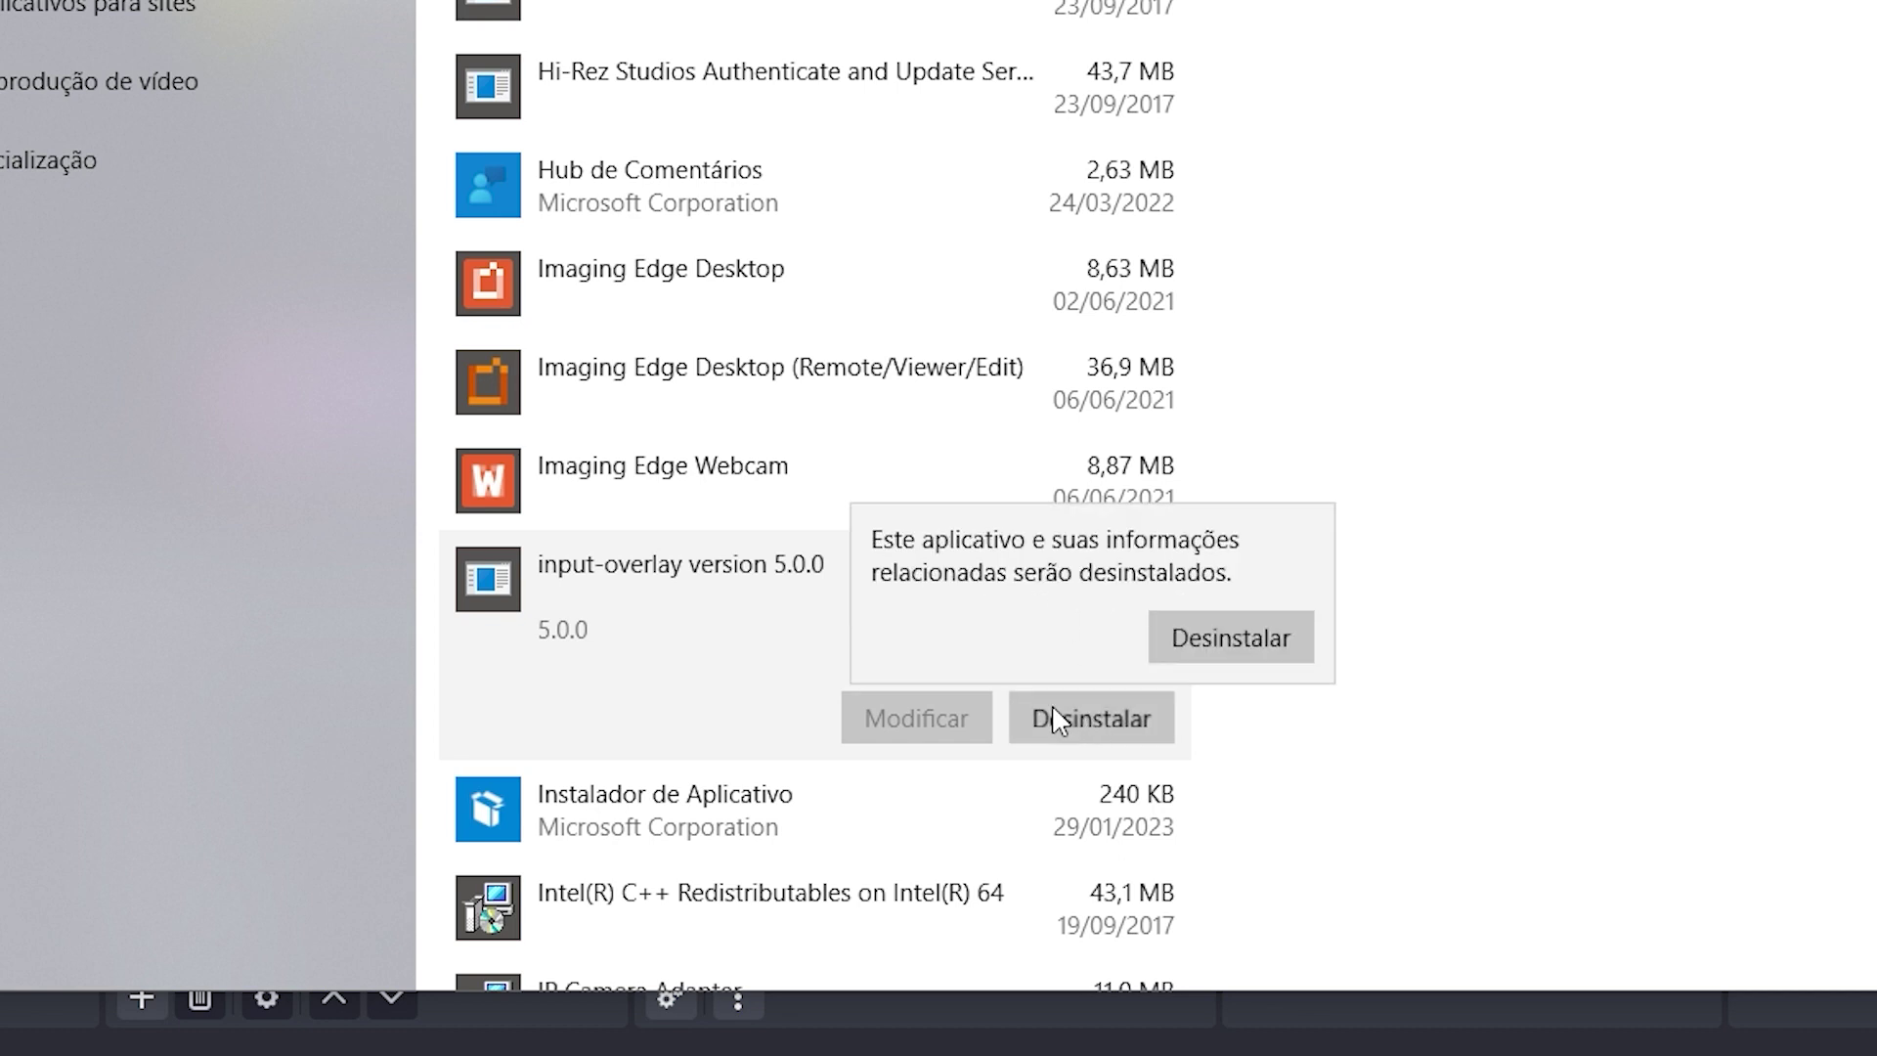
pyautogui.click(1226, 643)
pyautogui.click(1408, 322)
# Uninstall StreamFX (for OBS Studio) version 0.11.1.0 and dismiss the plugin loading error in OBS
pyautogui.scroll(-6, 964, 431)
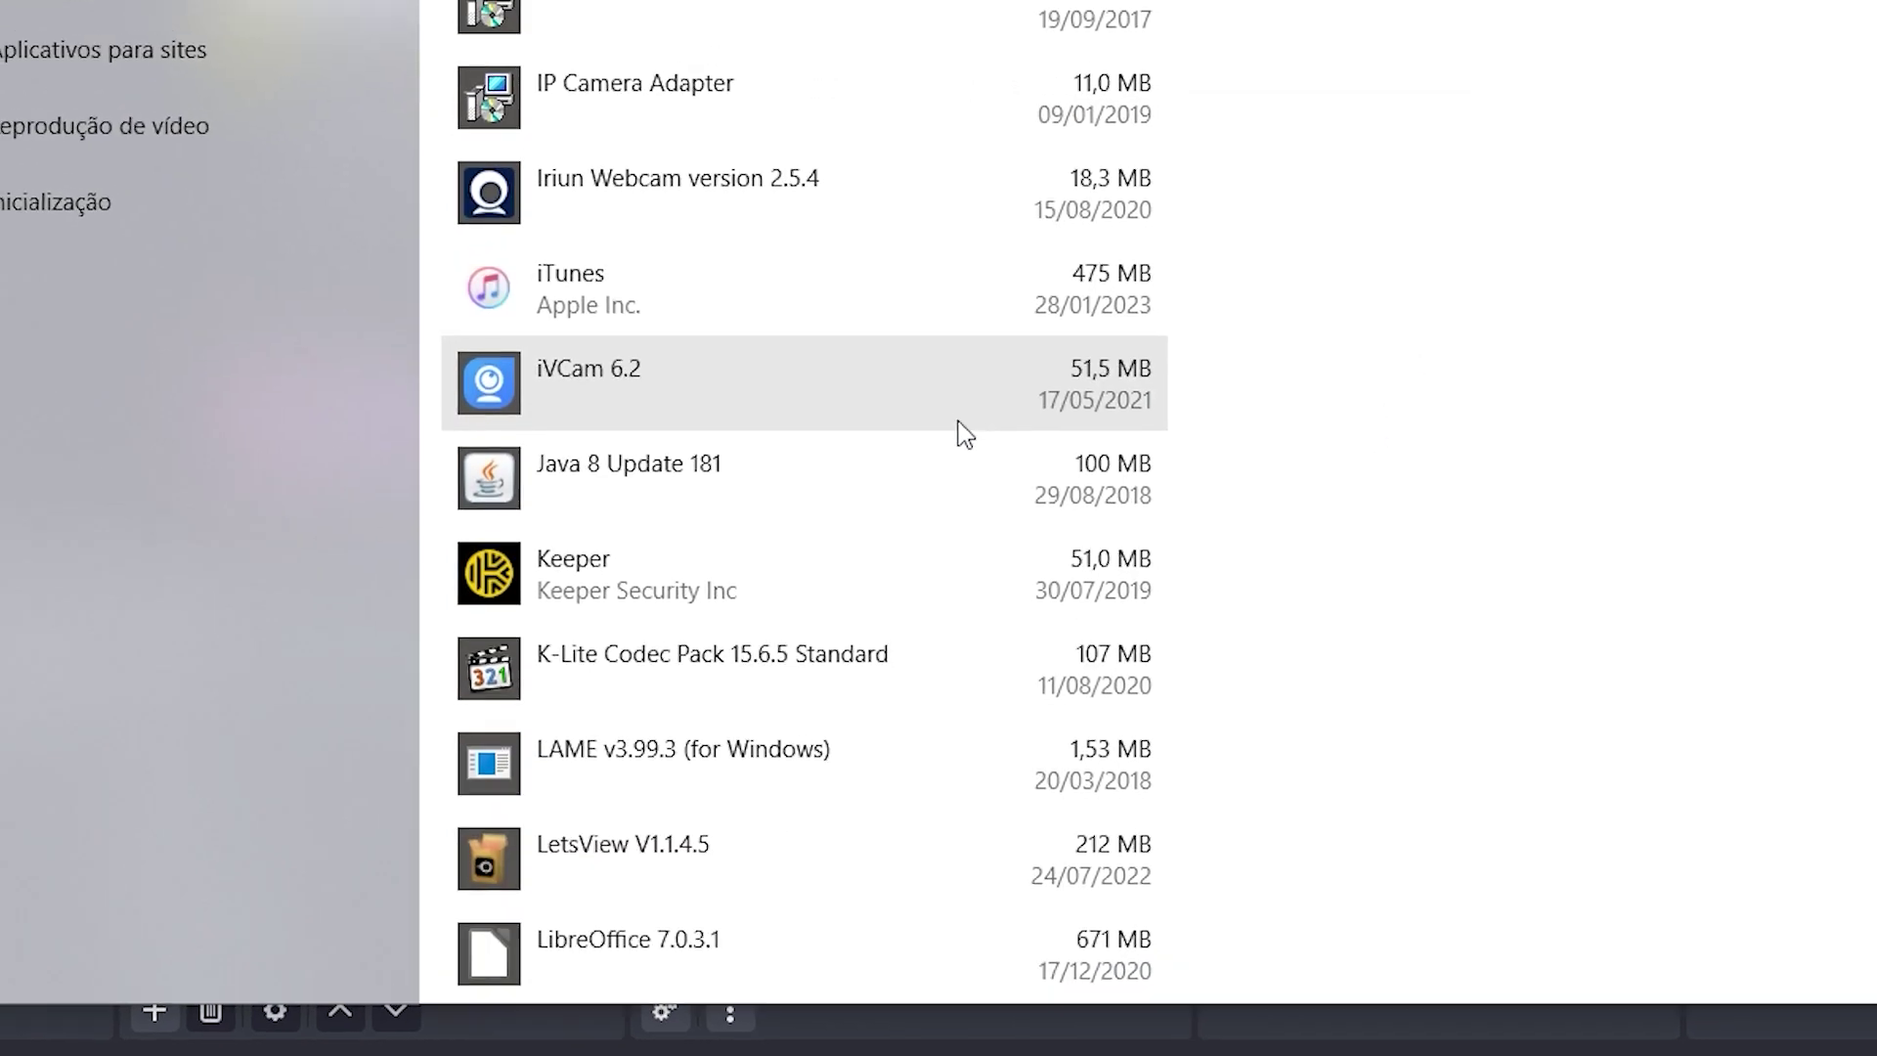
pyautogui.scroll(-3, 965, 434)
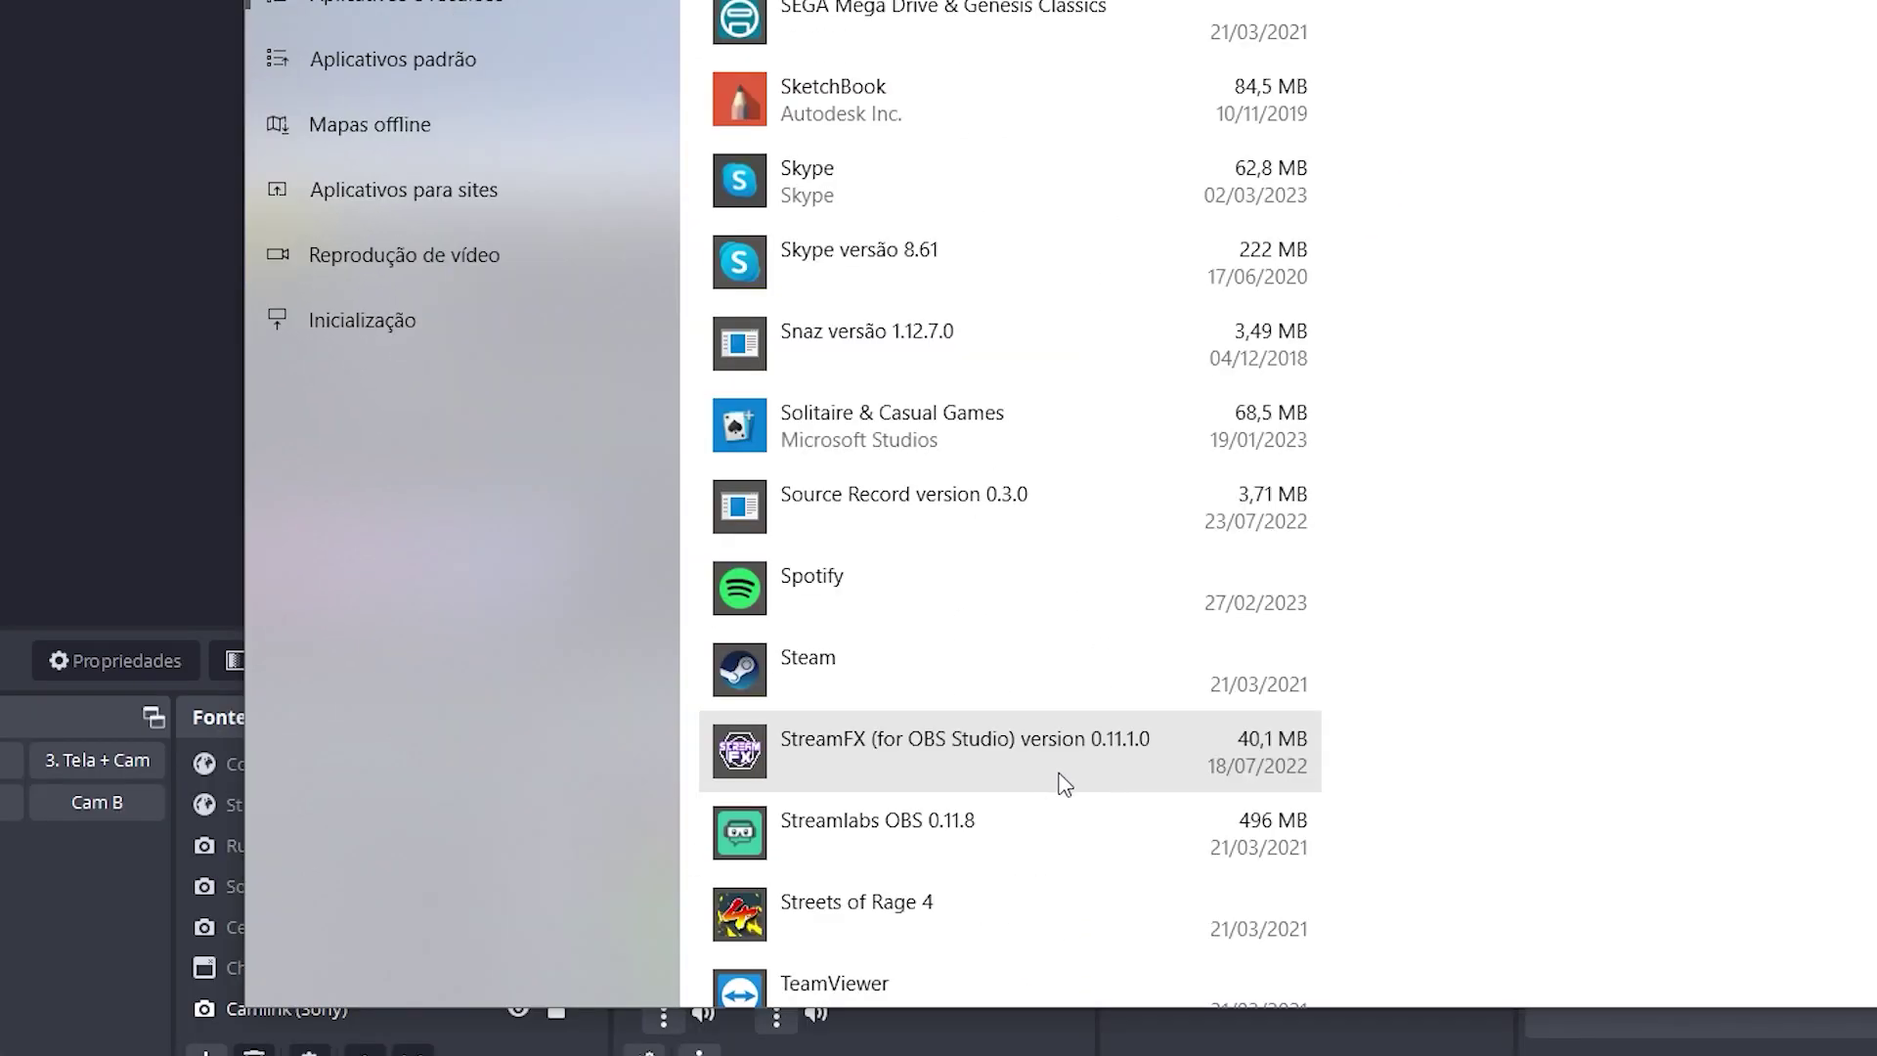
pyautogui.click(1134, 774)
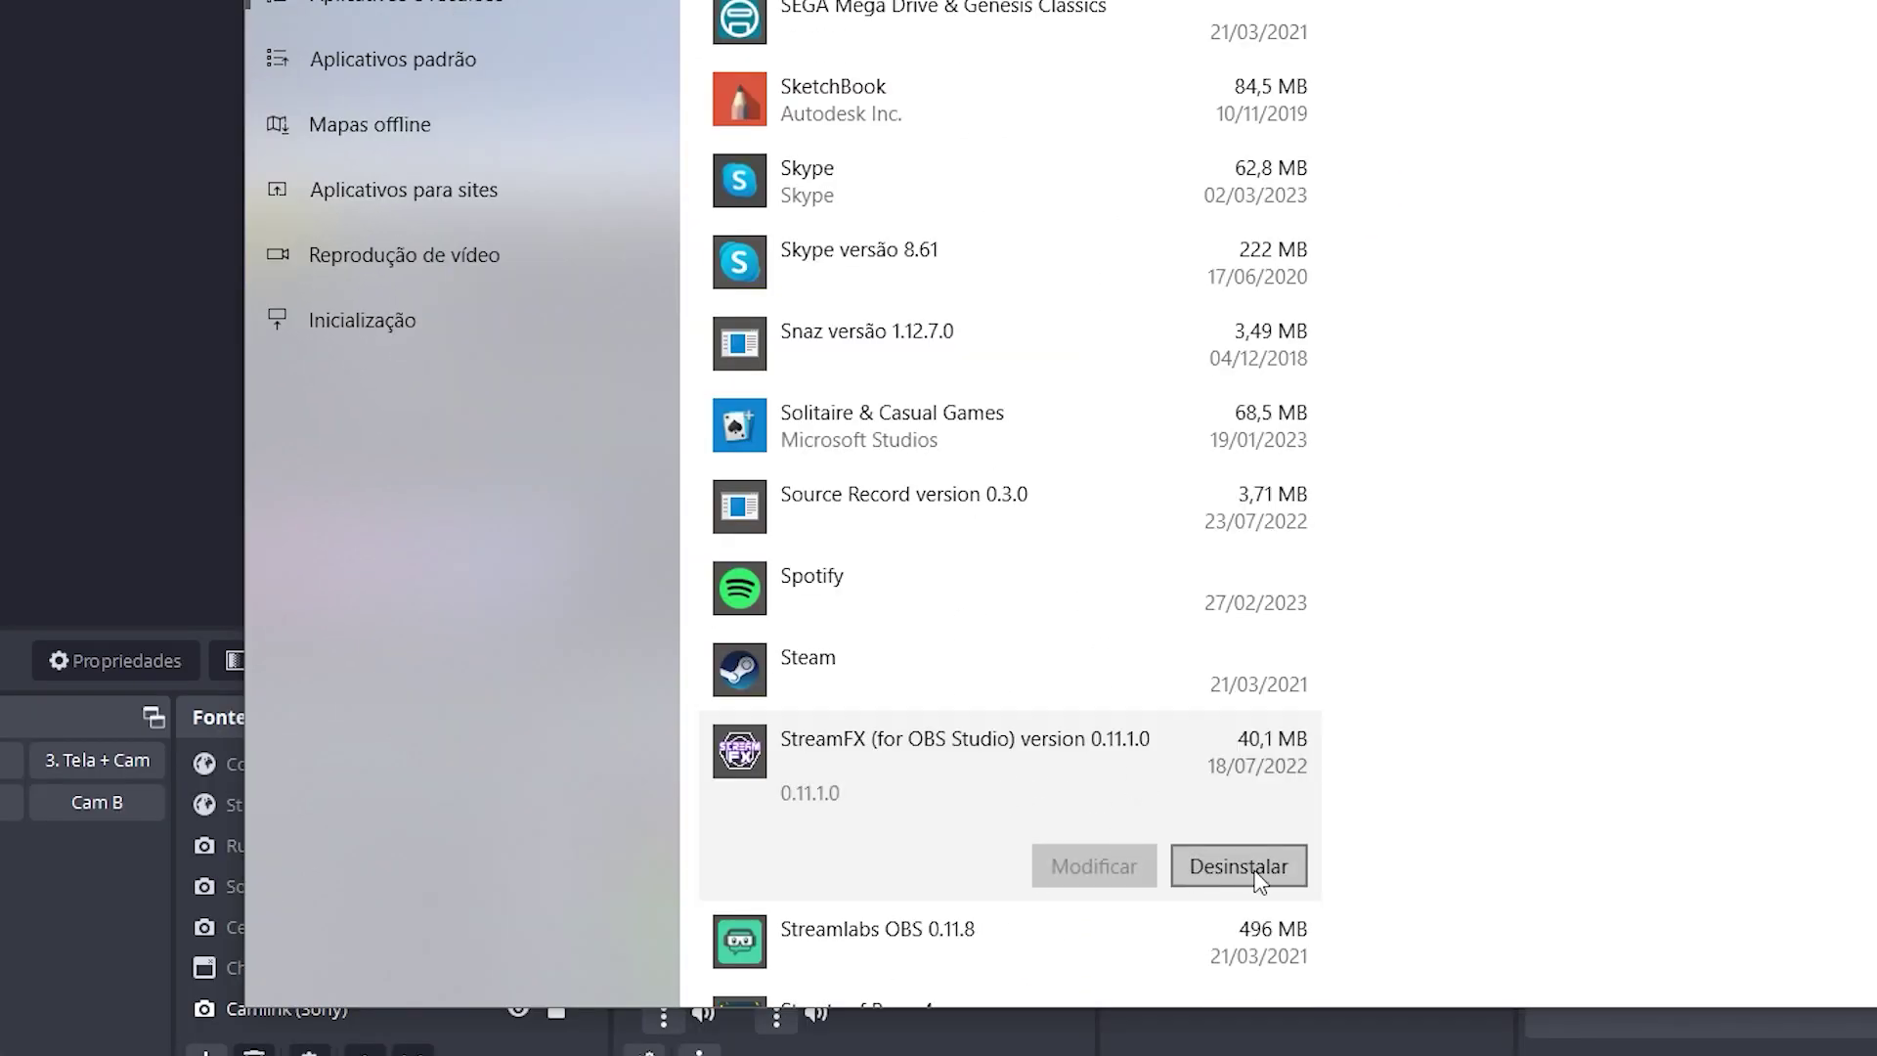
pyautogui.click(1271, 870)
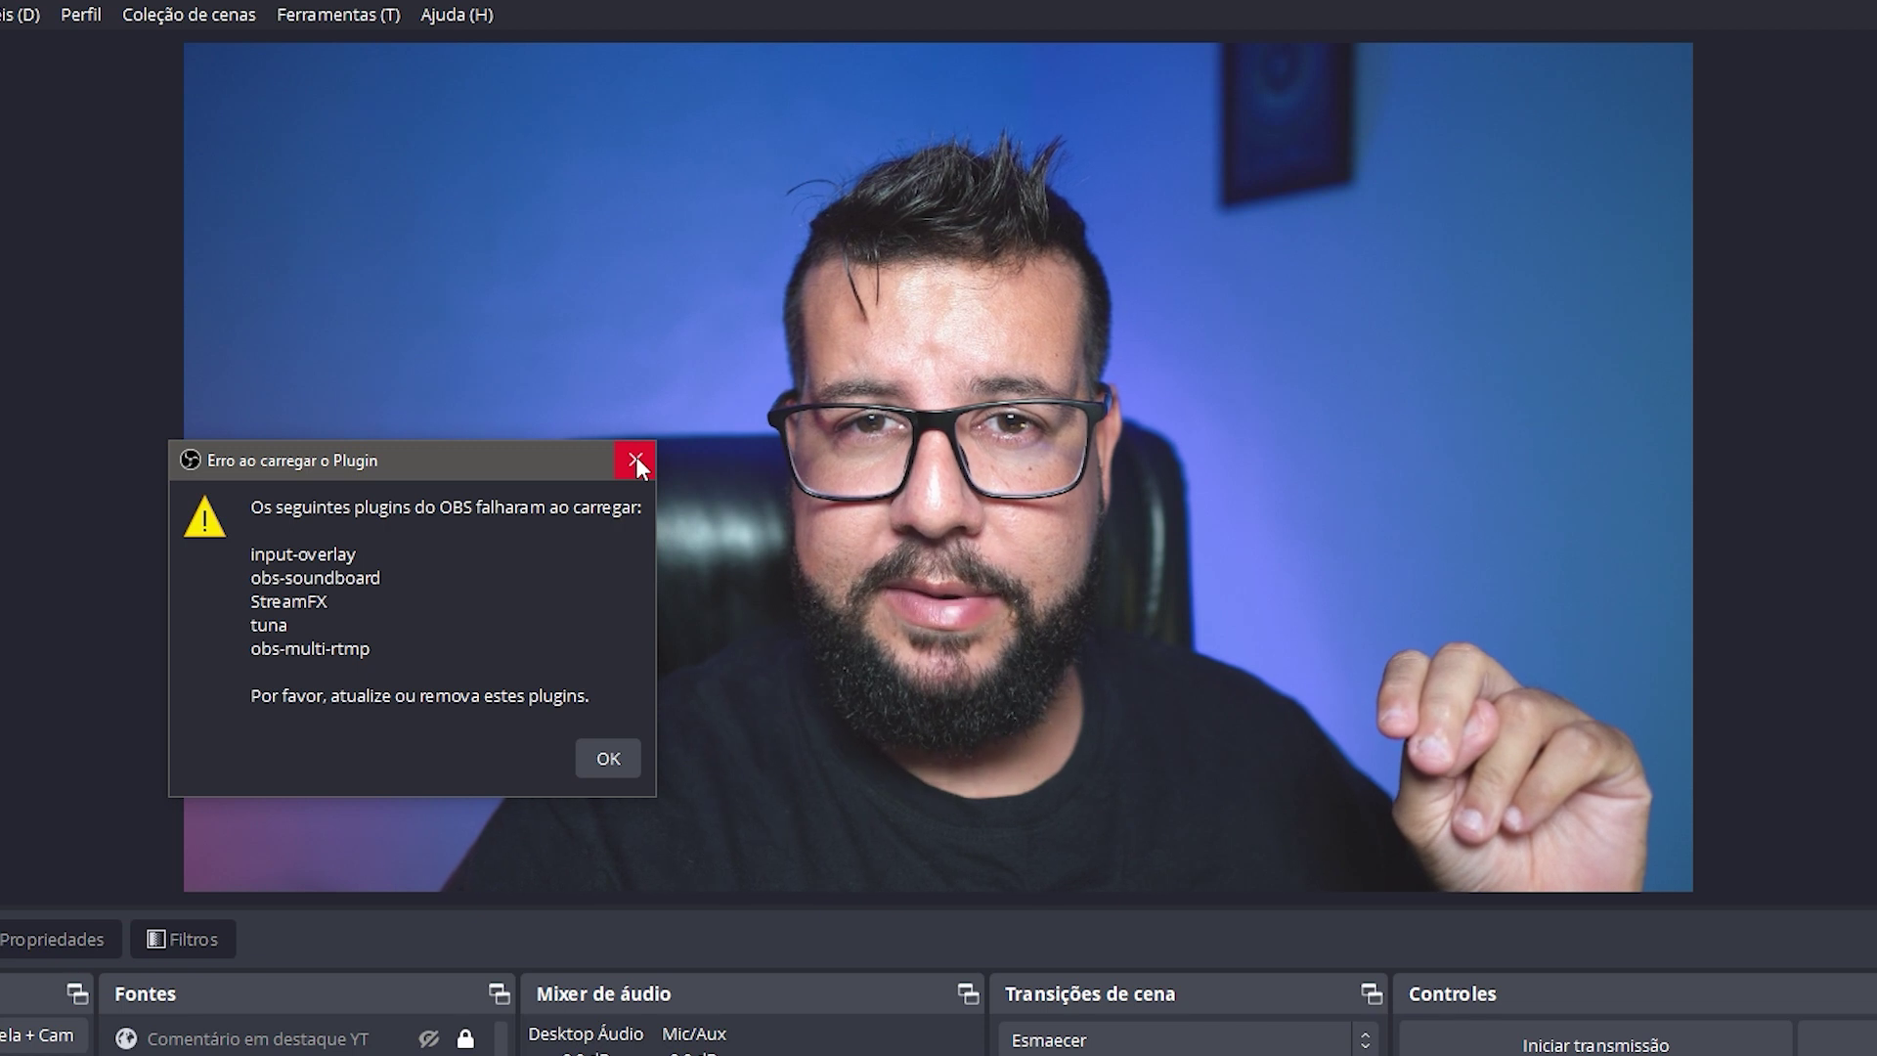
pyautogui.click(637, 456)
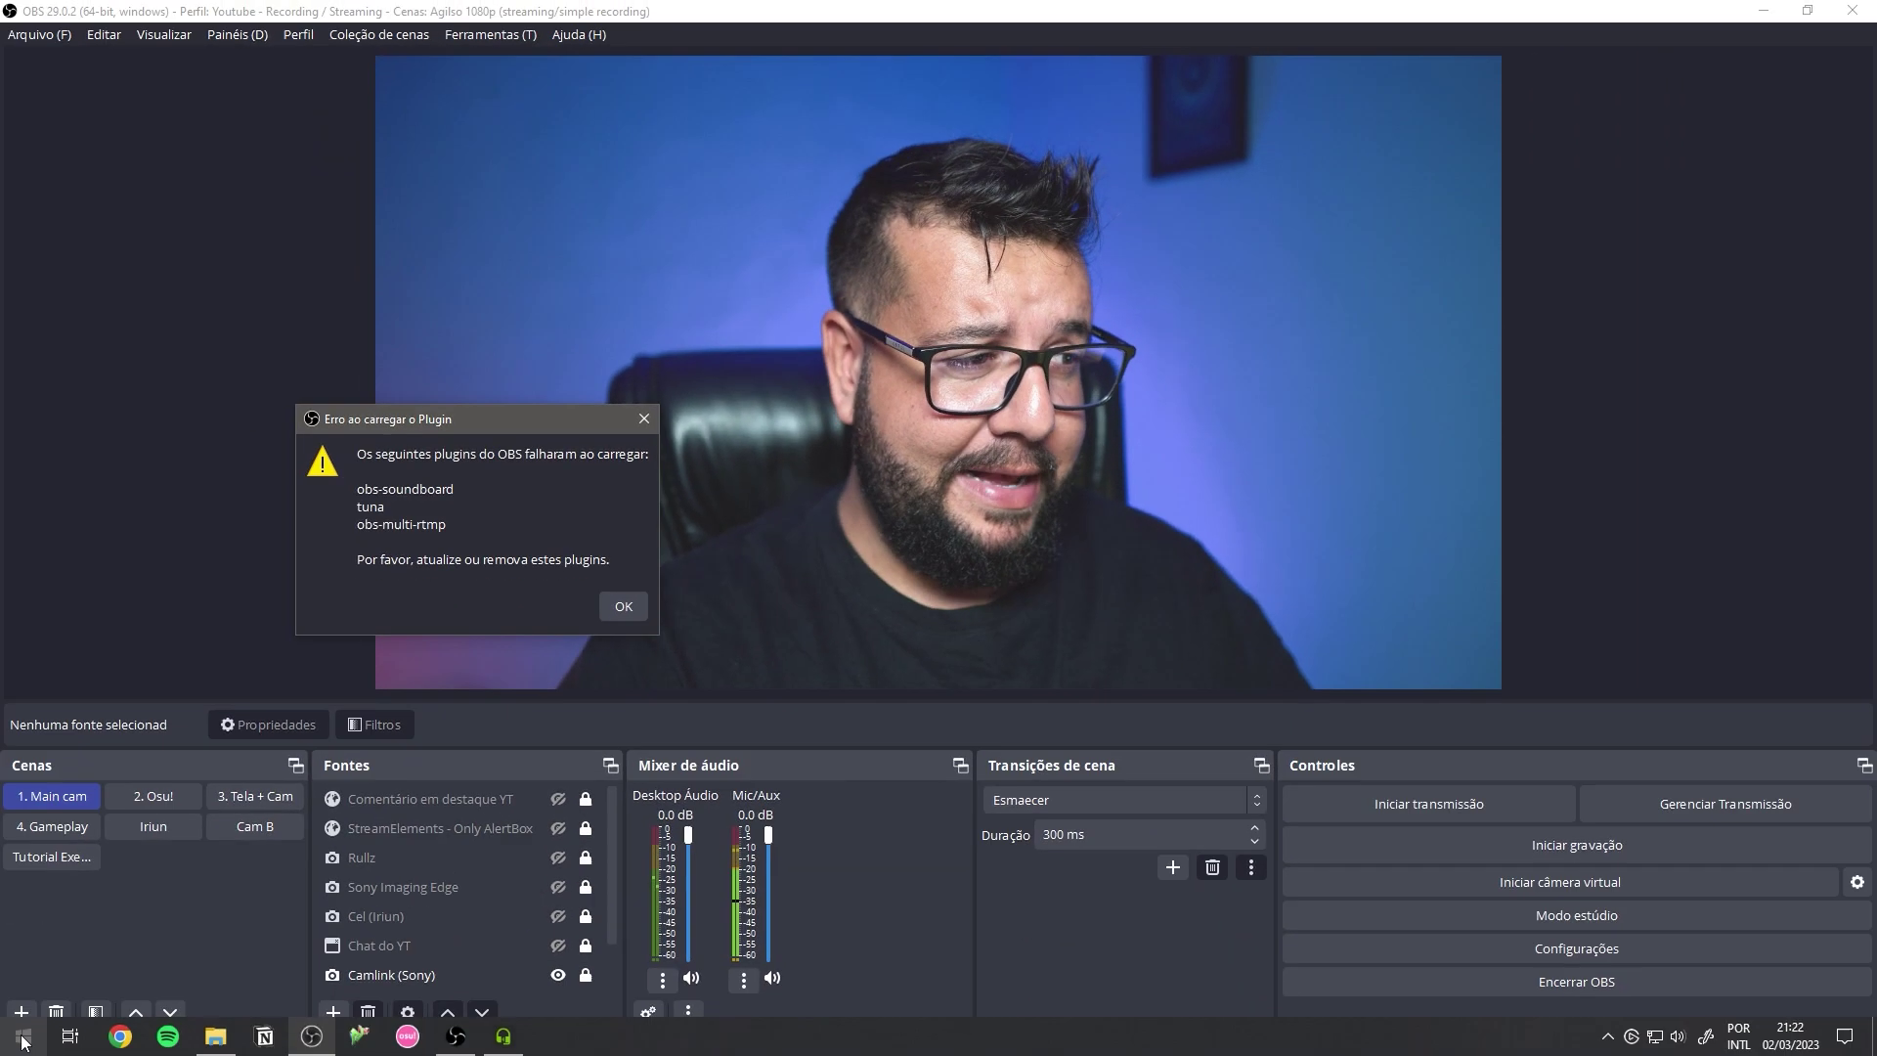
# Find the OBS Studio (64bit) shortcut through Windows search and open its installation folder, obs-studio, in Arquivos de Programas (x86)
pyautogui.click(20, 1041)
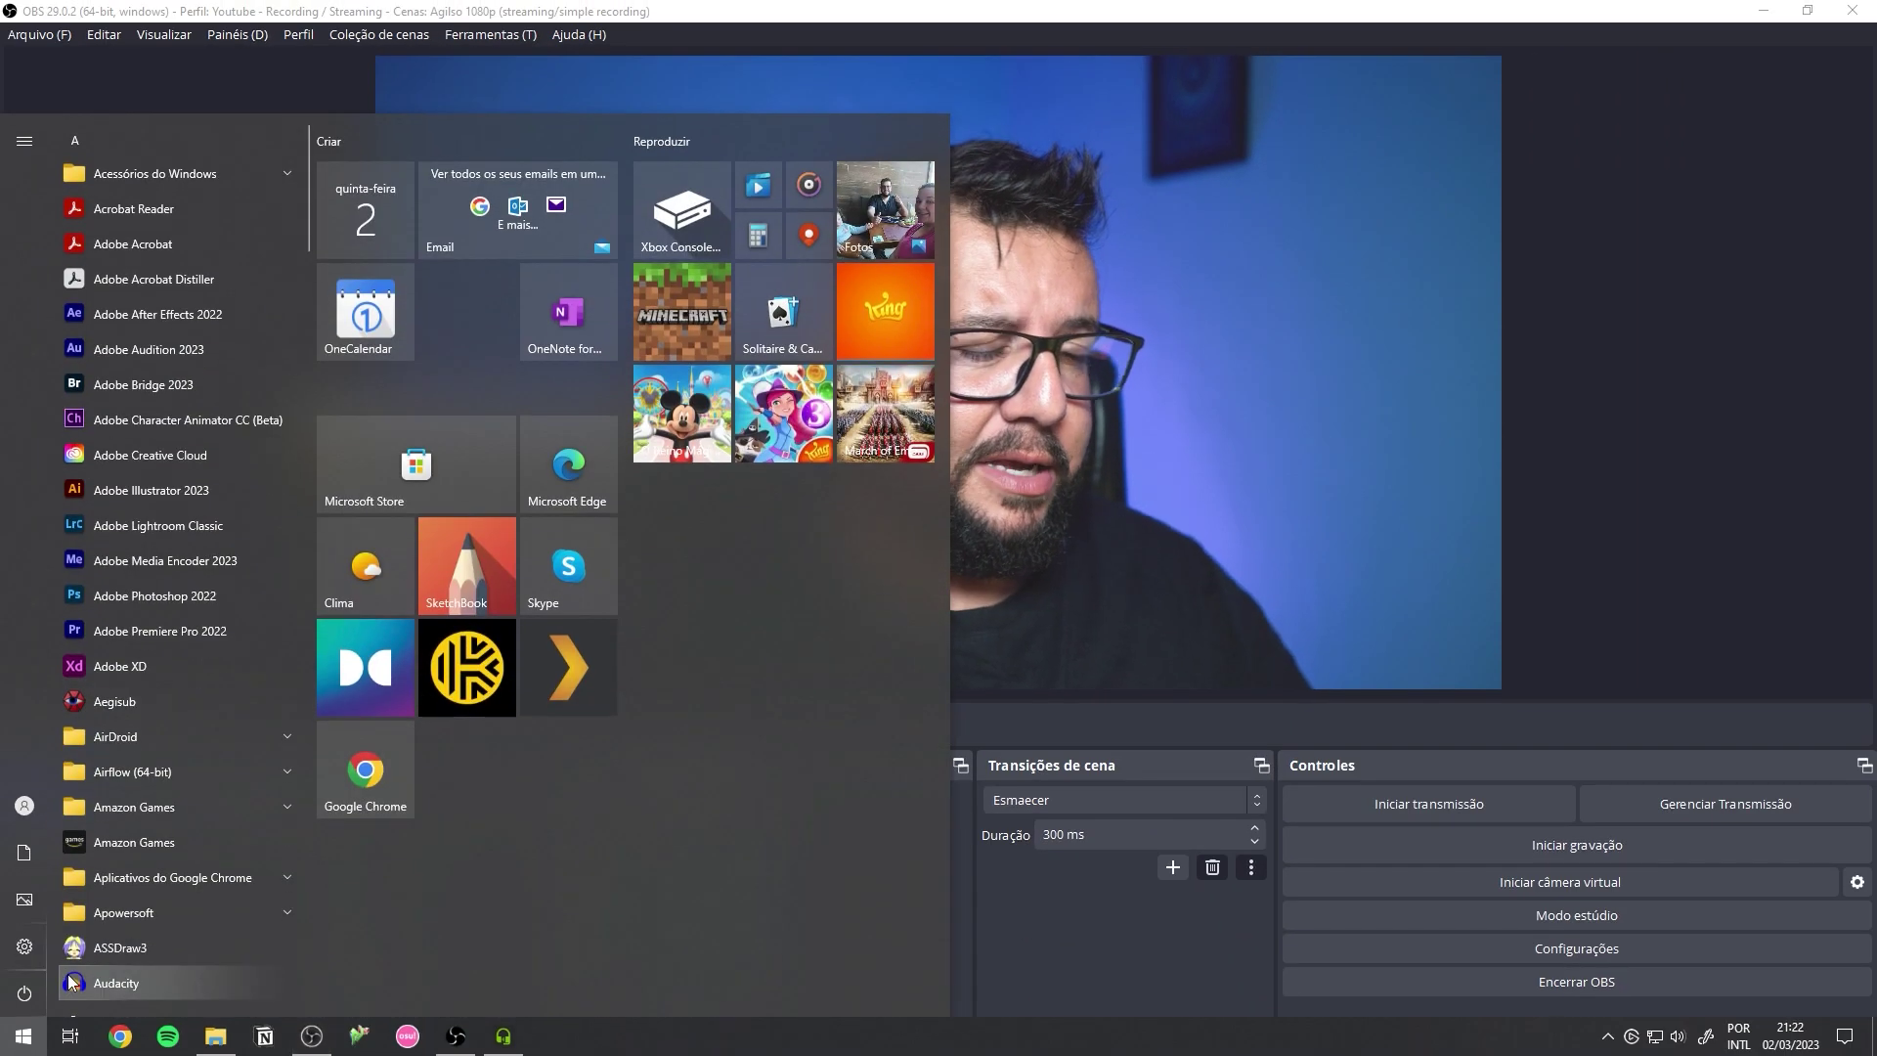
pyautogui.write('obs')
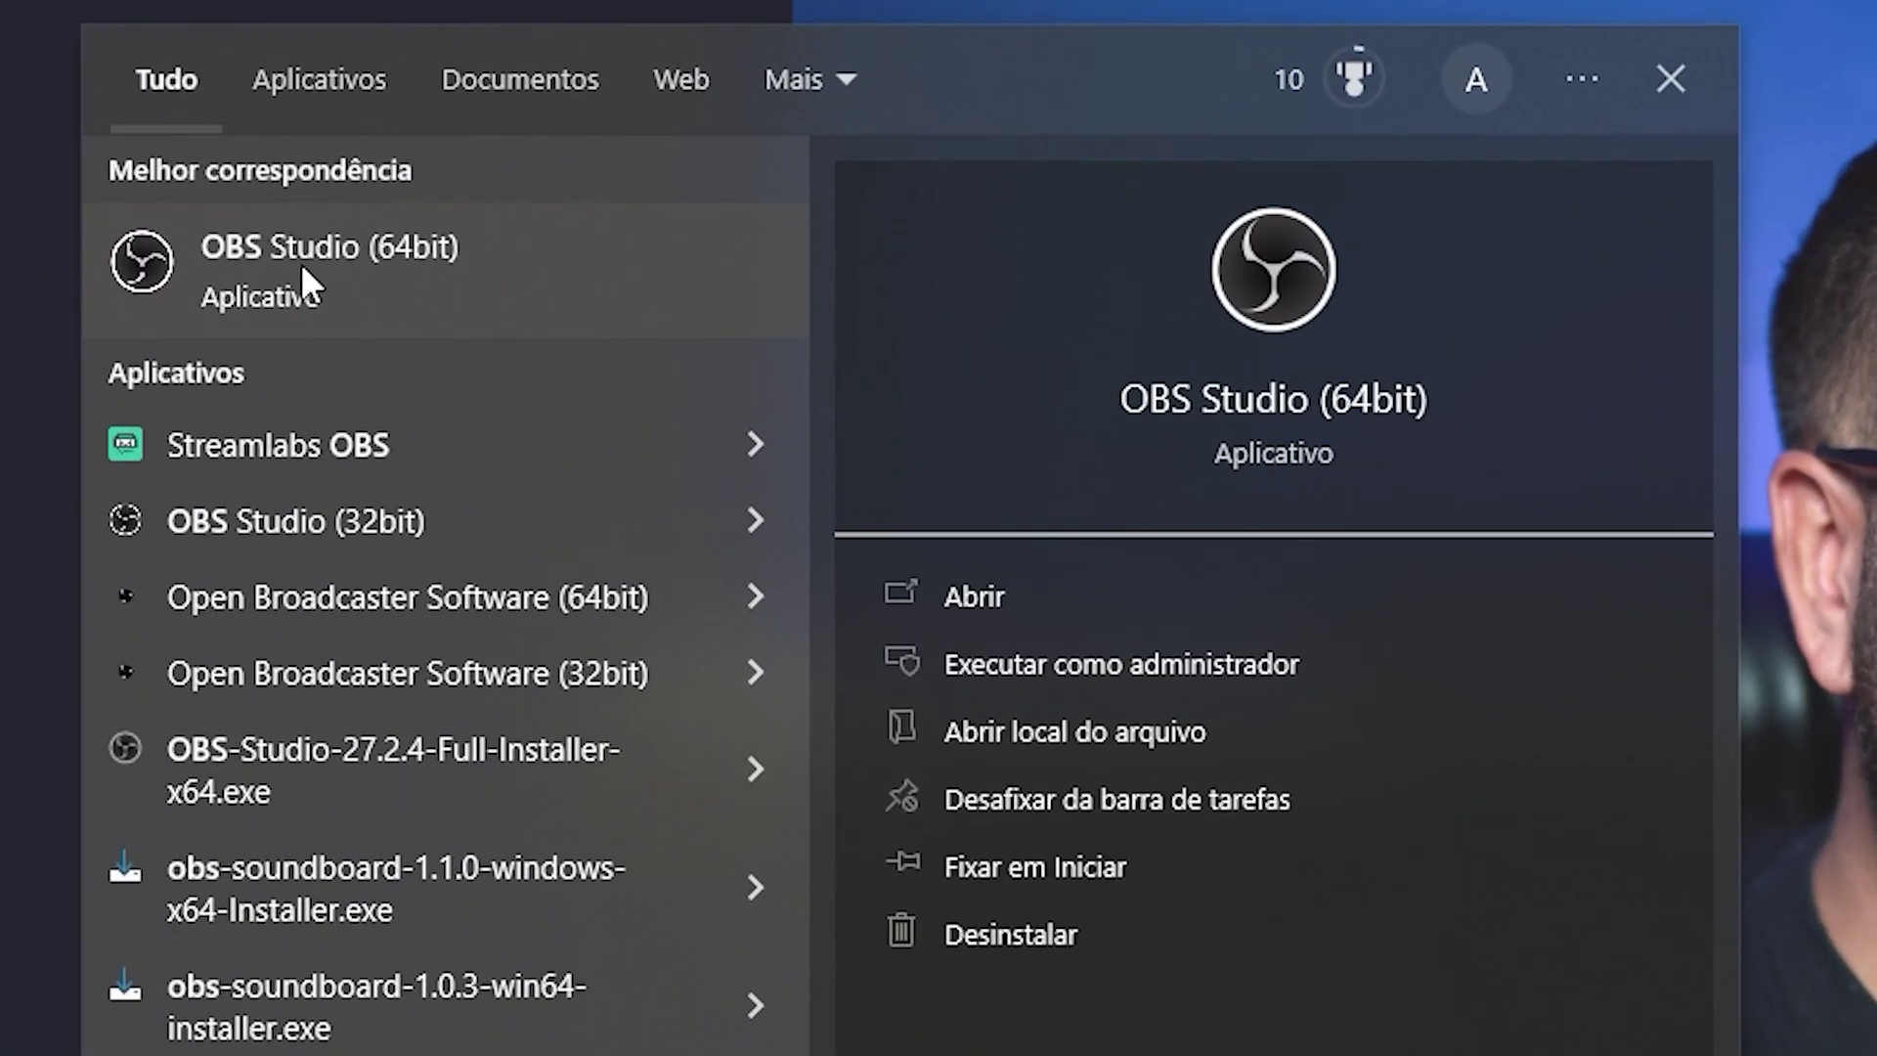
pyautogui.rightClick(248, 252)
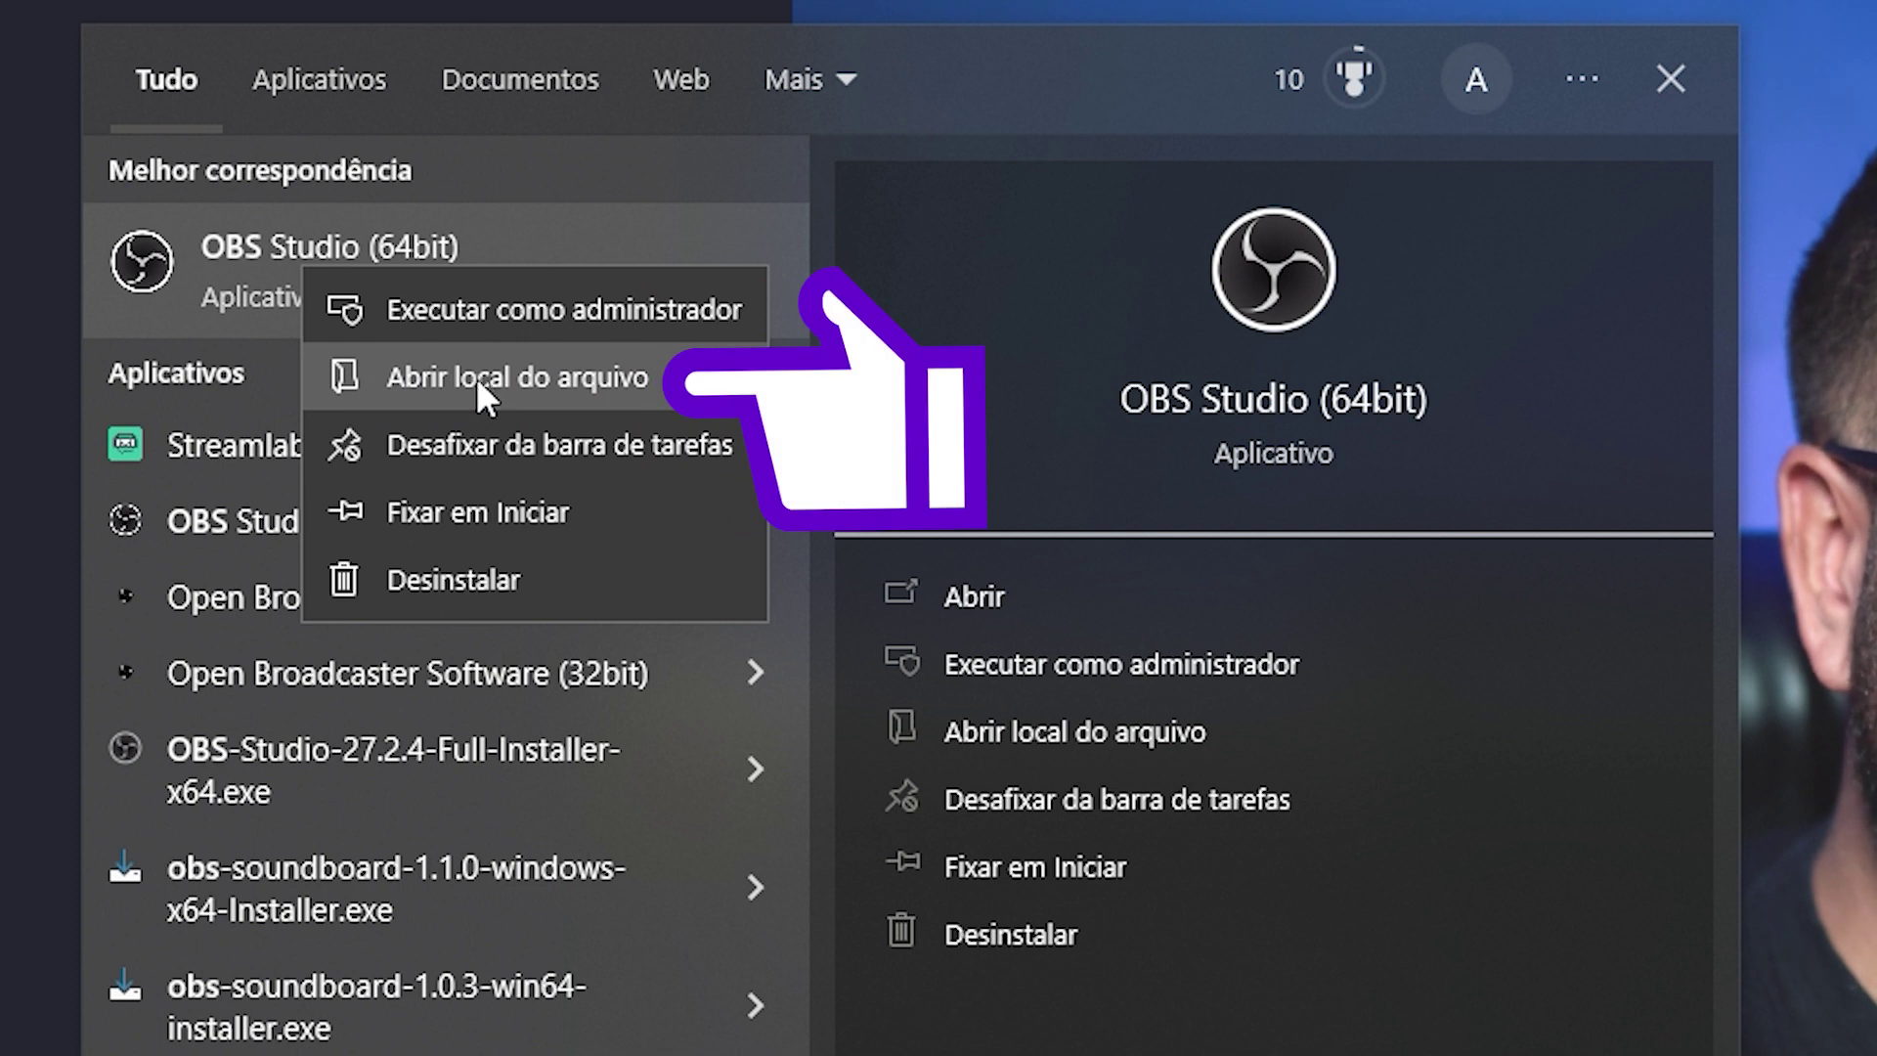
pyautogui.click(626, 389)
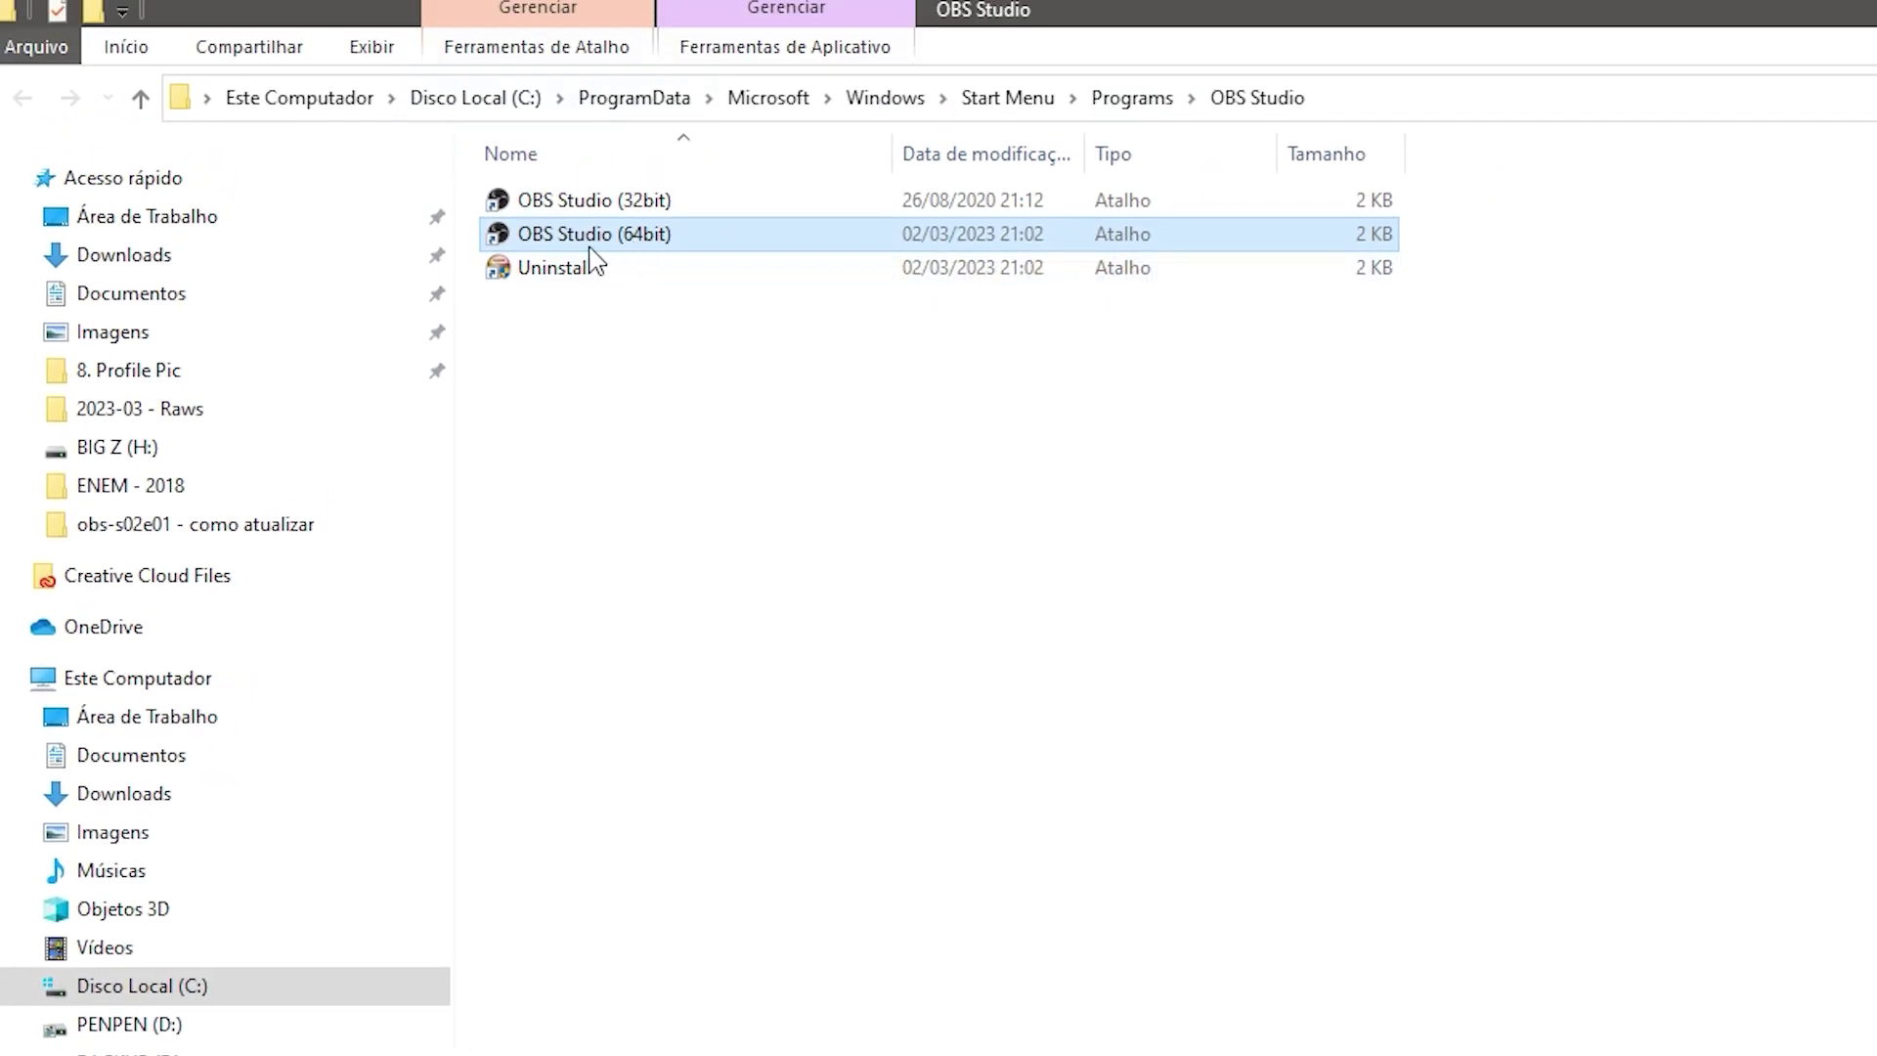
pyautogui.rightClick(576, 244)
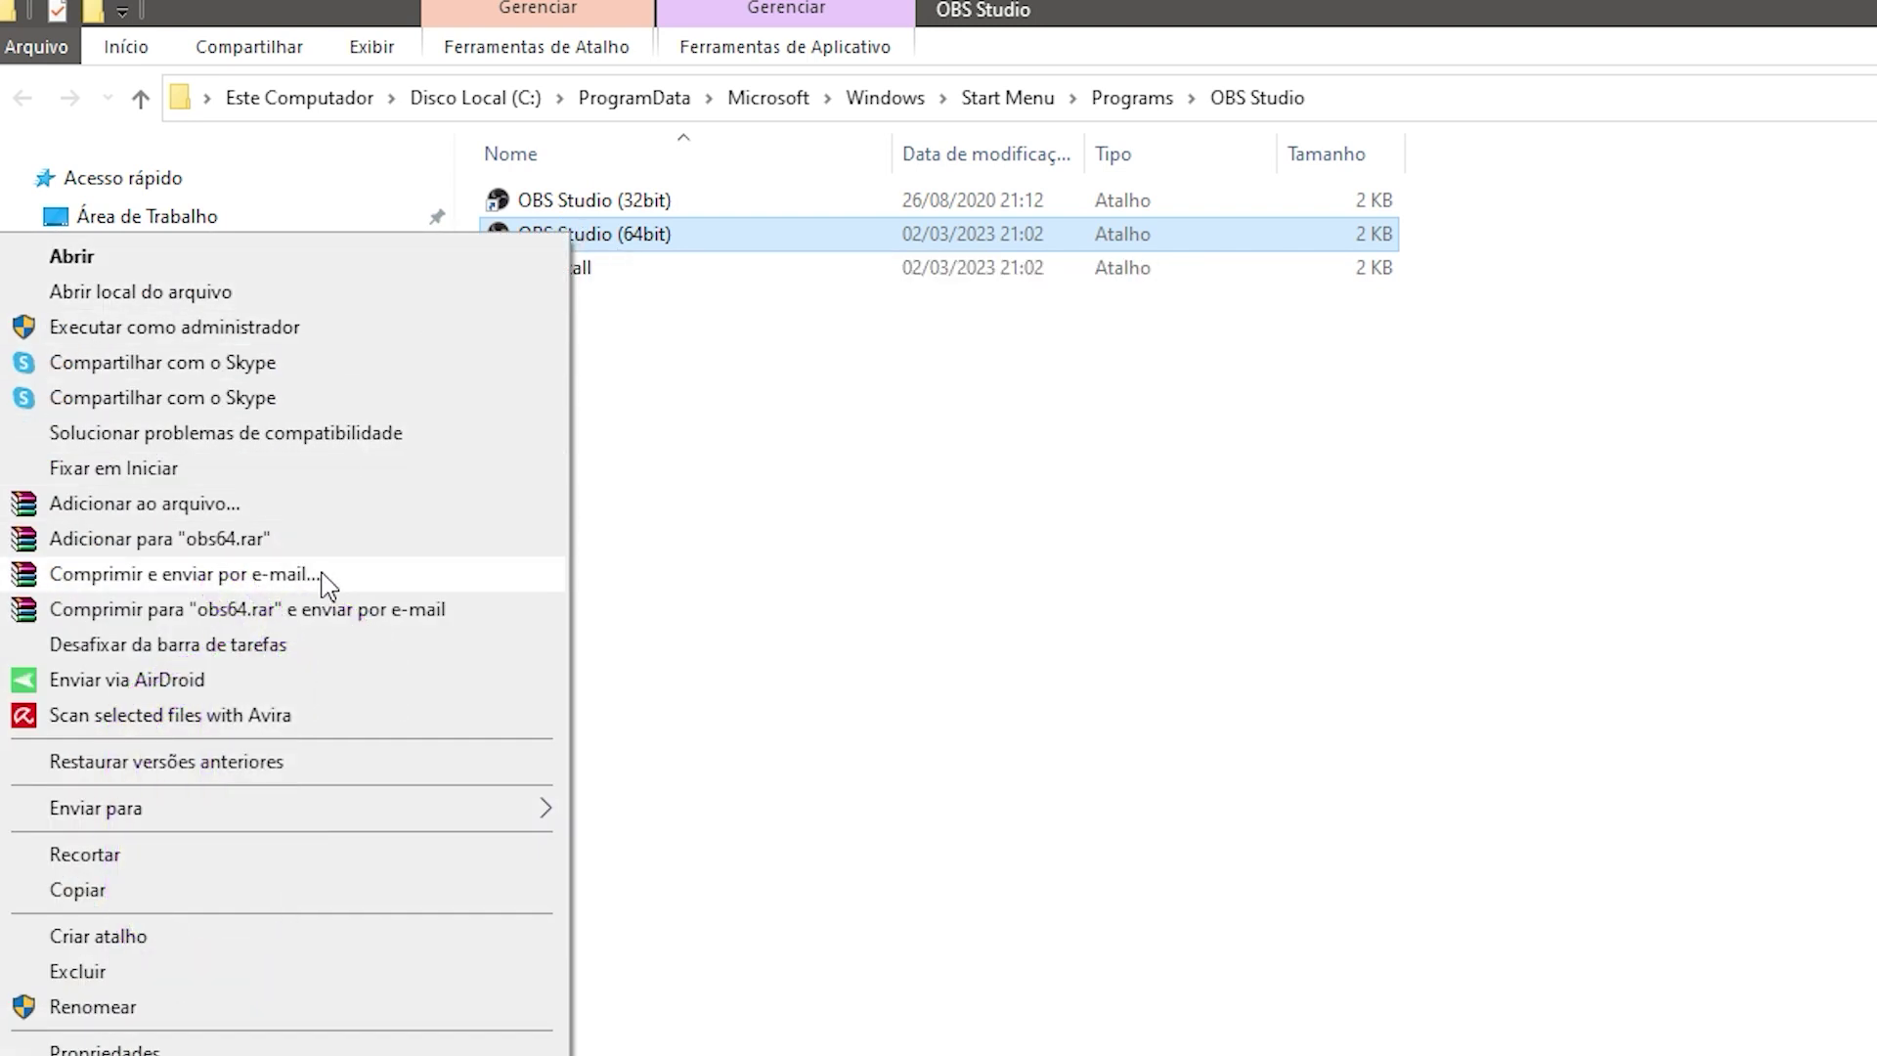
pyautogui.click(182, 295)
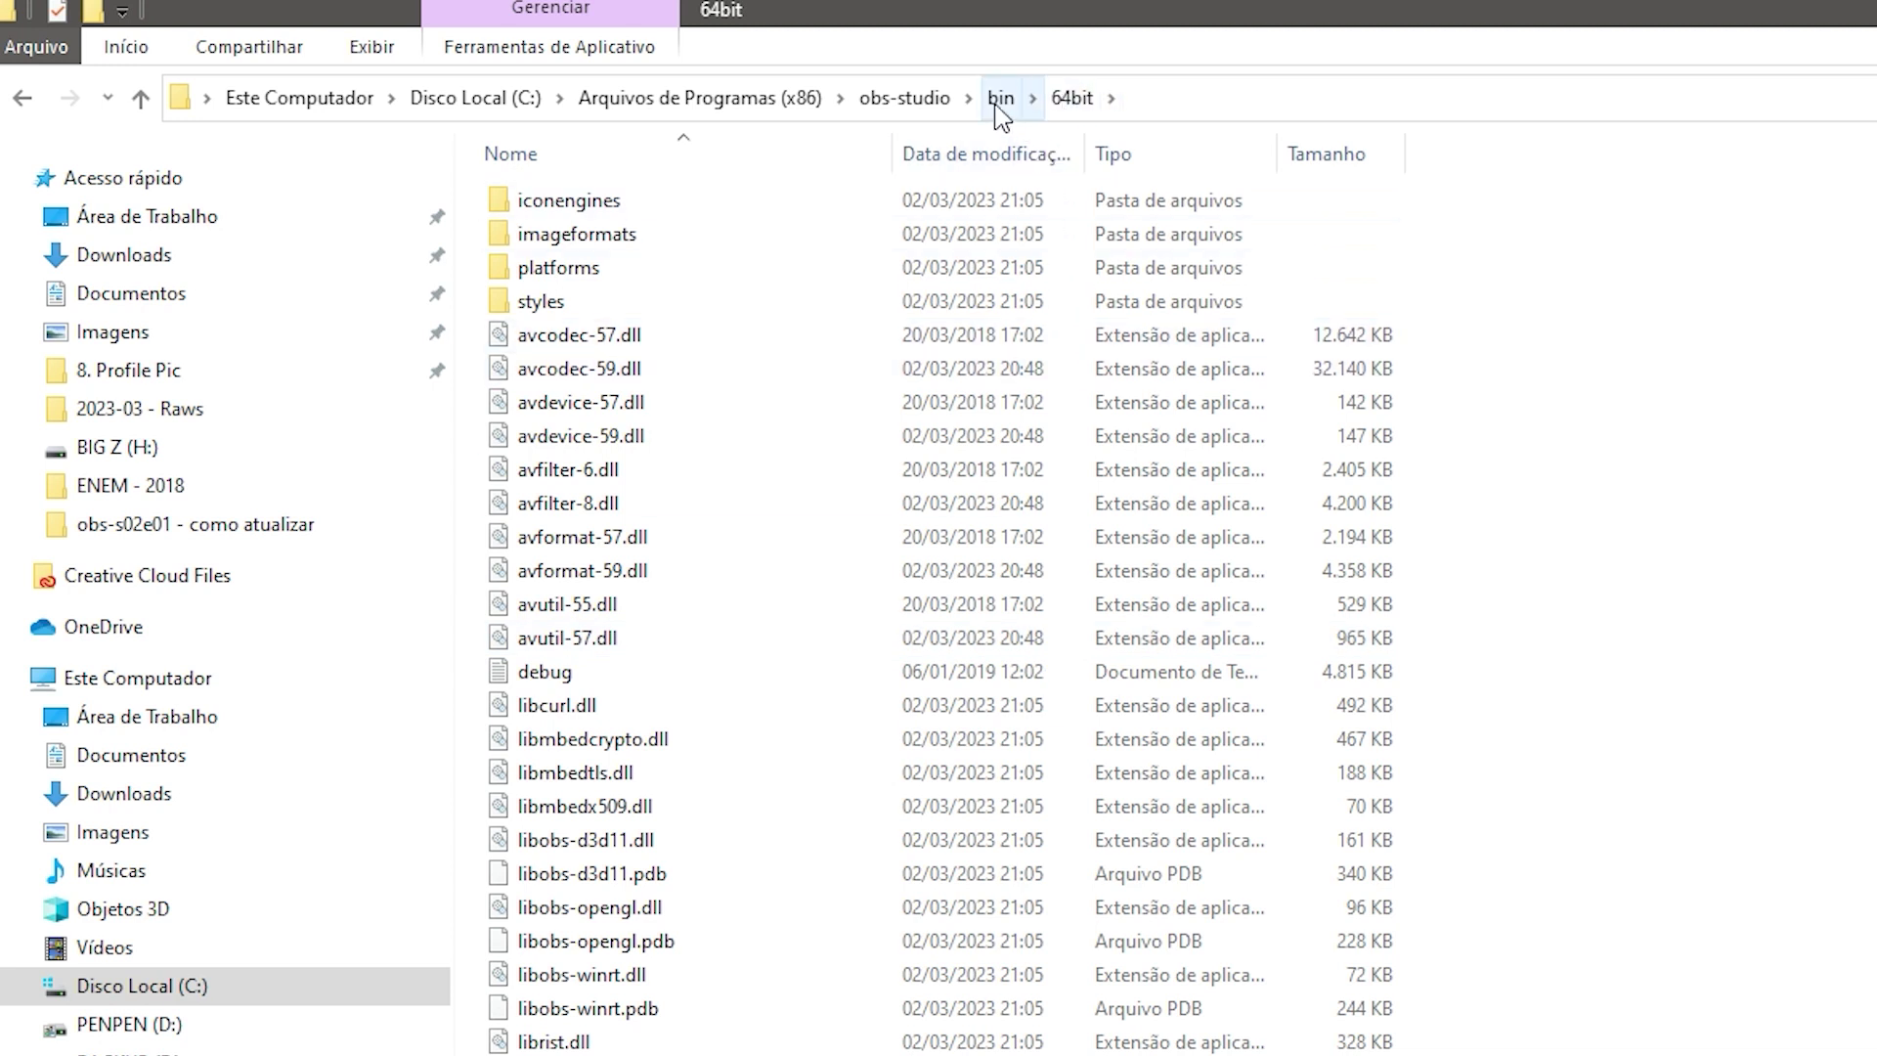
pyautogui.click(905, 107)
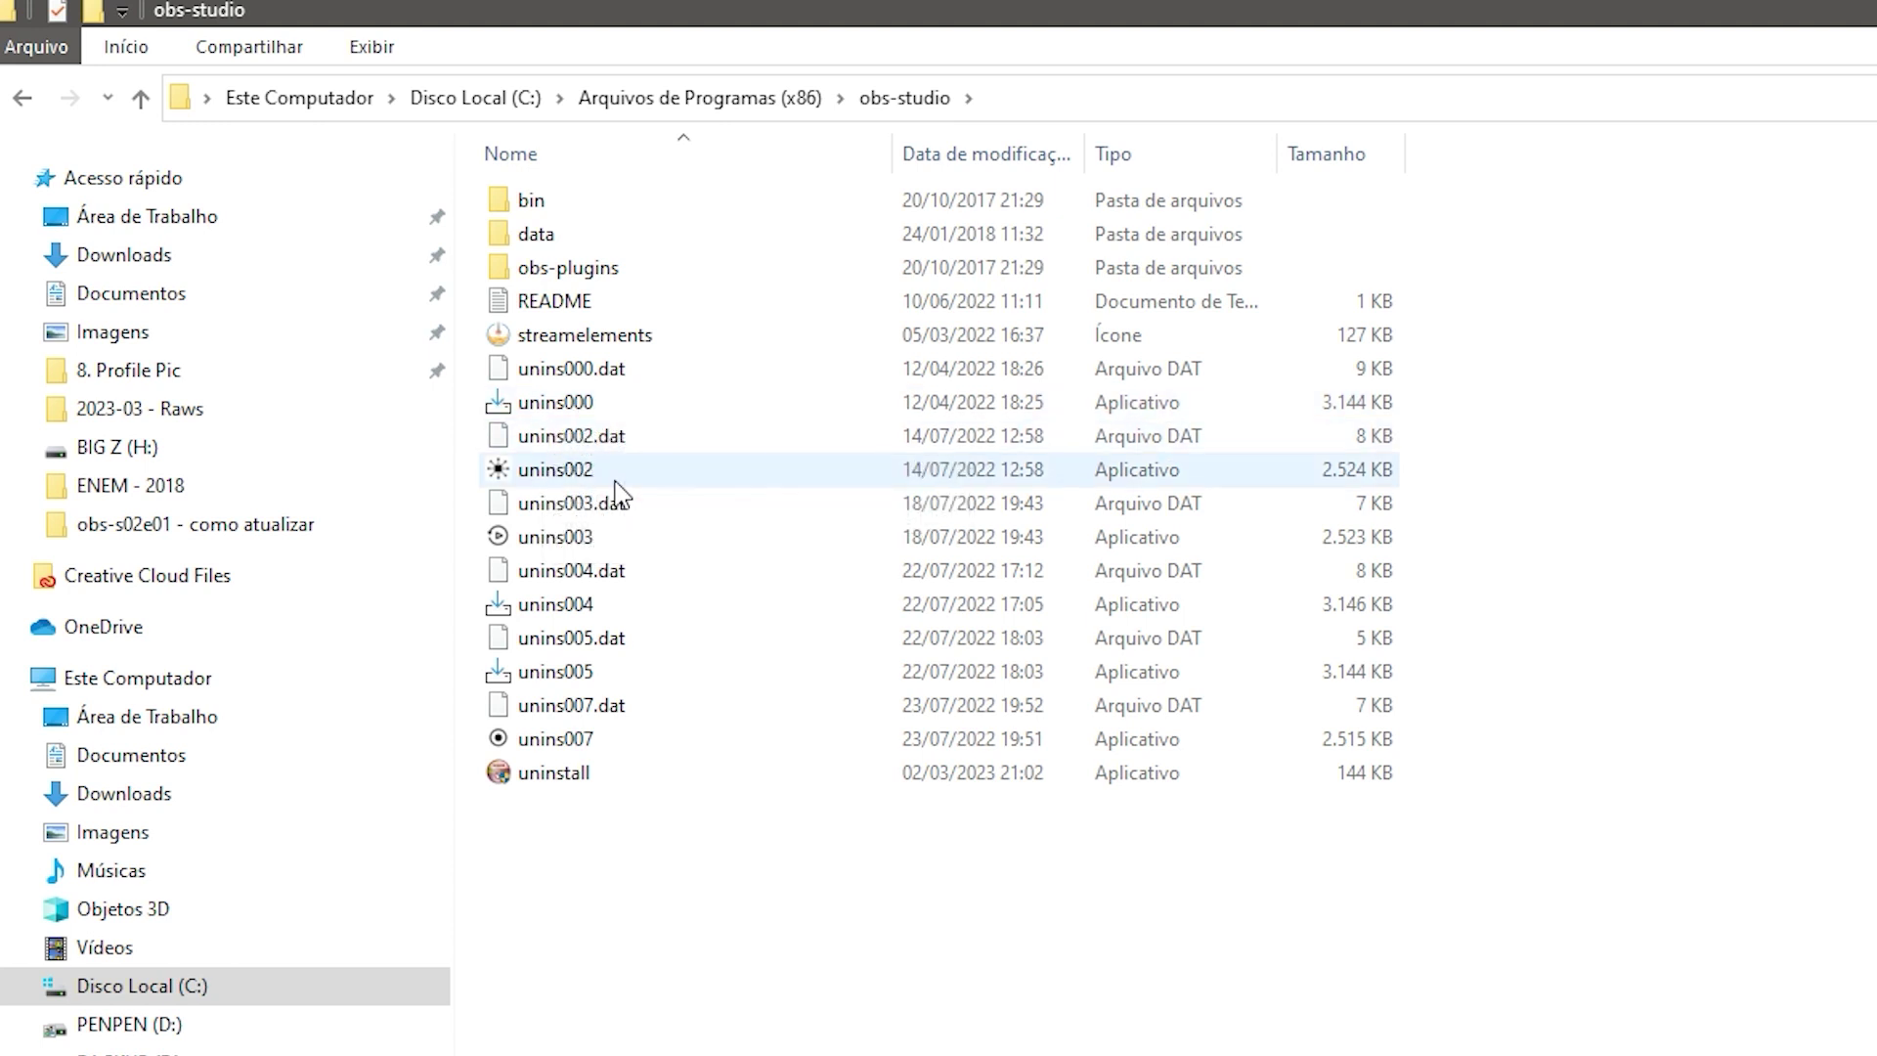
# Run unins000 in the obs-studio folder to check which plugin it removes, then decline the uninstallation
pyautogui.doubleClick(549, 403)
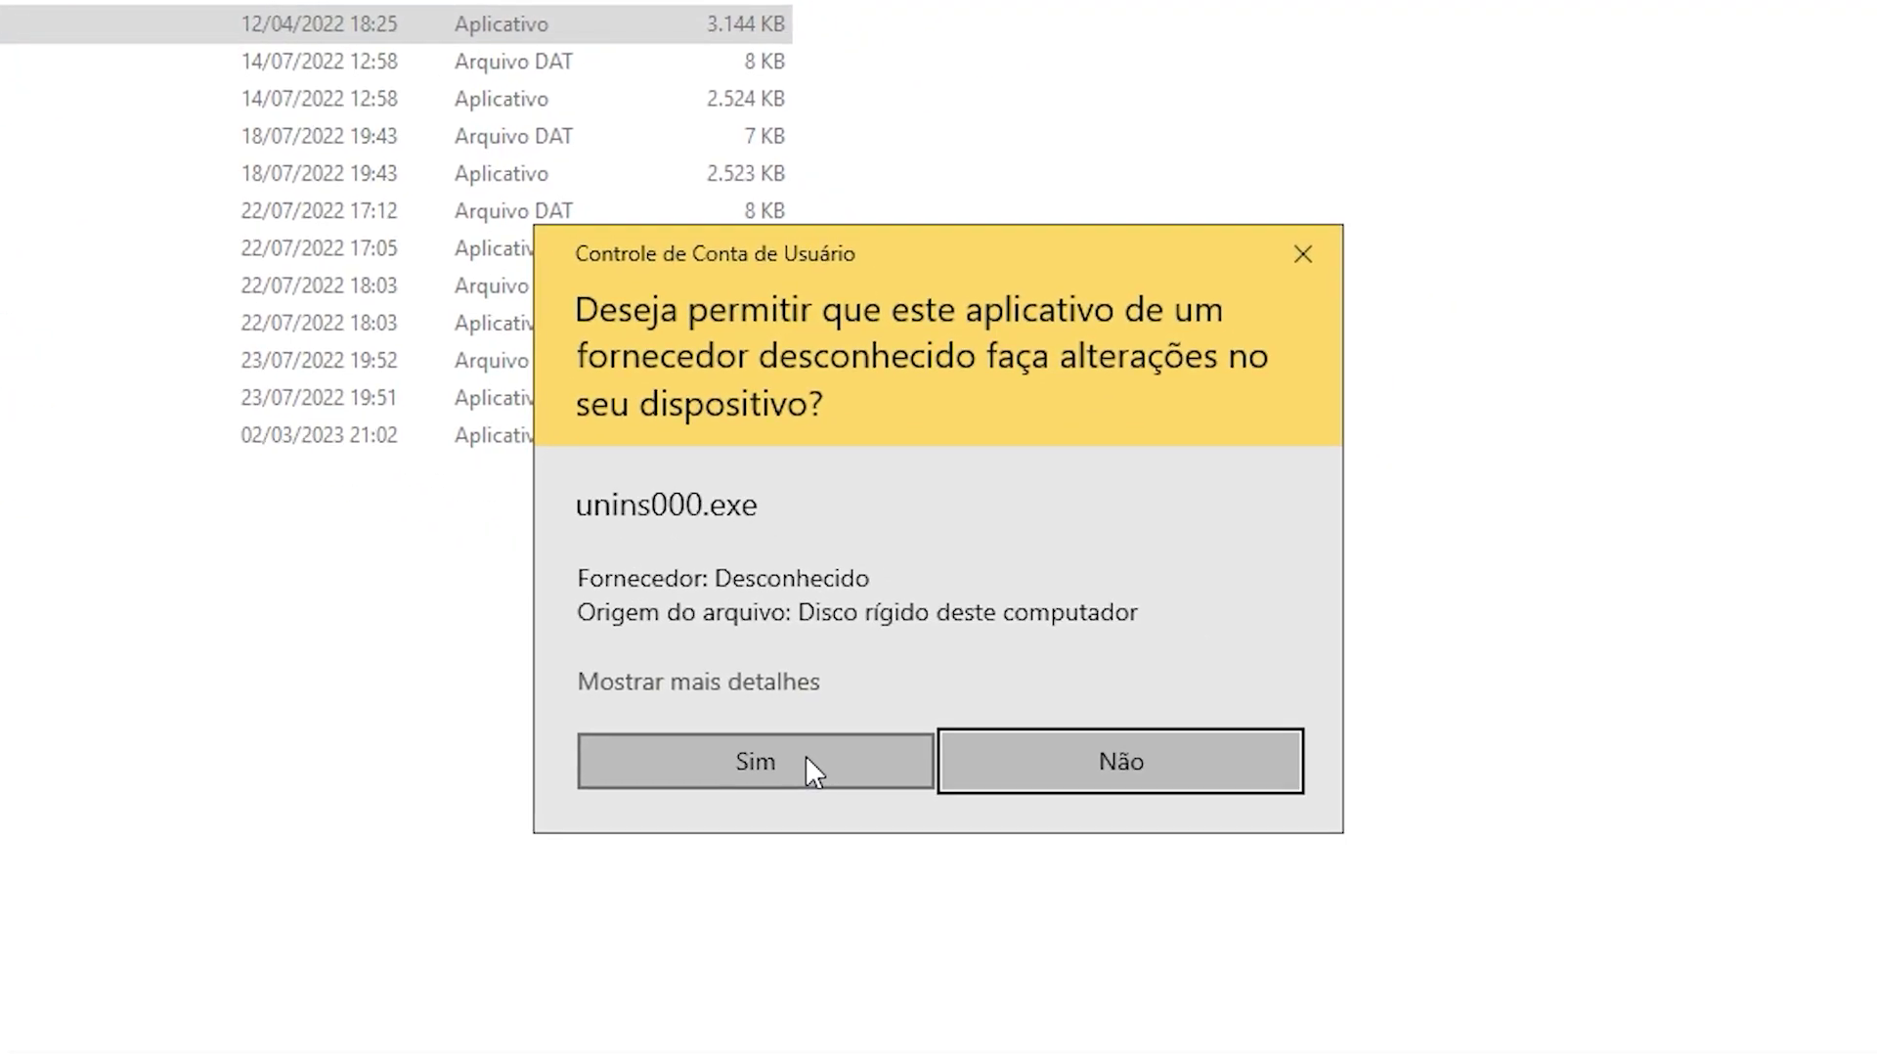
pyautogui.click(806, 761)
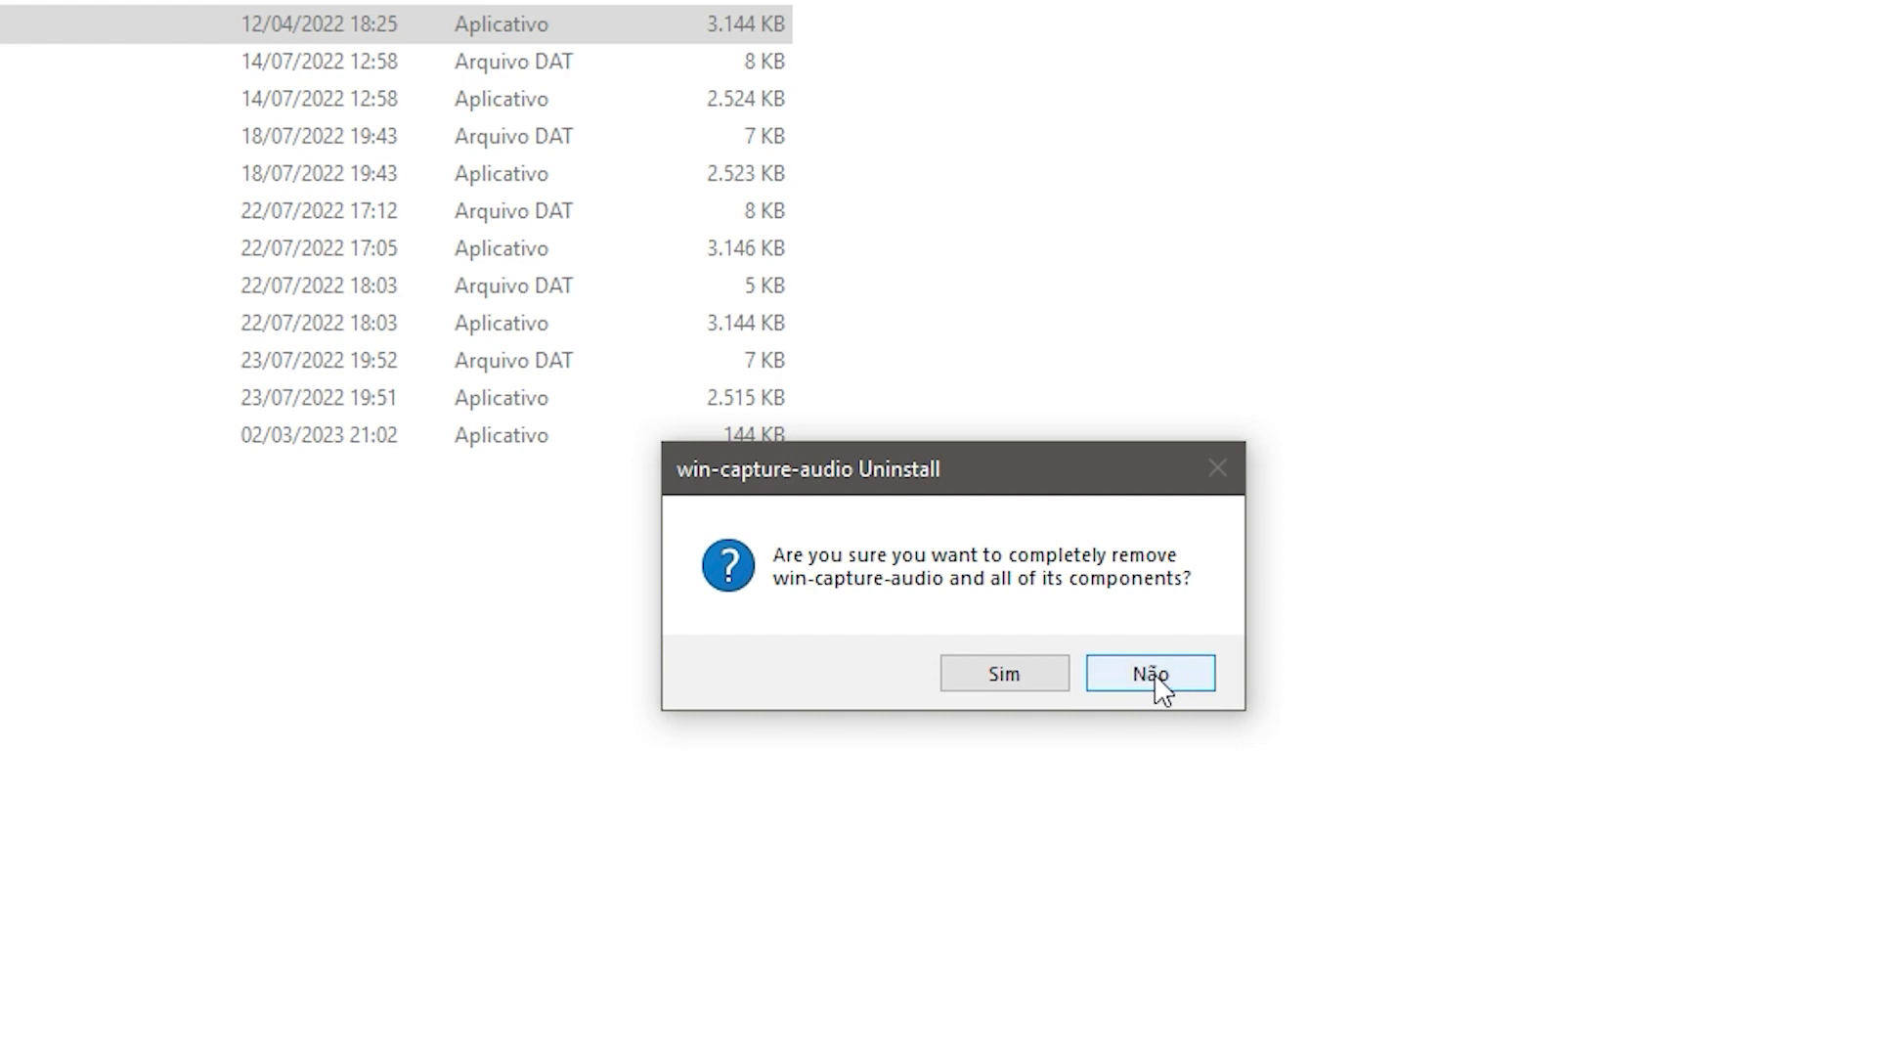
pyautogui.click(1195, 684)
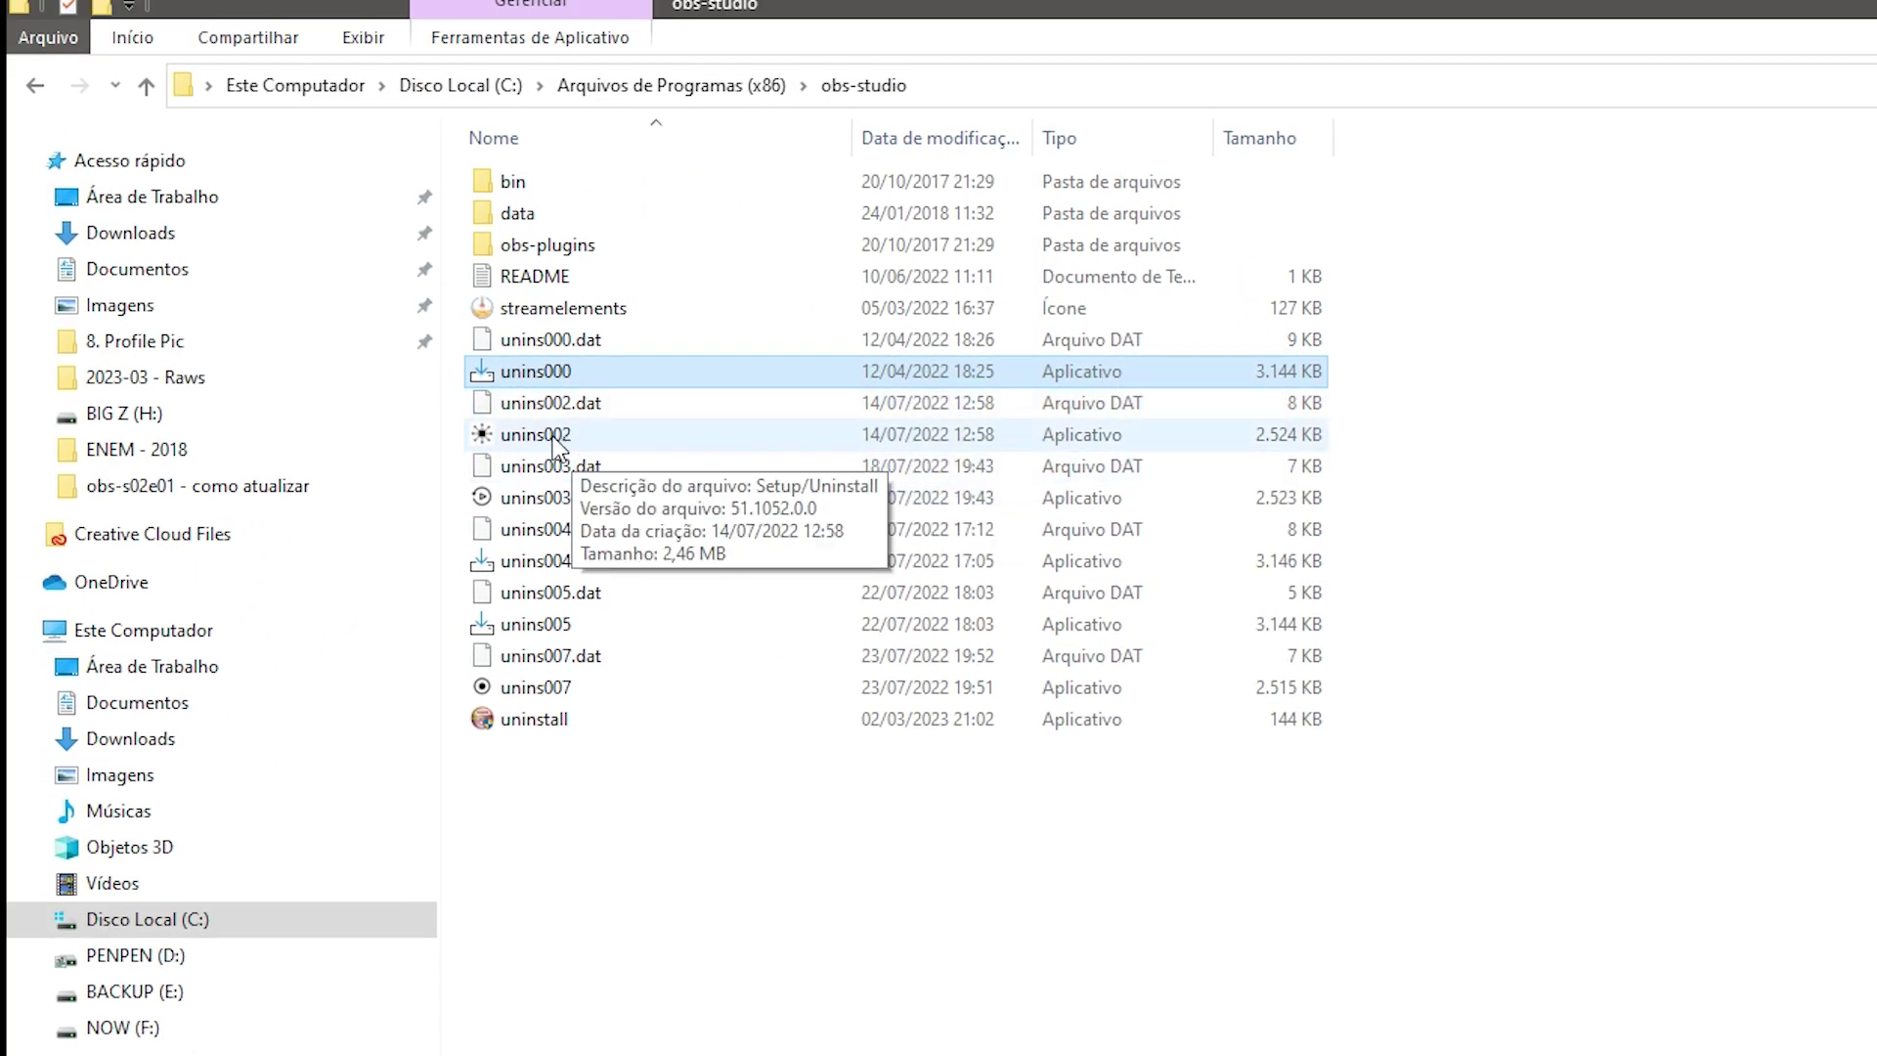
# Uninstall the tuna plugin with unins004, checking it against the list of failed plugins, and dismiss the plugin loading error in OBS
pyautogui.doubleClick(539, 436)
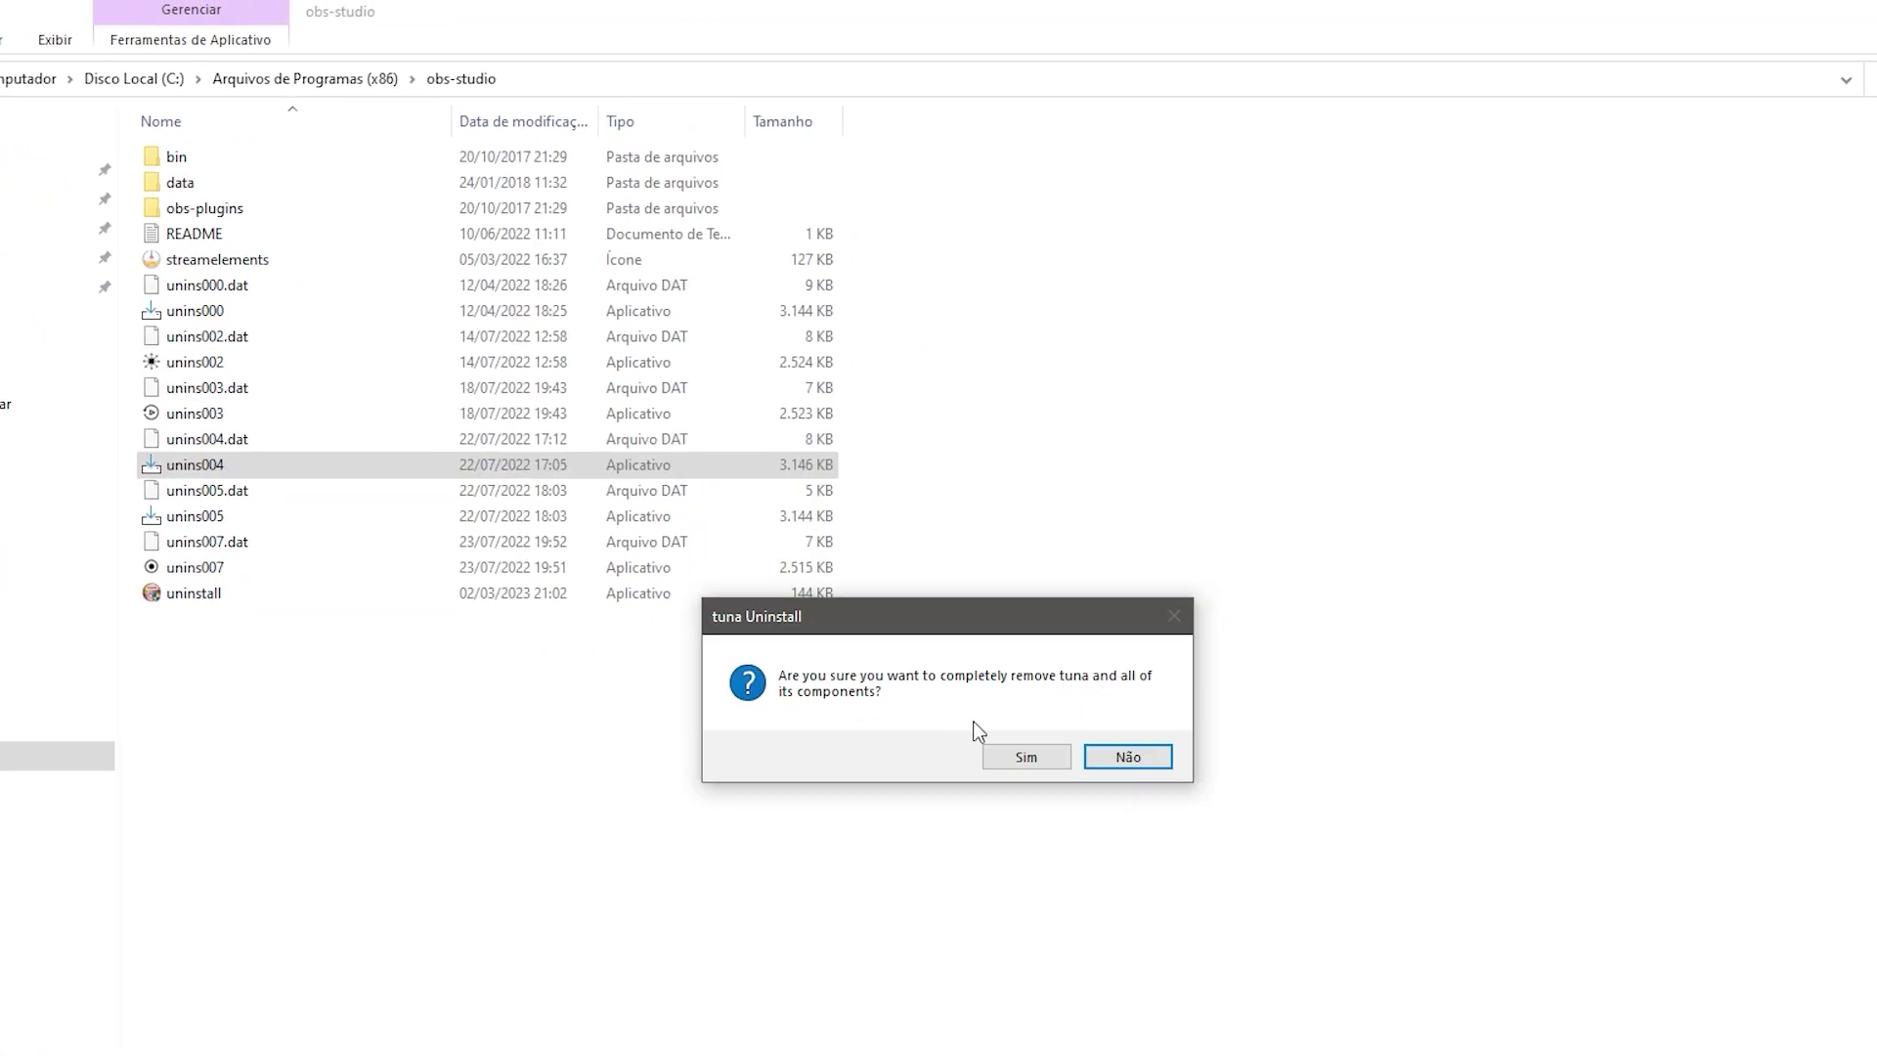
pyautogui.hotkey('alt', 'Tab')
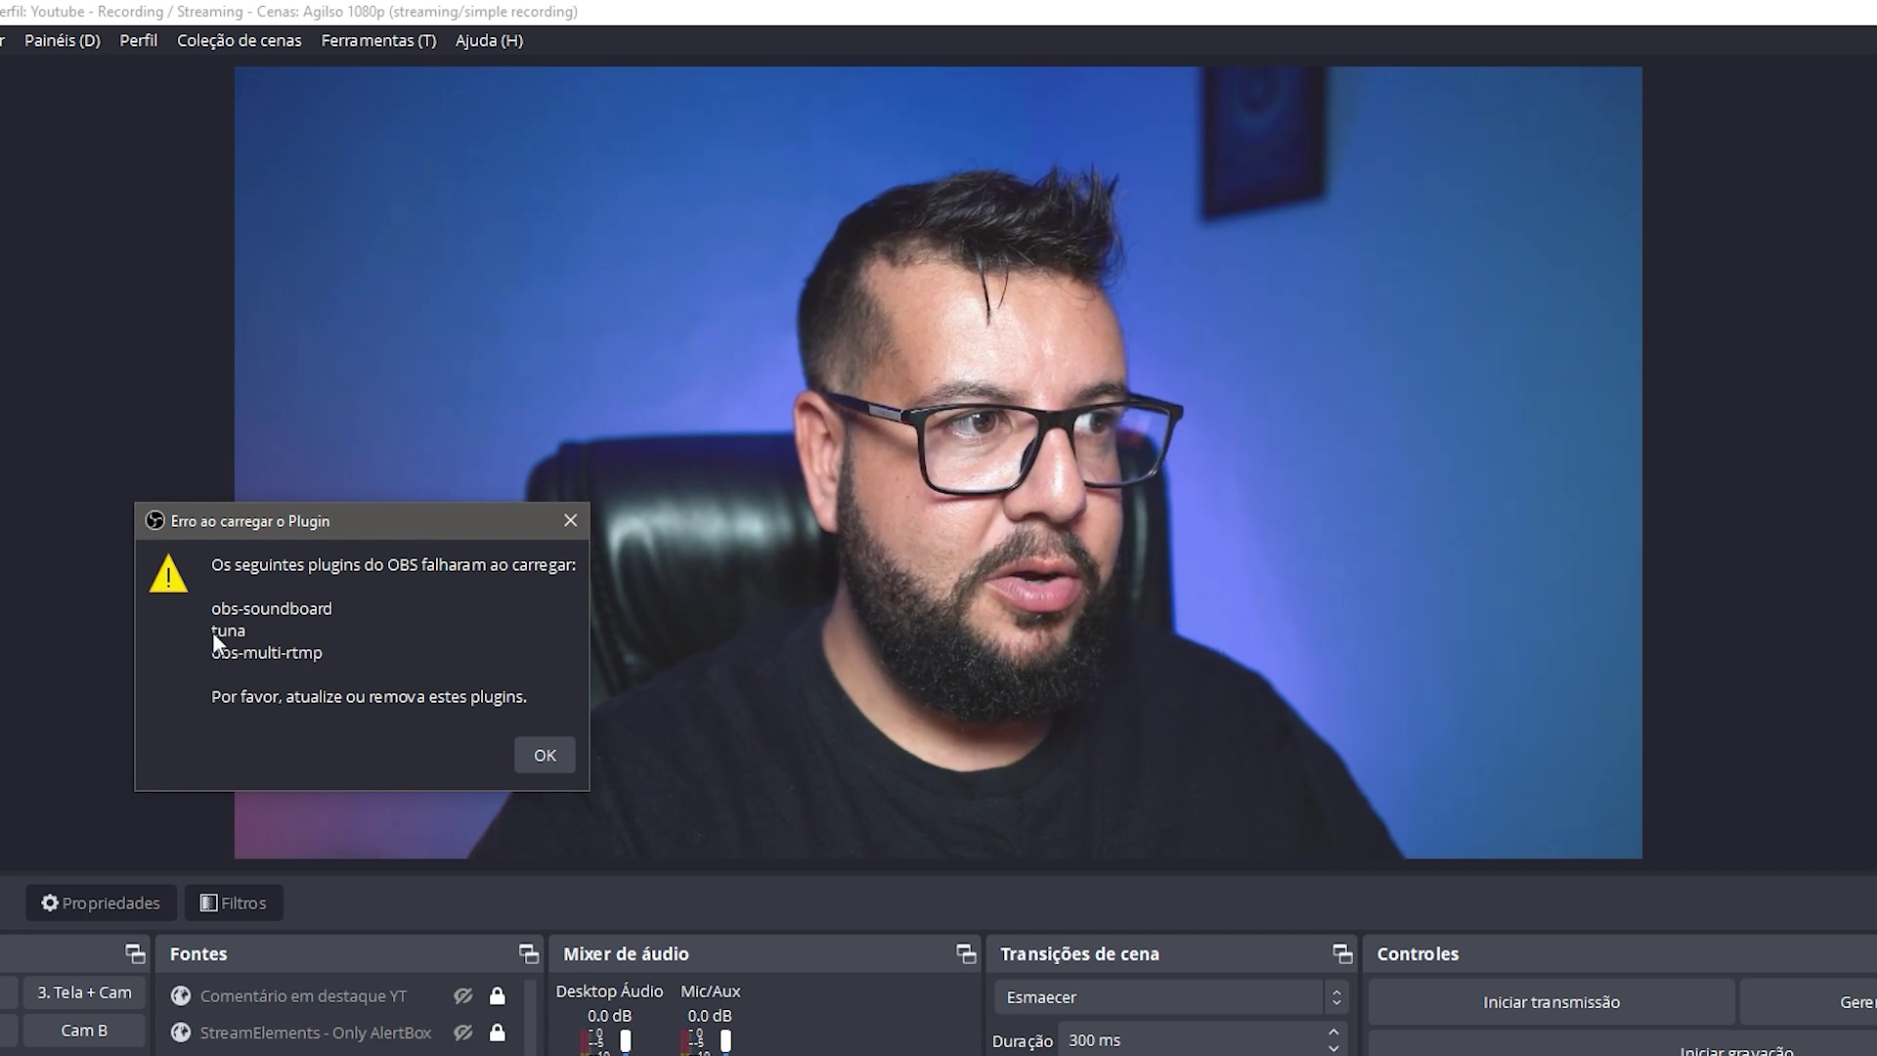
pyautogui.hotkey('alt', 'Tab')
pyautogui.click(1013, 757)
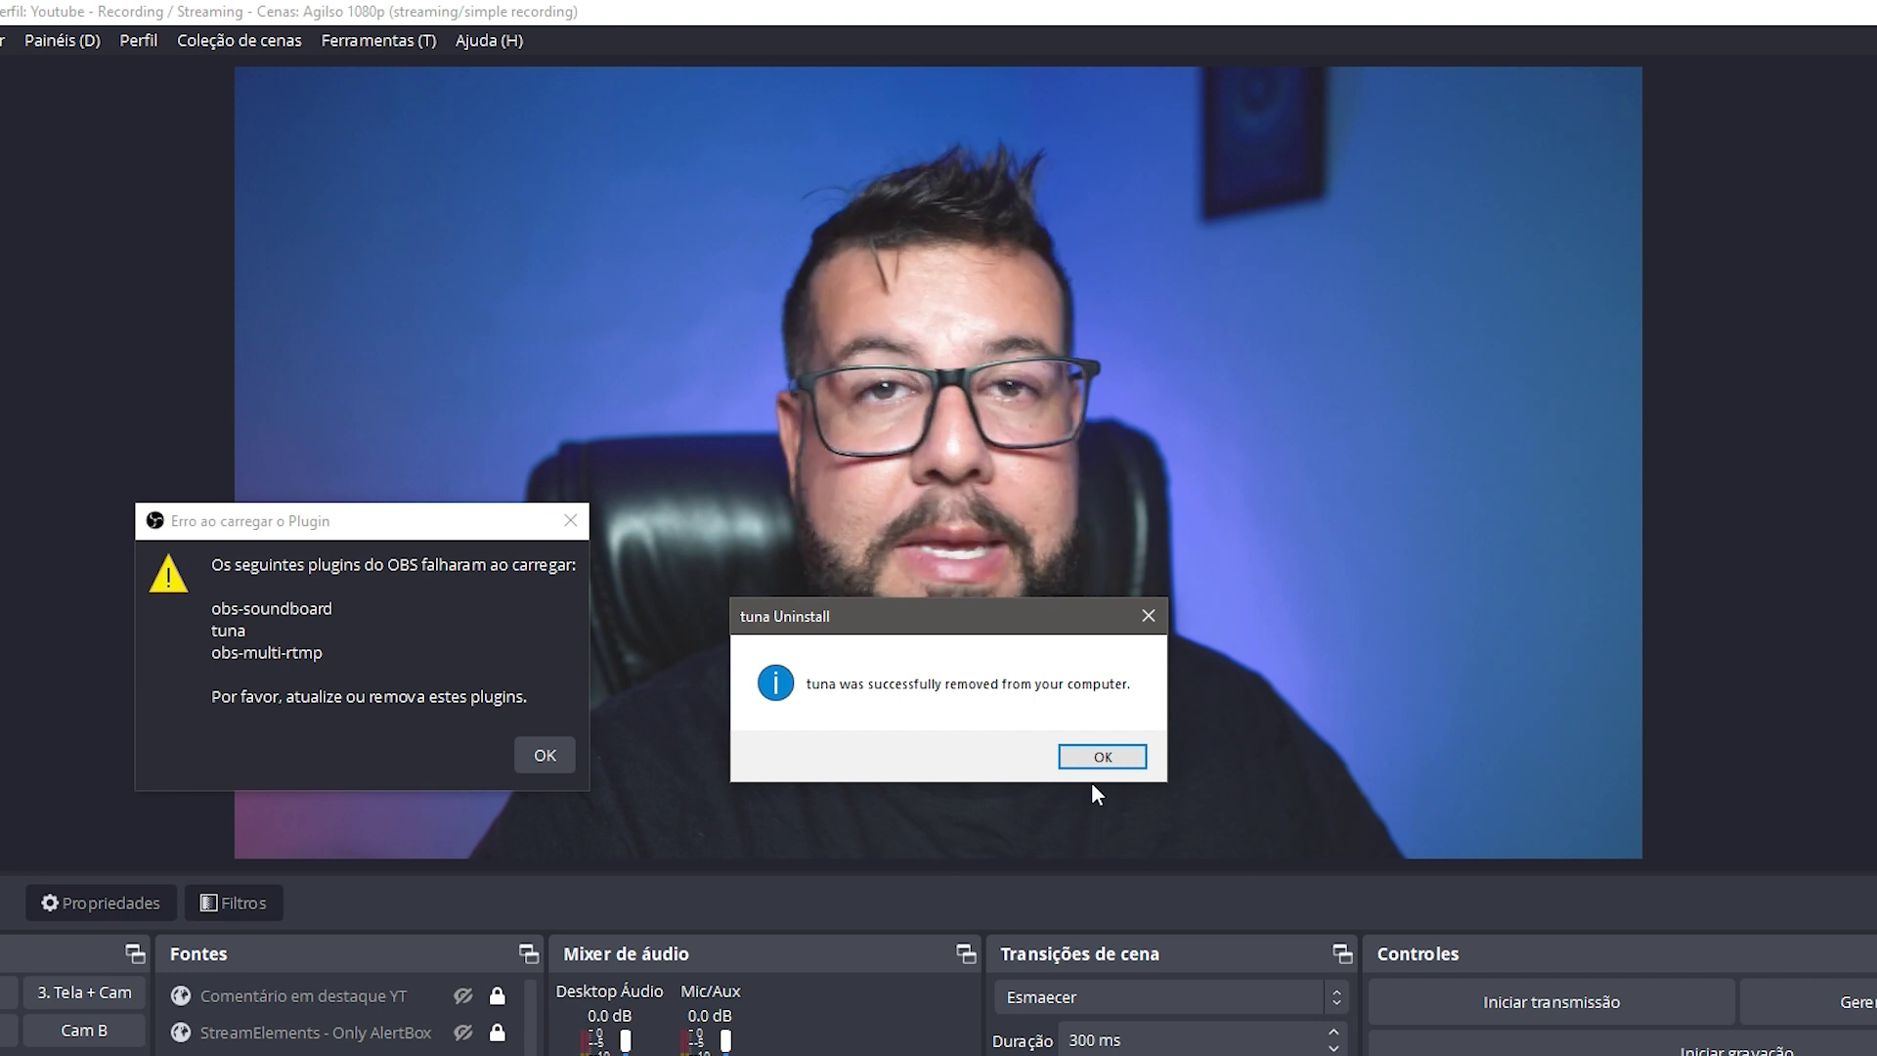
pyautogui.click(1102, 756)
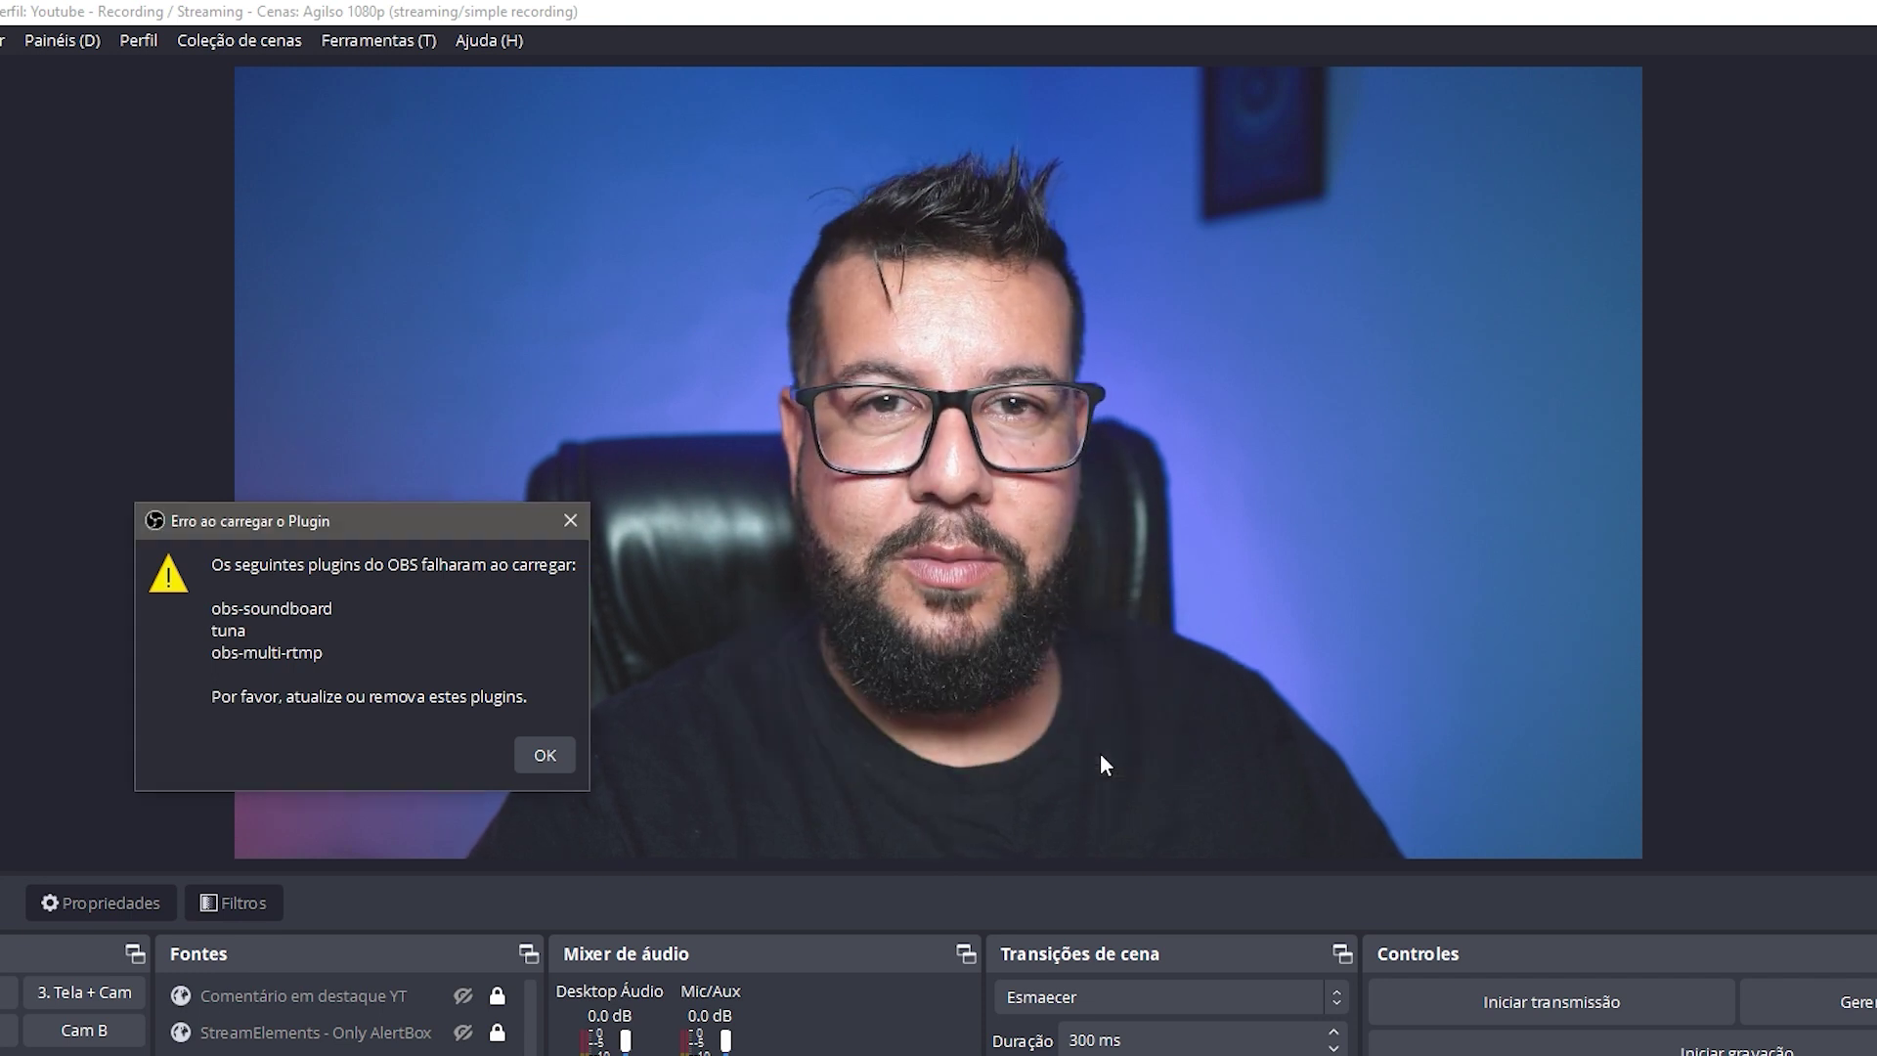
pyautogui.hotkey('alt', 'Tab')
pyautogui.hotkey('alt', 'Tab')
pyautogui.hotkey('alt', 'Tab')
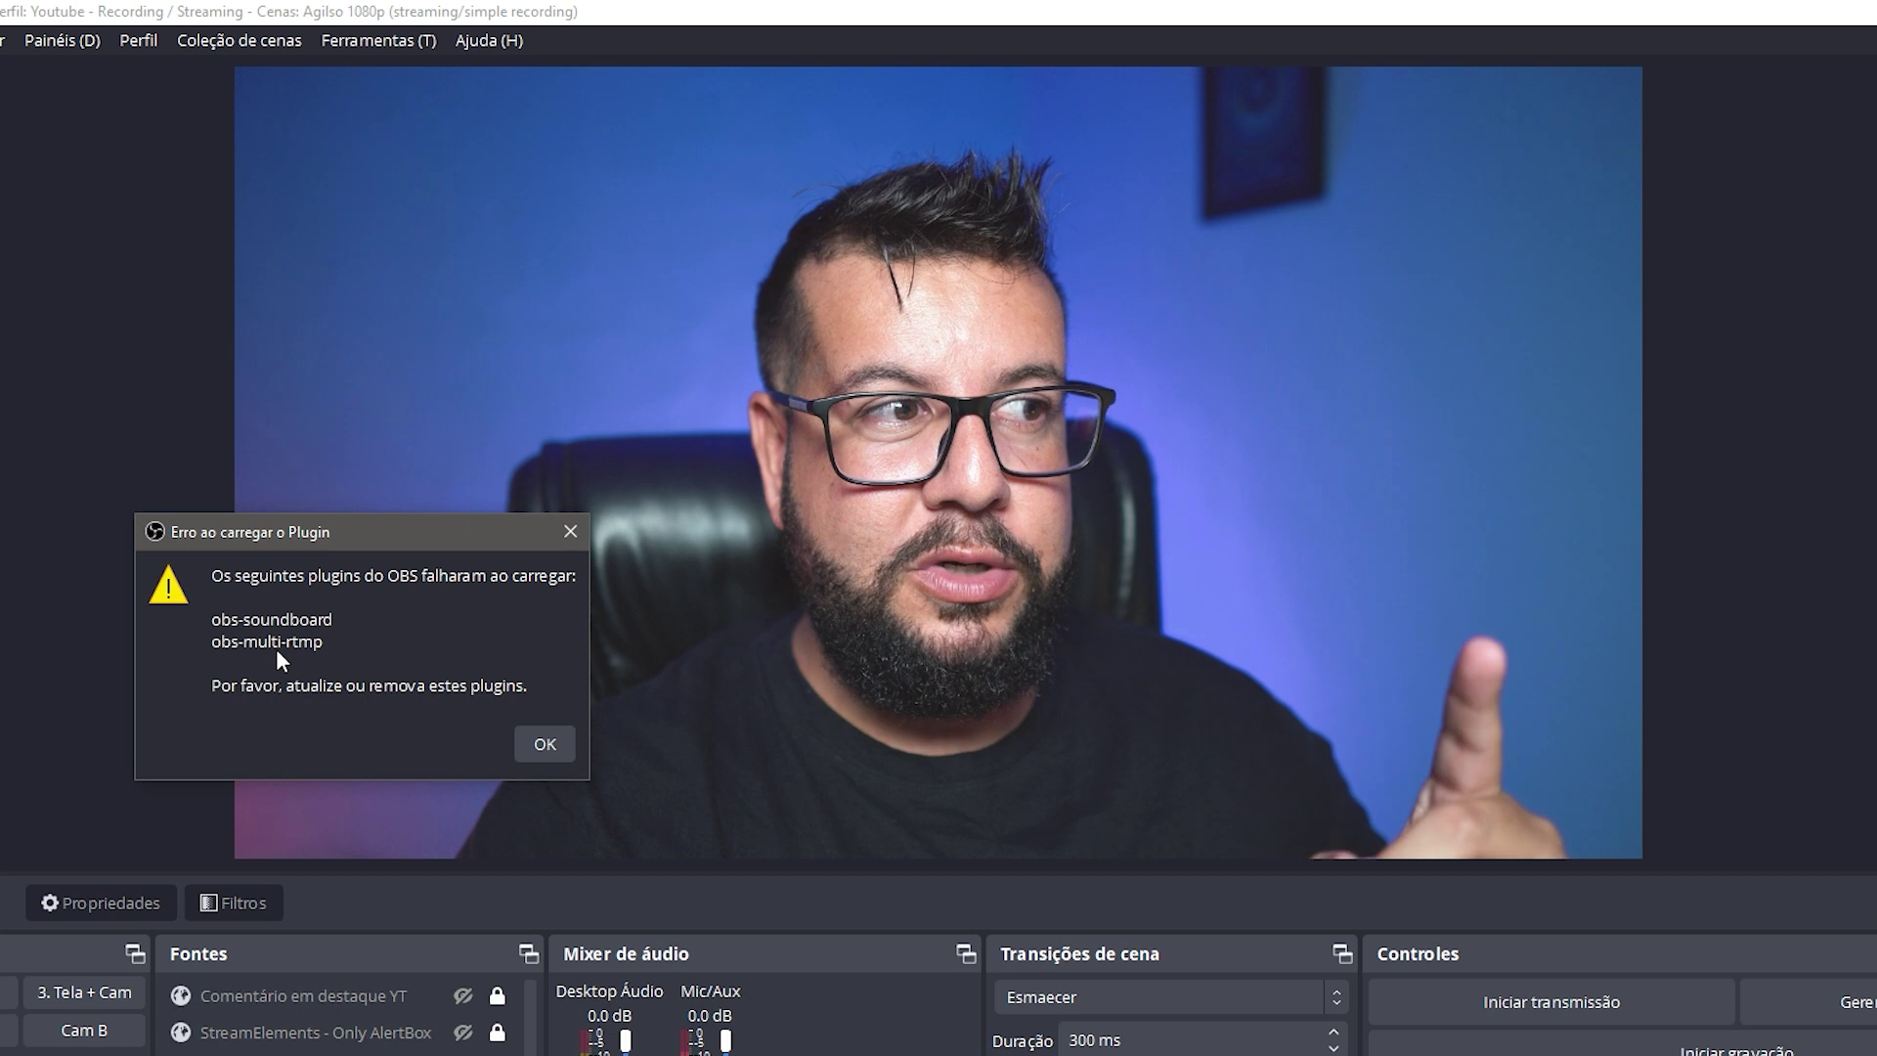
pyautogui.click(544, 747)
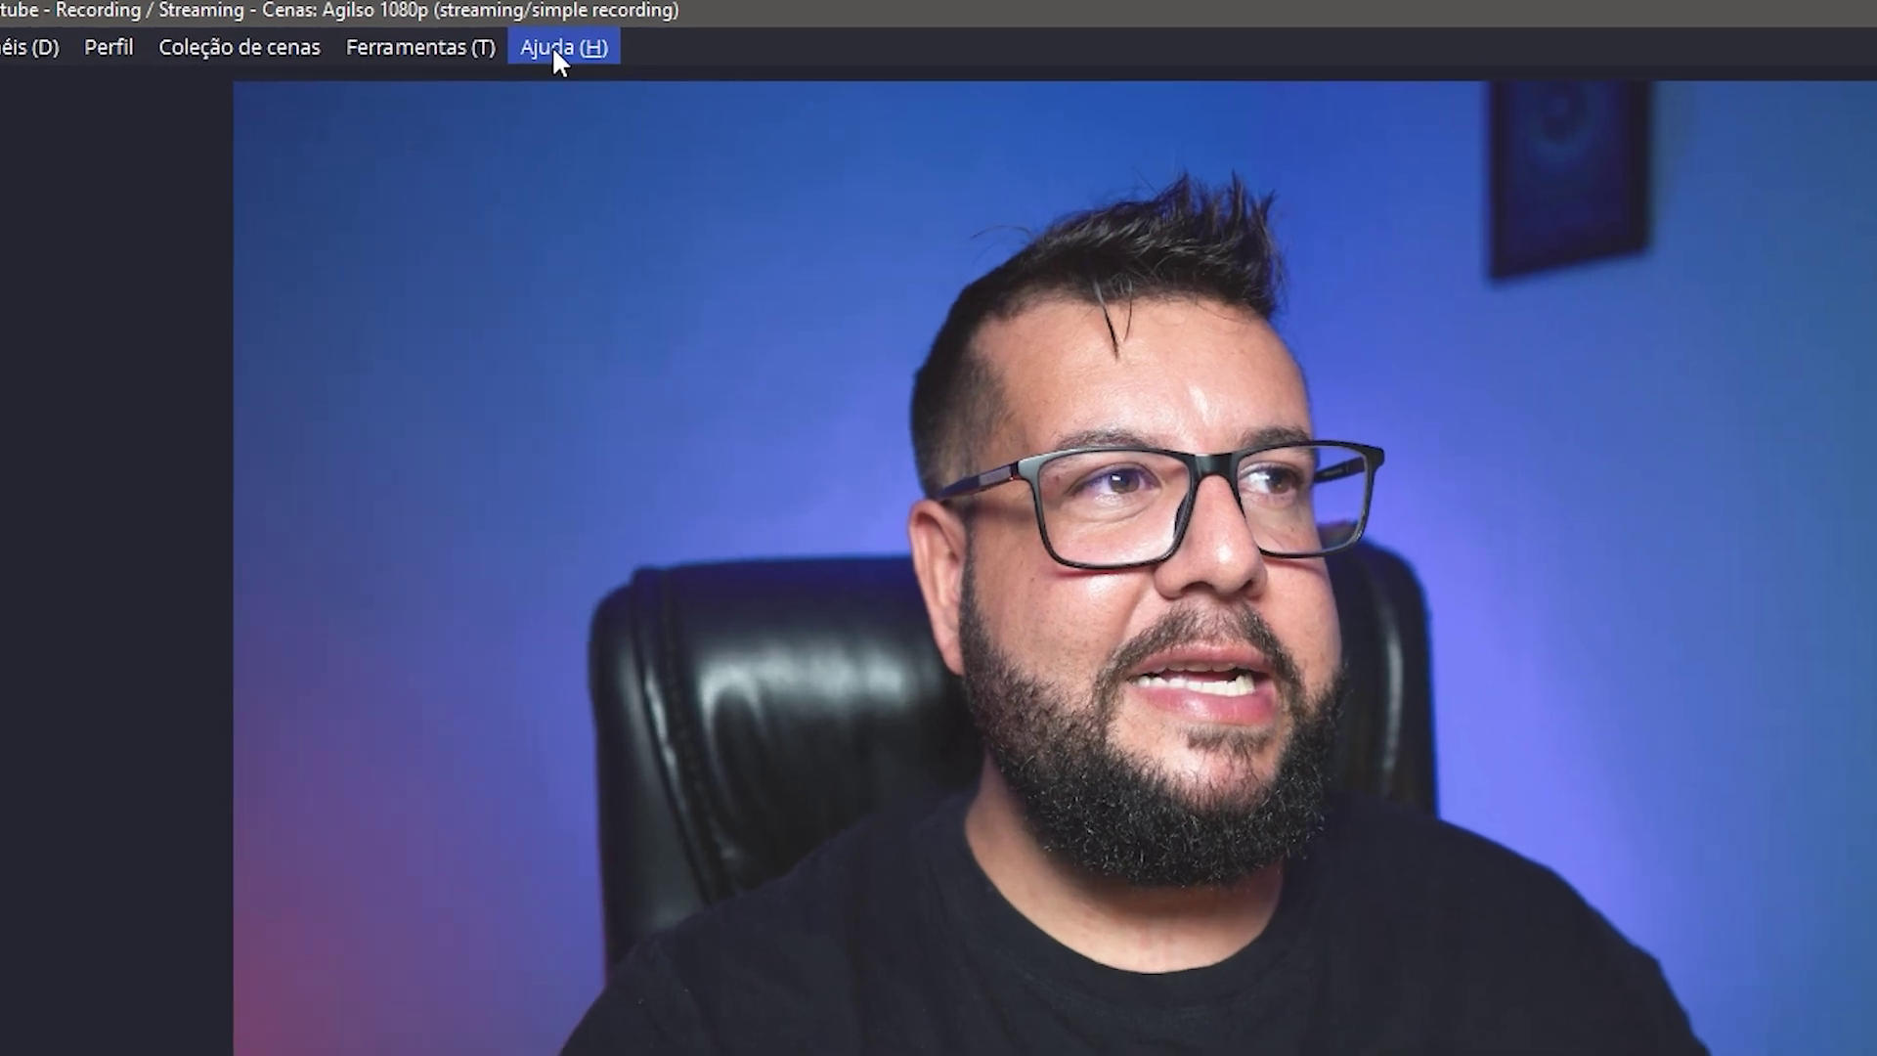
pyautogui.click(485, 43)
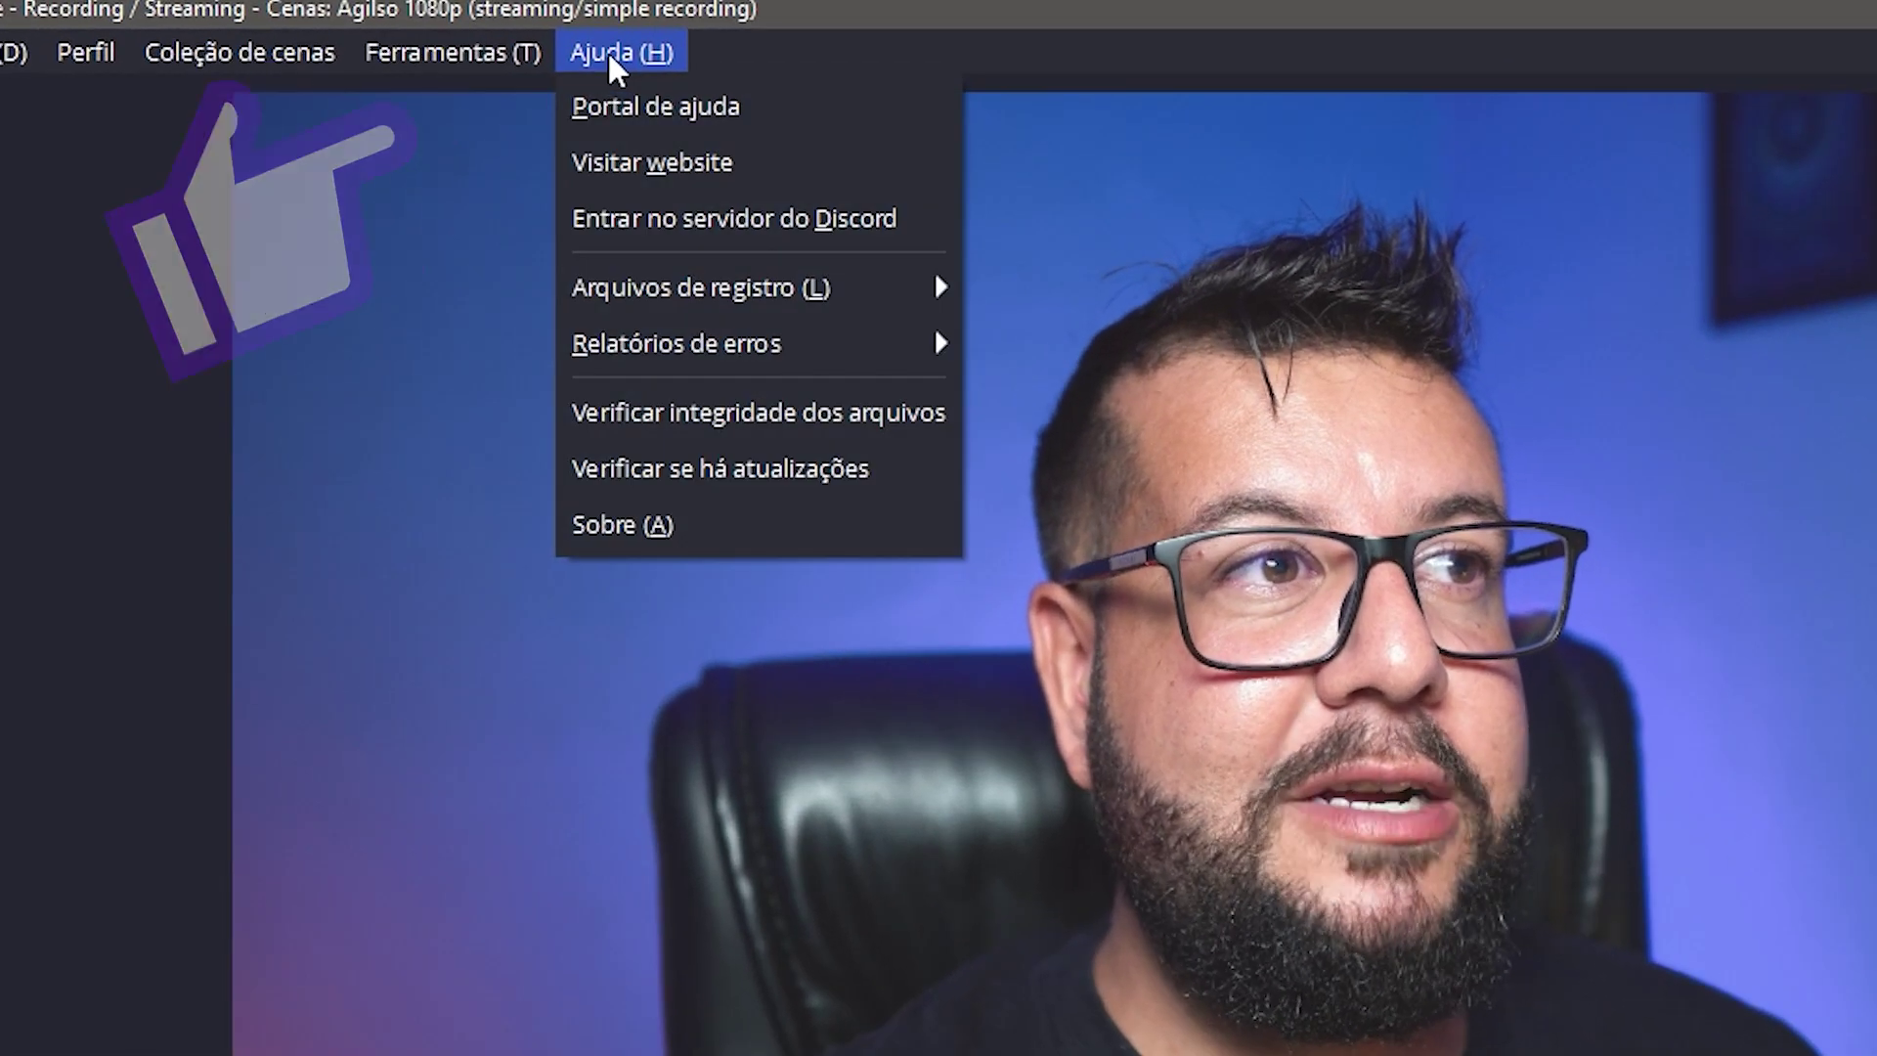
pyautogui.moveTo(604, 302)
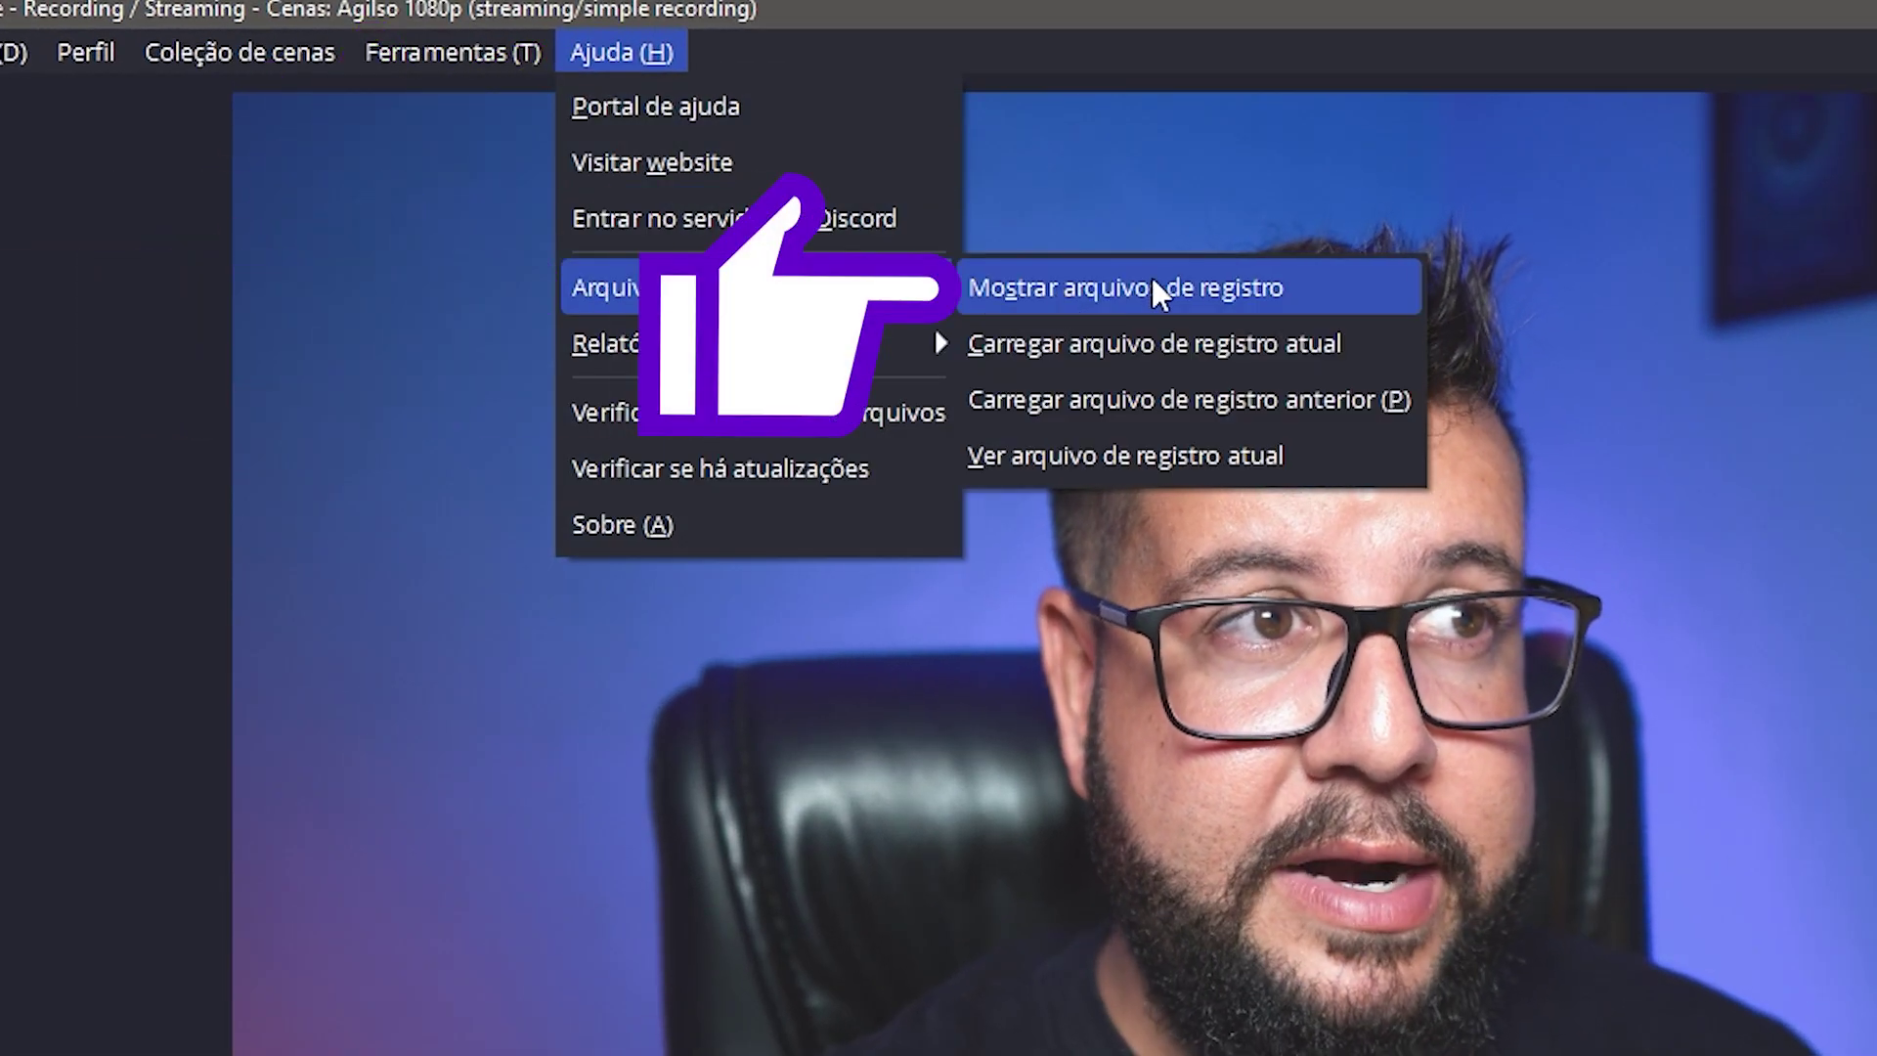
pyautogui.click(1228, 289)
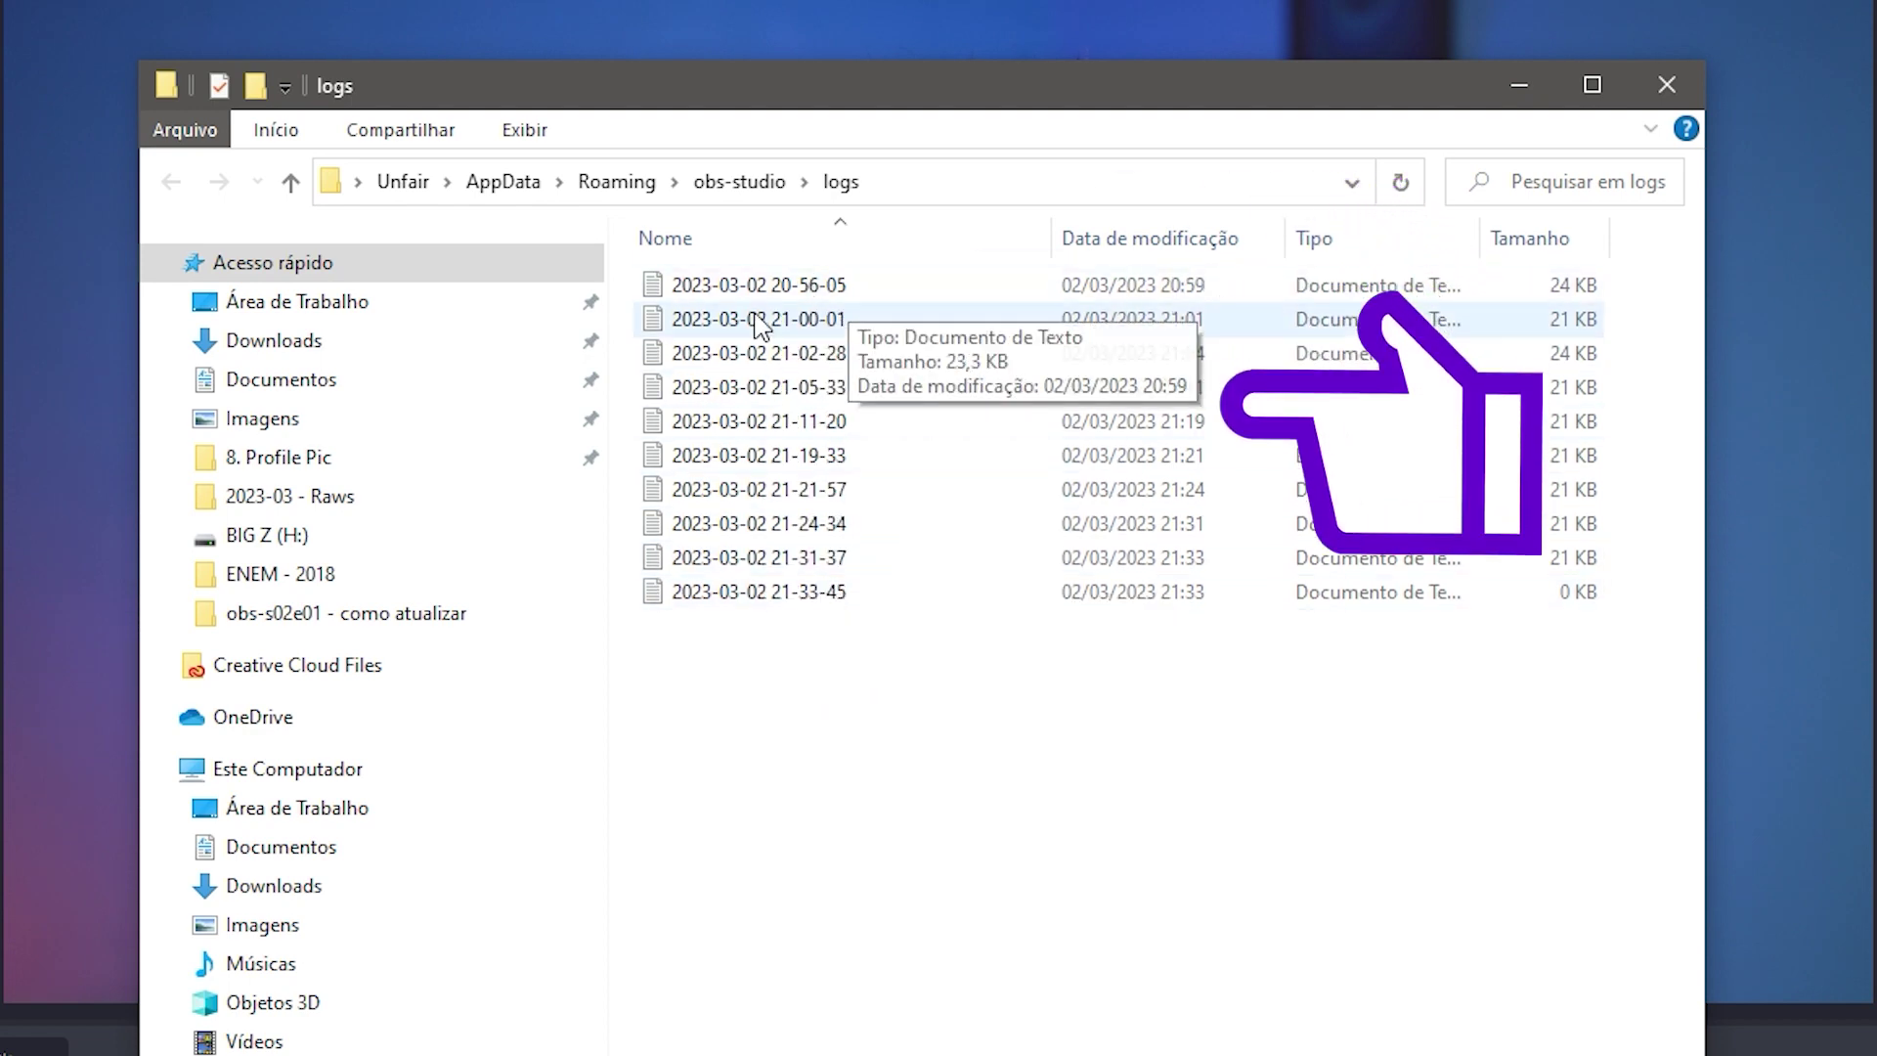
pyautogui.doubleClick(768, 597)
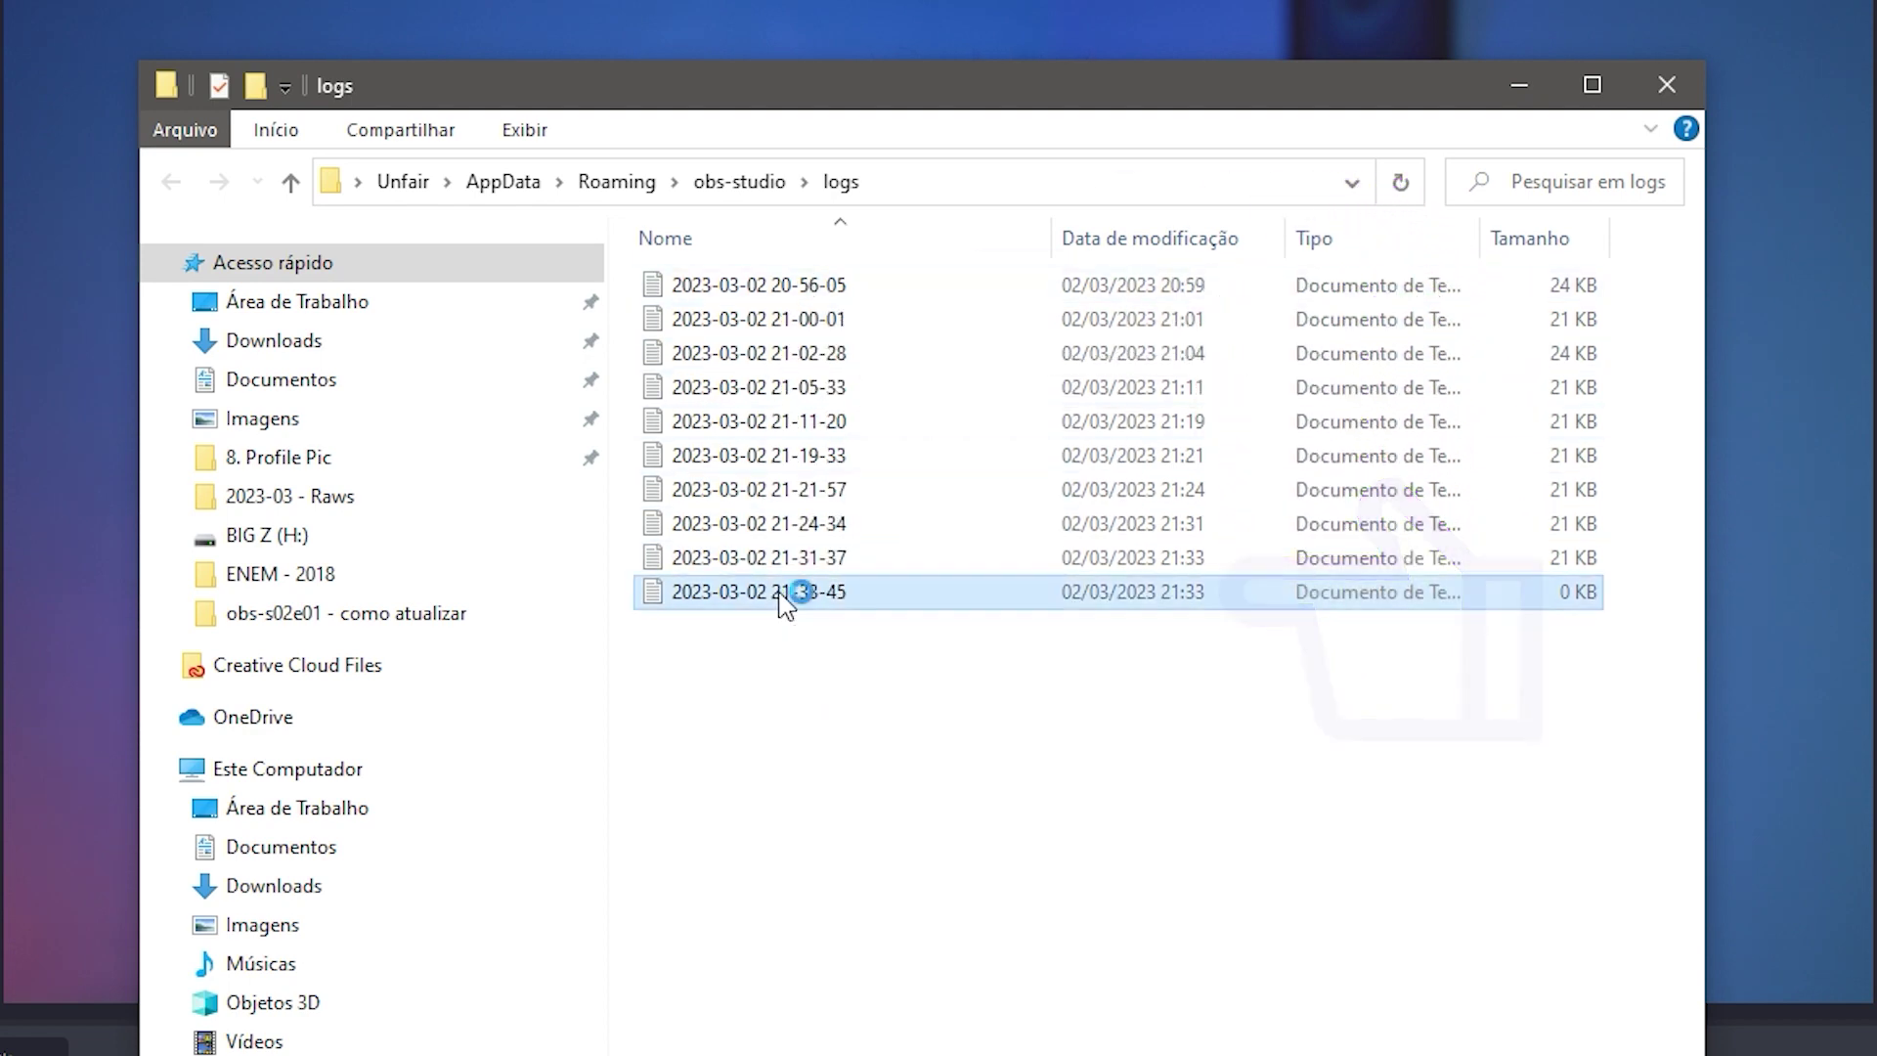
# Search the log downward for "soundboard" and select the file name obs-soundboard.dll in the skipped module line
pyautogui.scroll(-2, 810, 301)
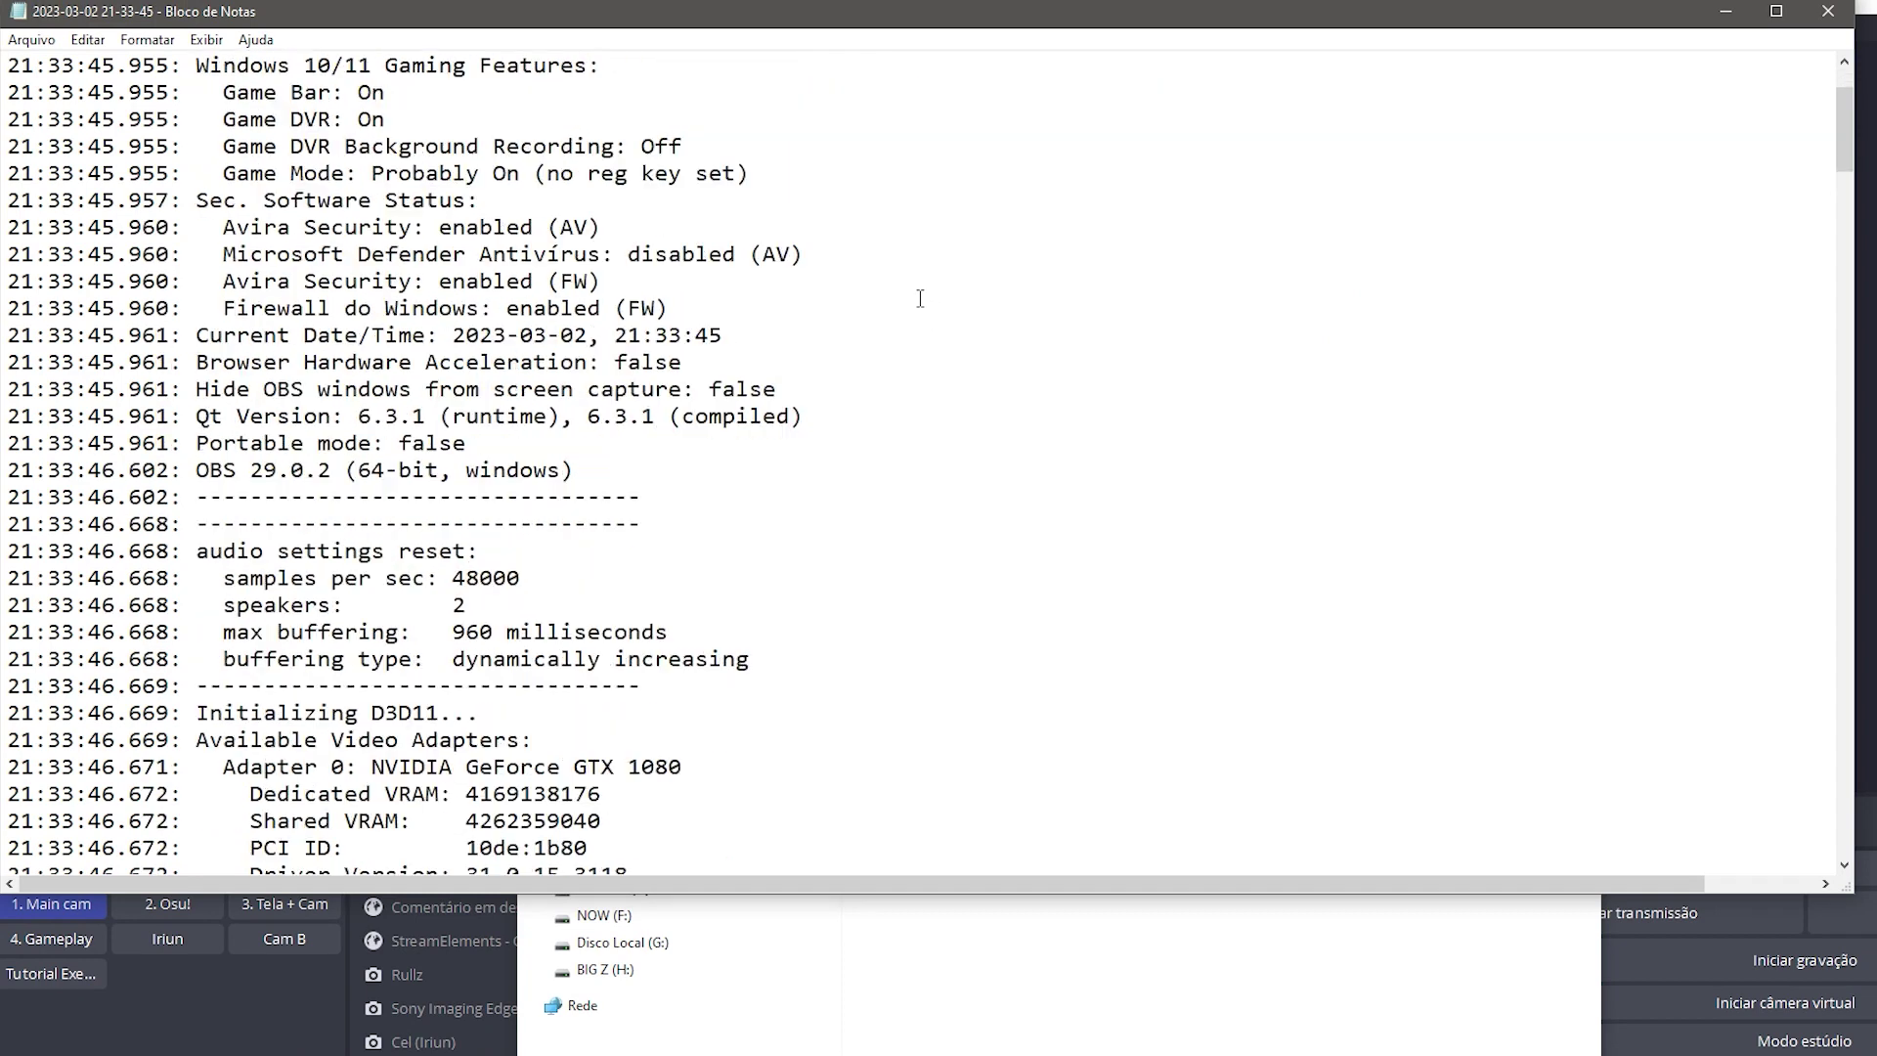
pyautogui.scroll(-7, 899, 290)
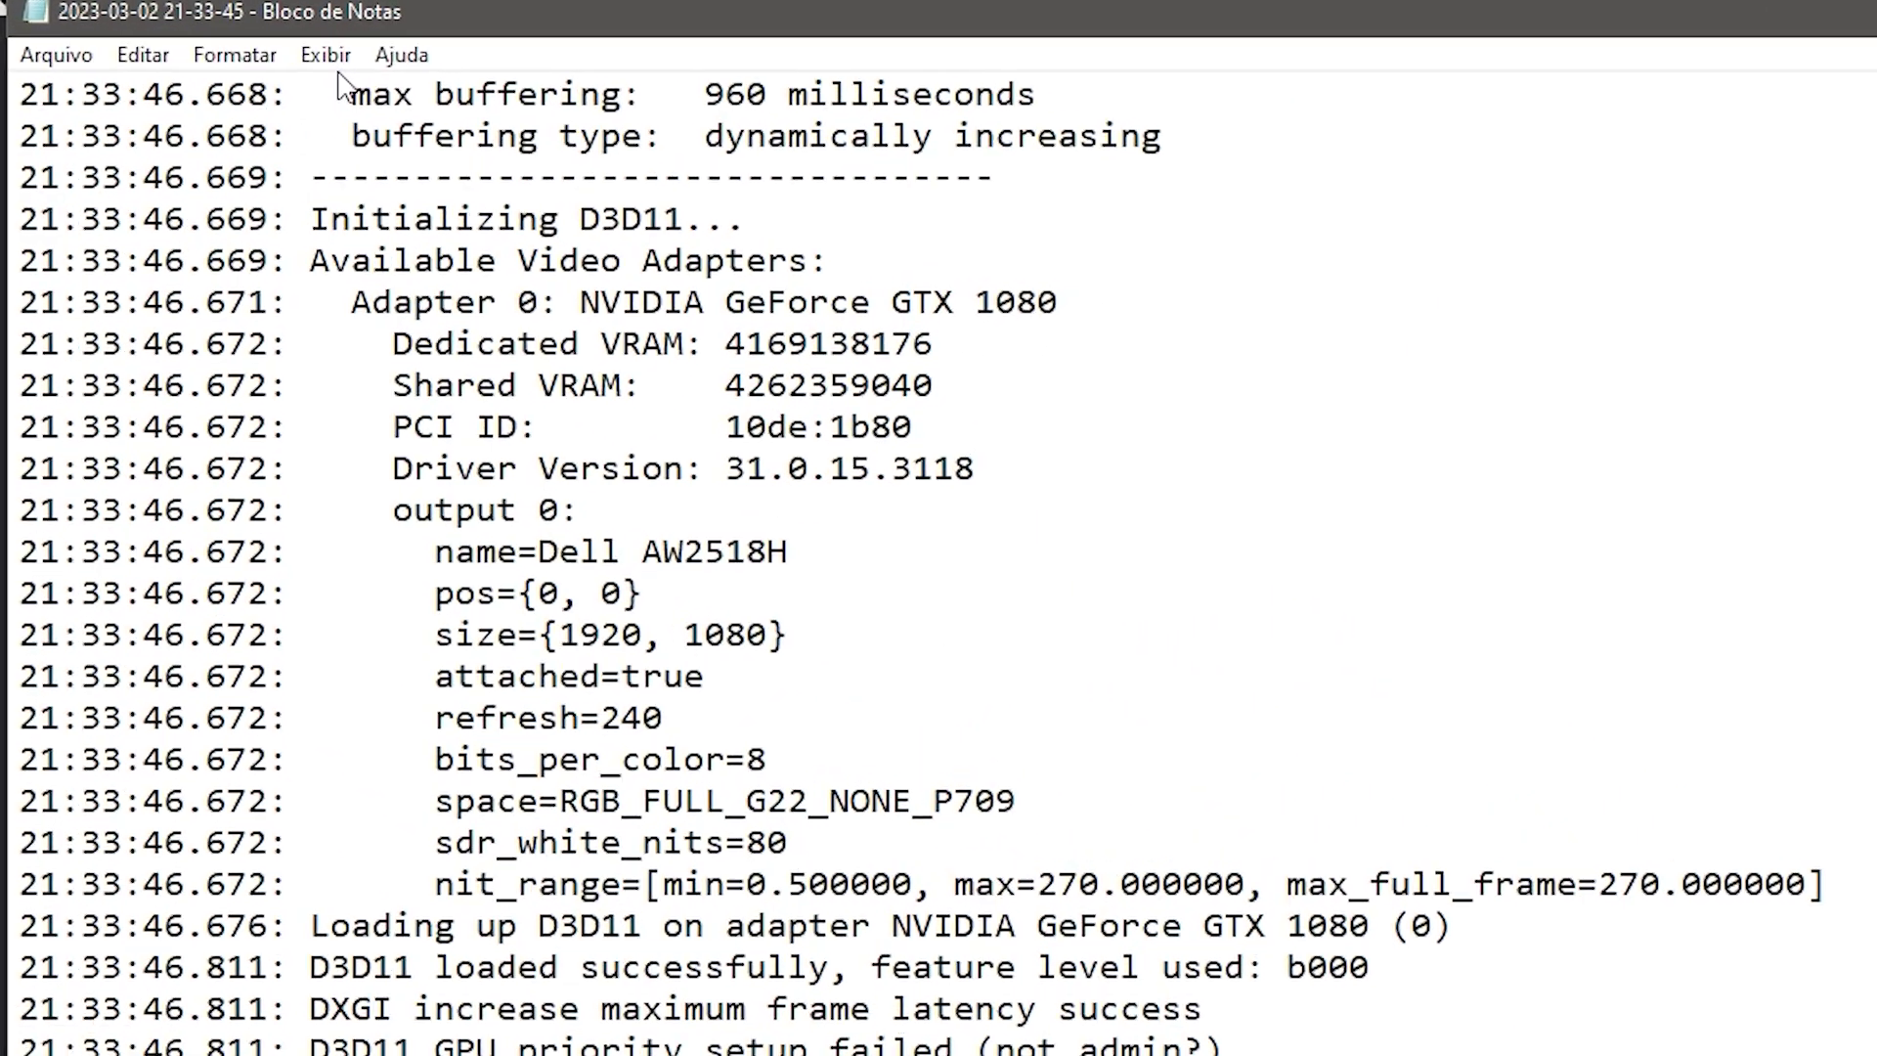
pyautogui.click(138, 61)
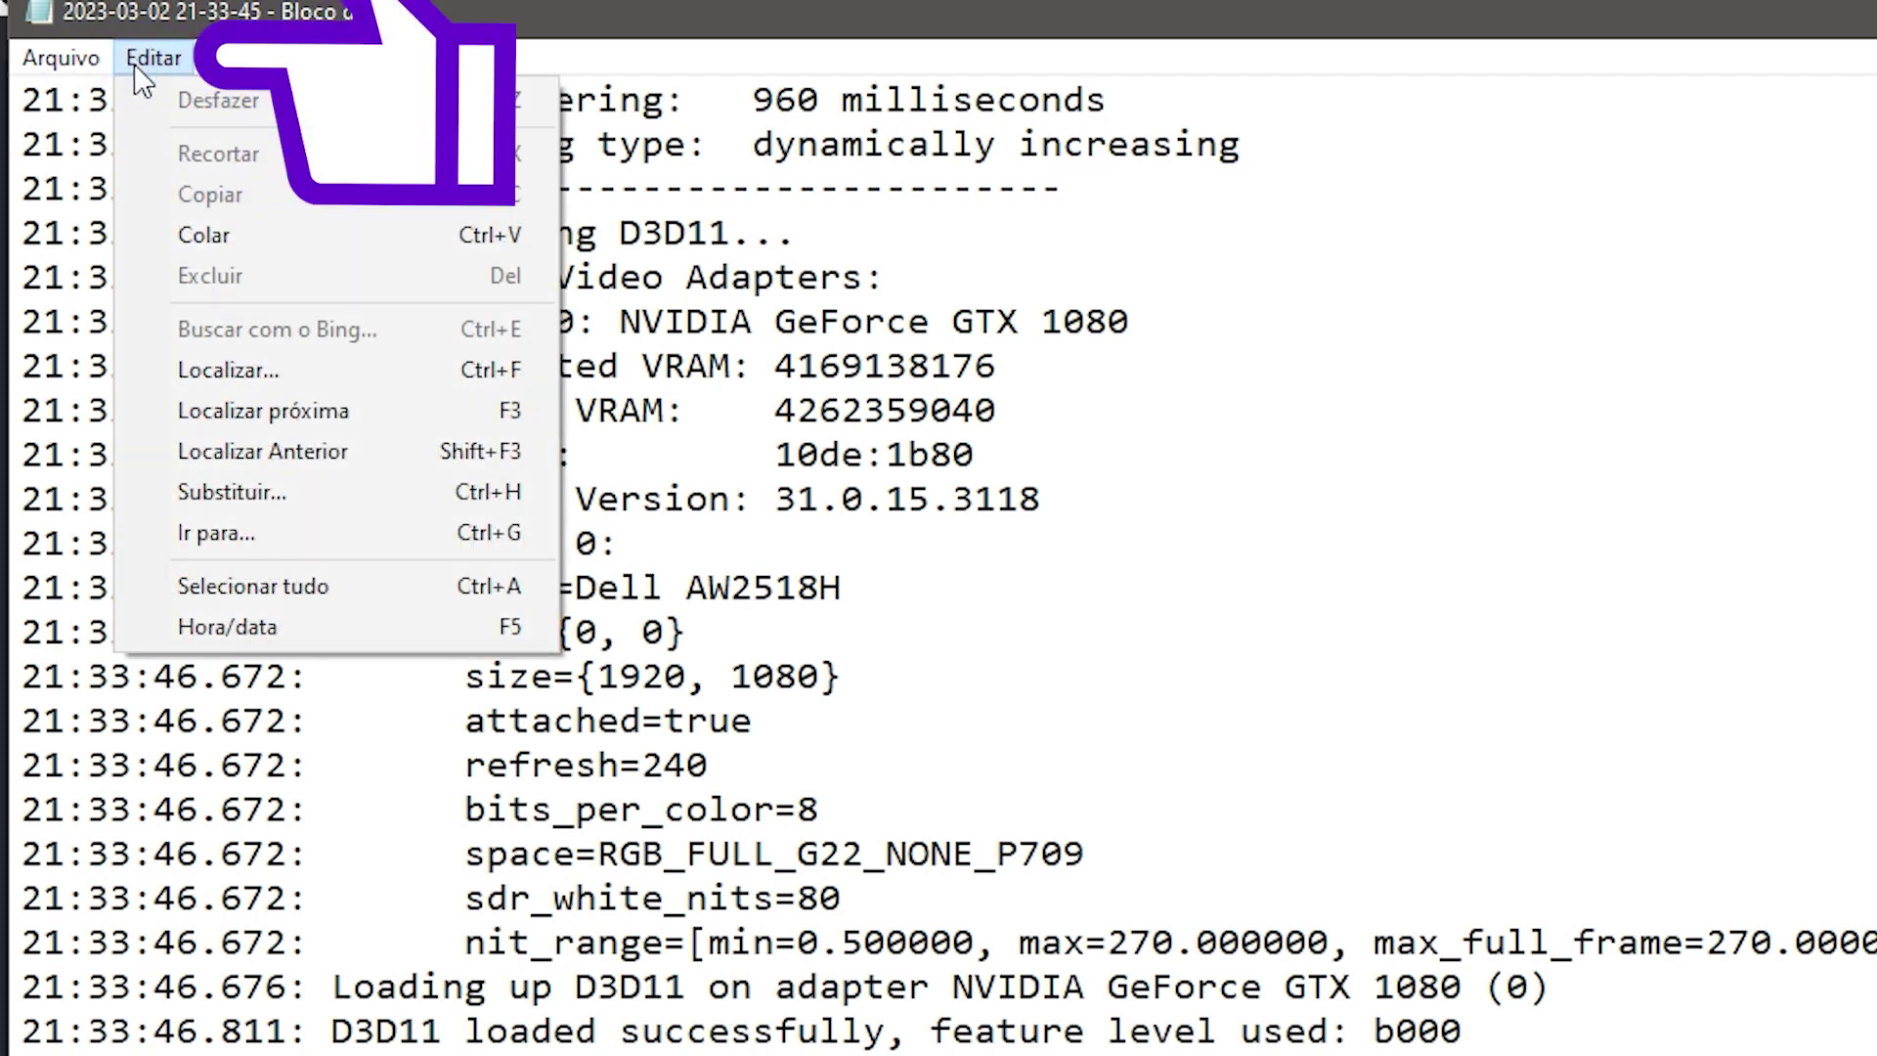
pyautogui.click(279, 371)
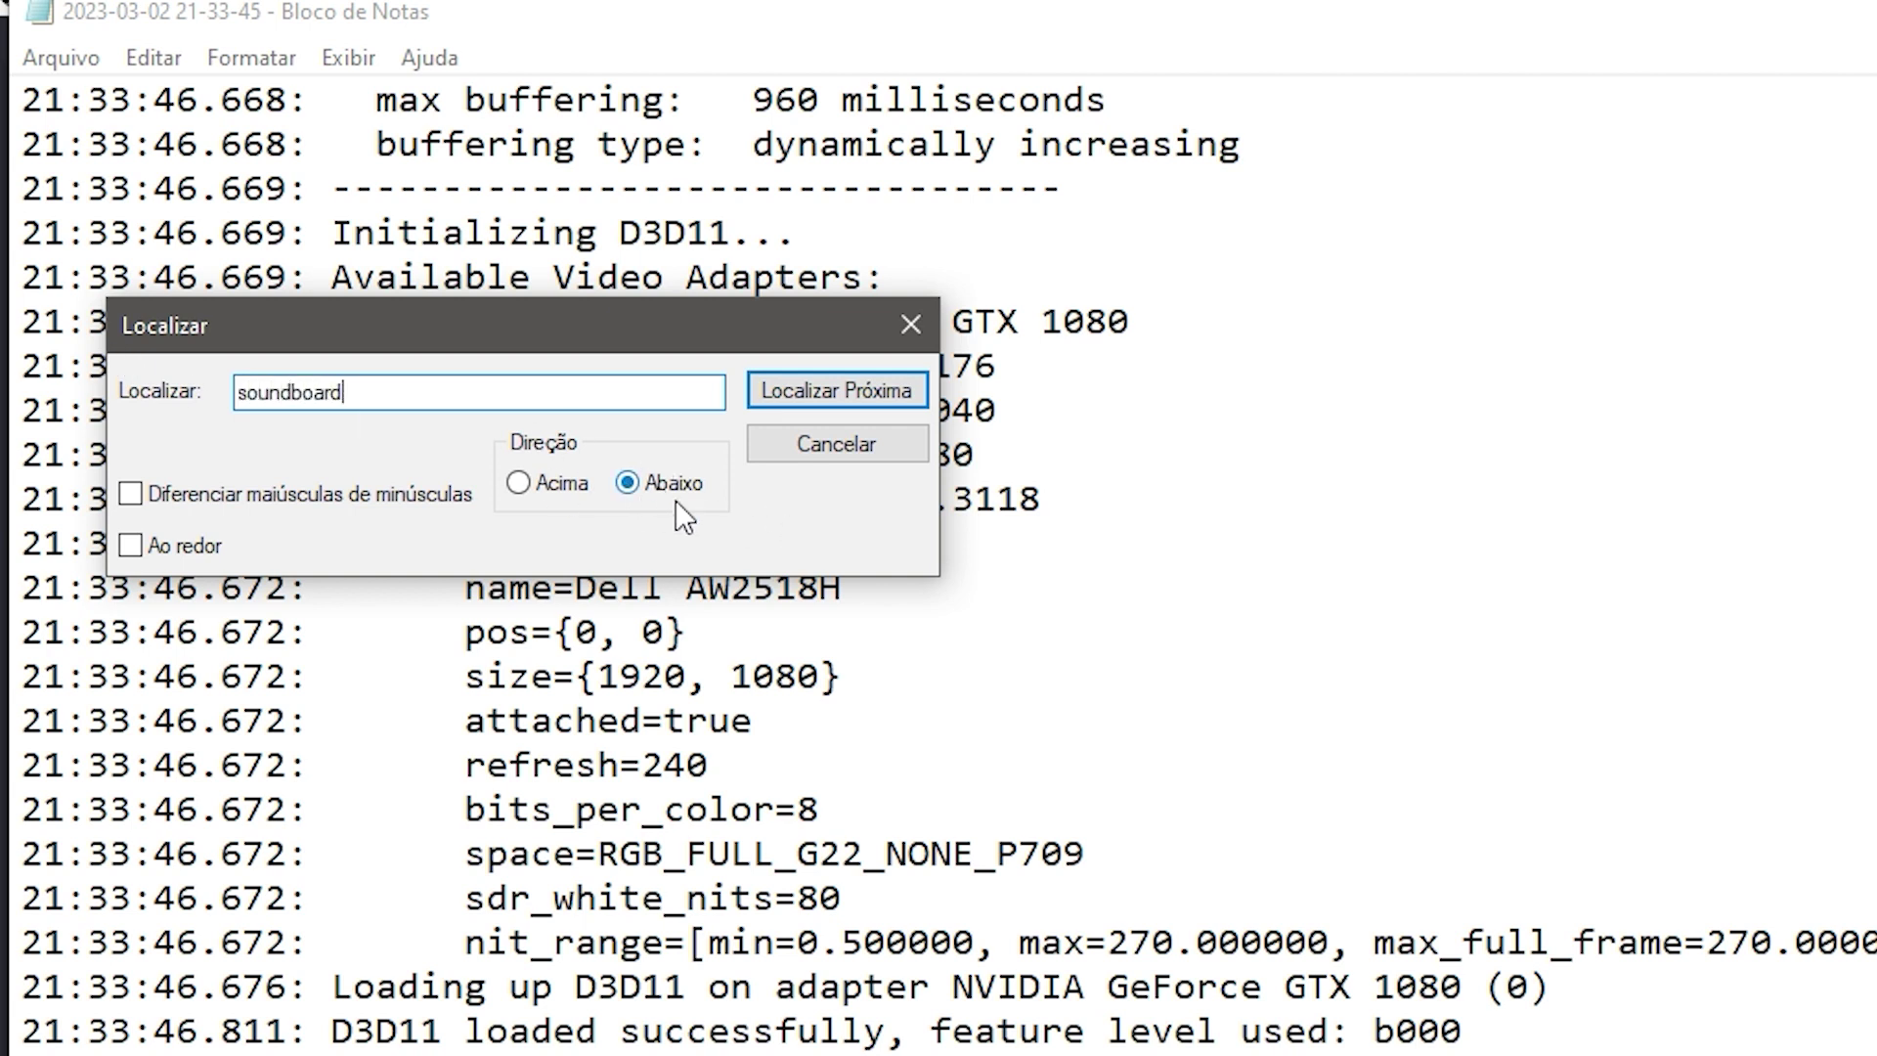
pyautogui.click(831, 389)
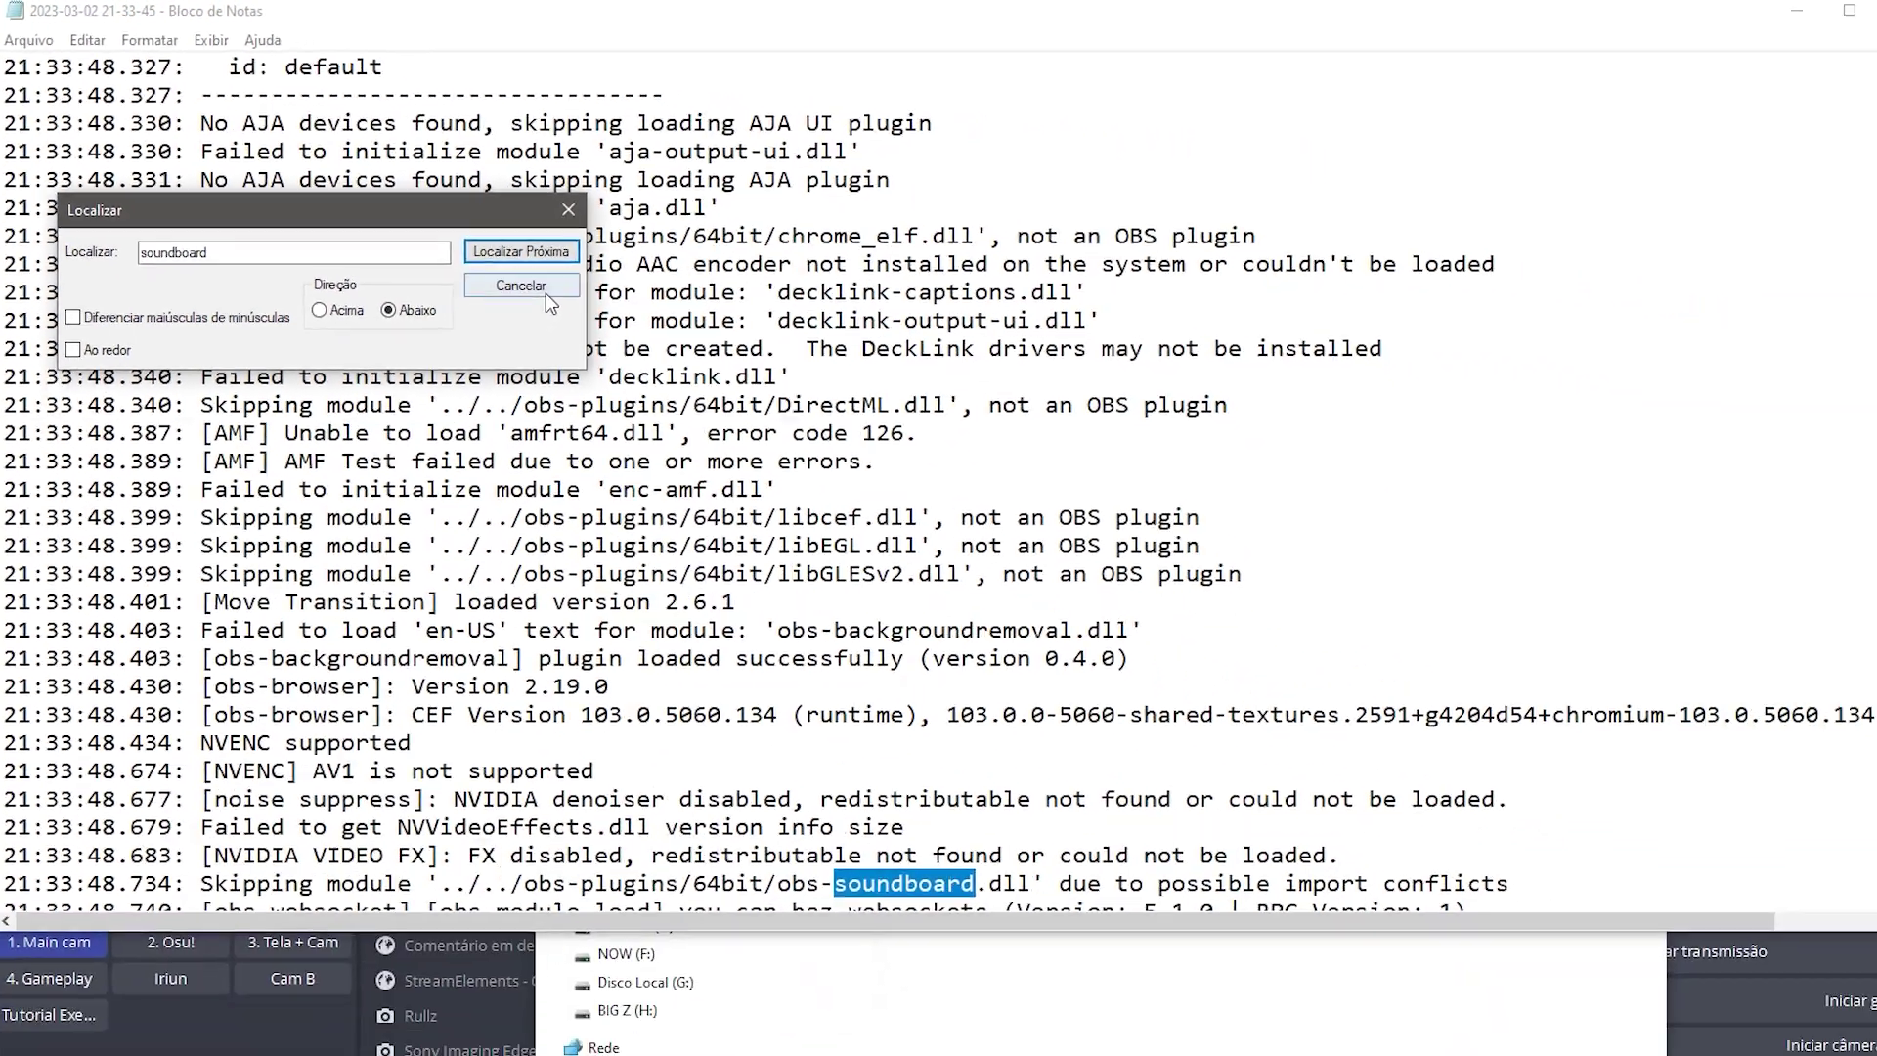
pyautogui.click(543, 289)
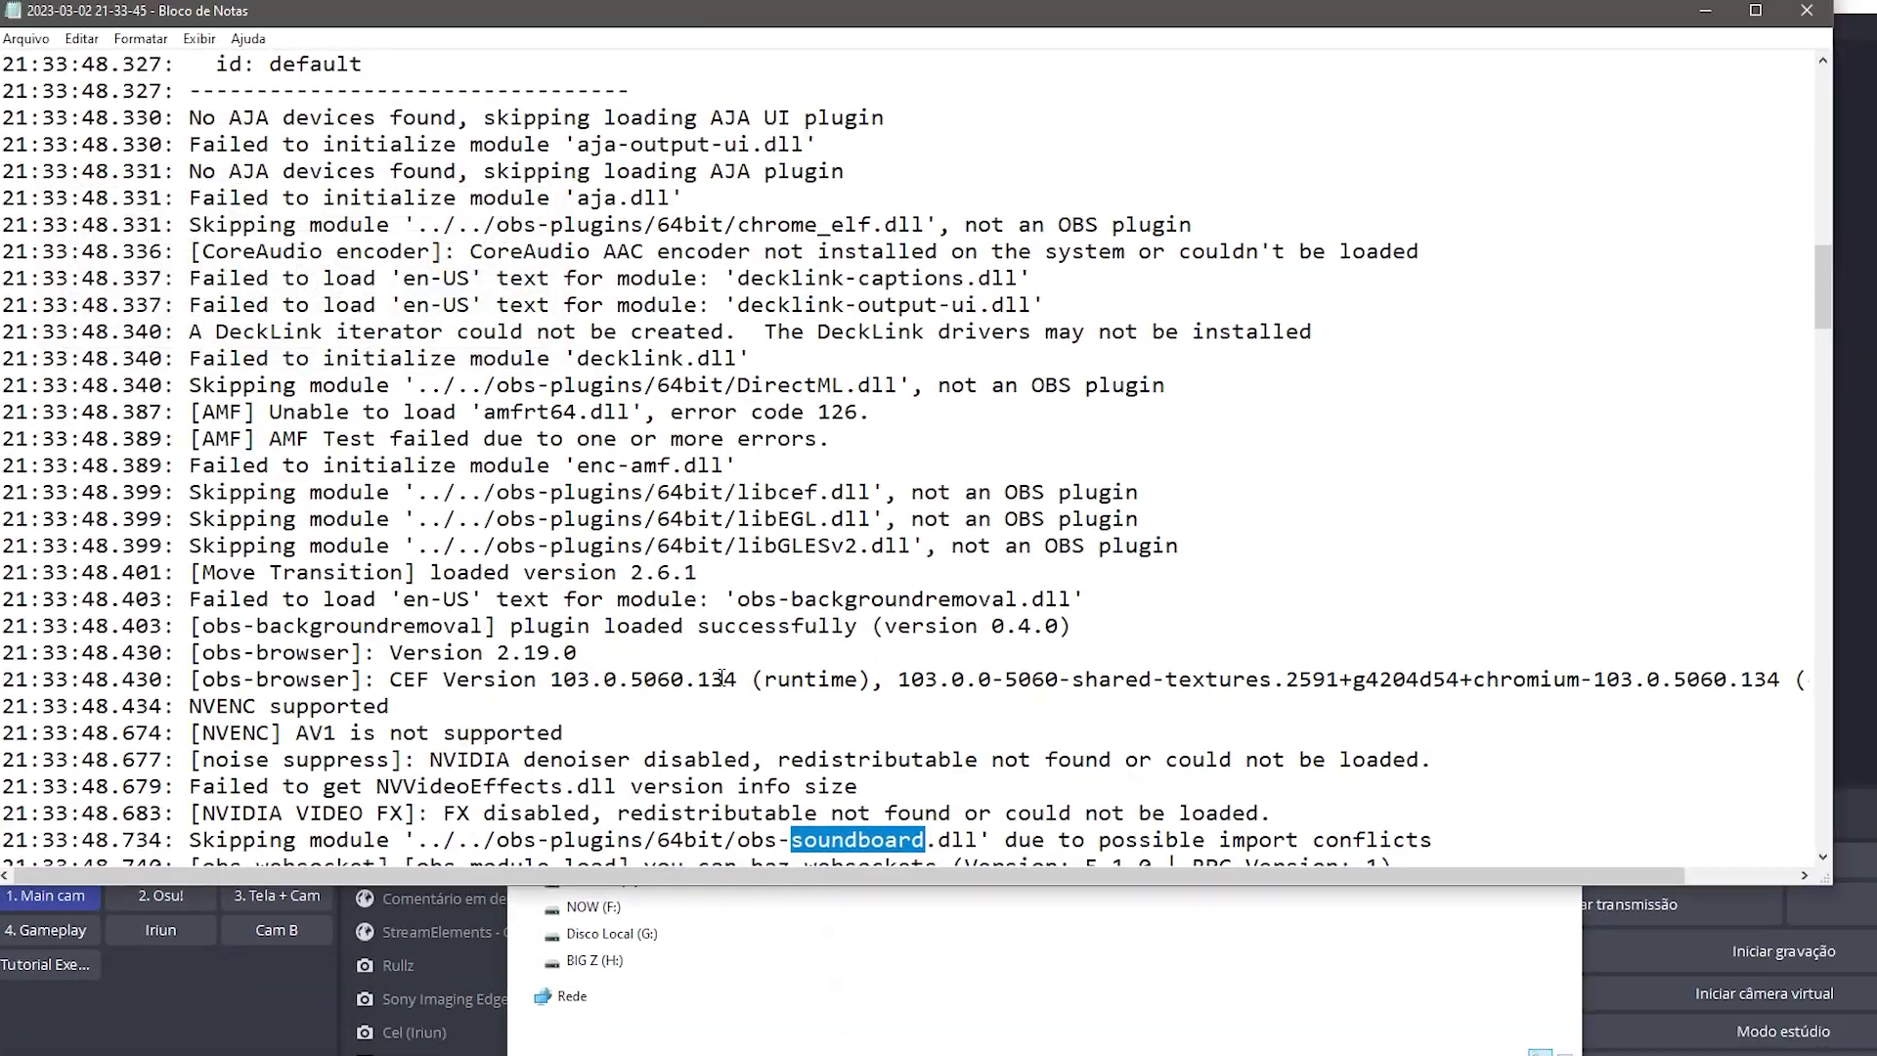
pyautogui.scroll(-1, 722, 677)
pyautogui.moveTo(1420, 761); pyautogui.dragTo(144, 756)
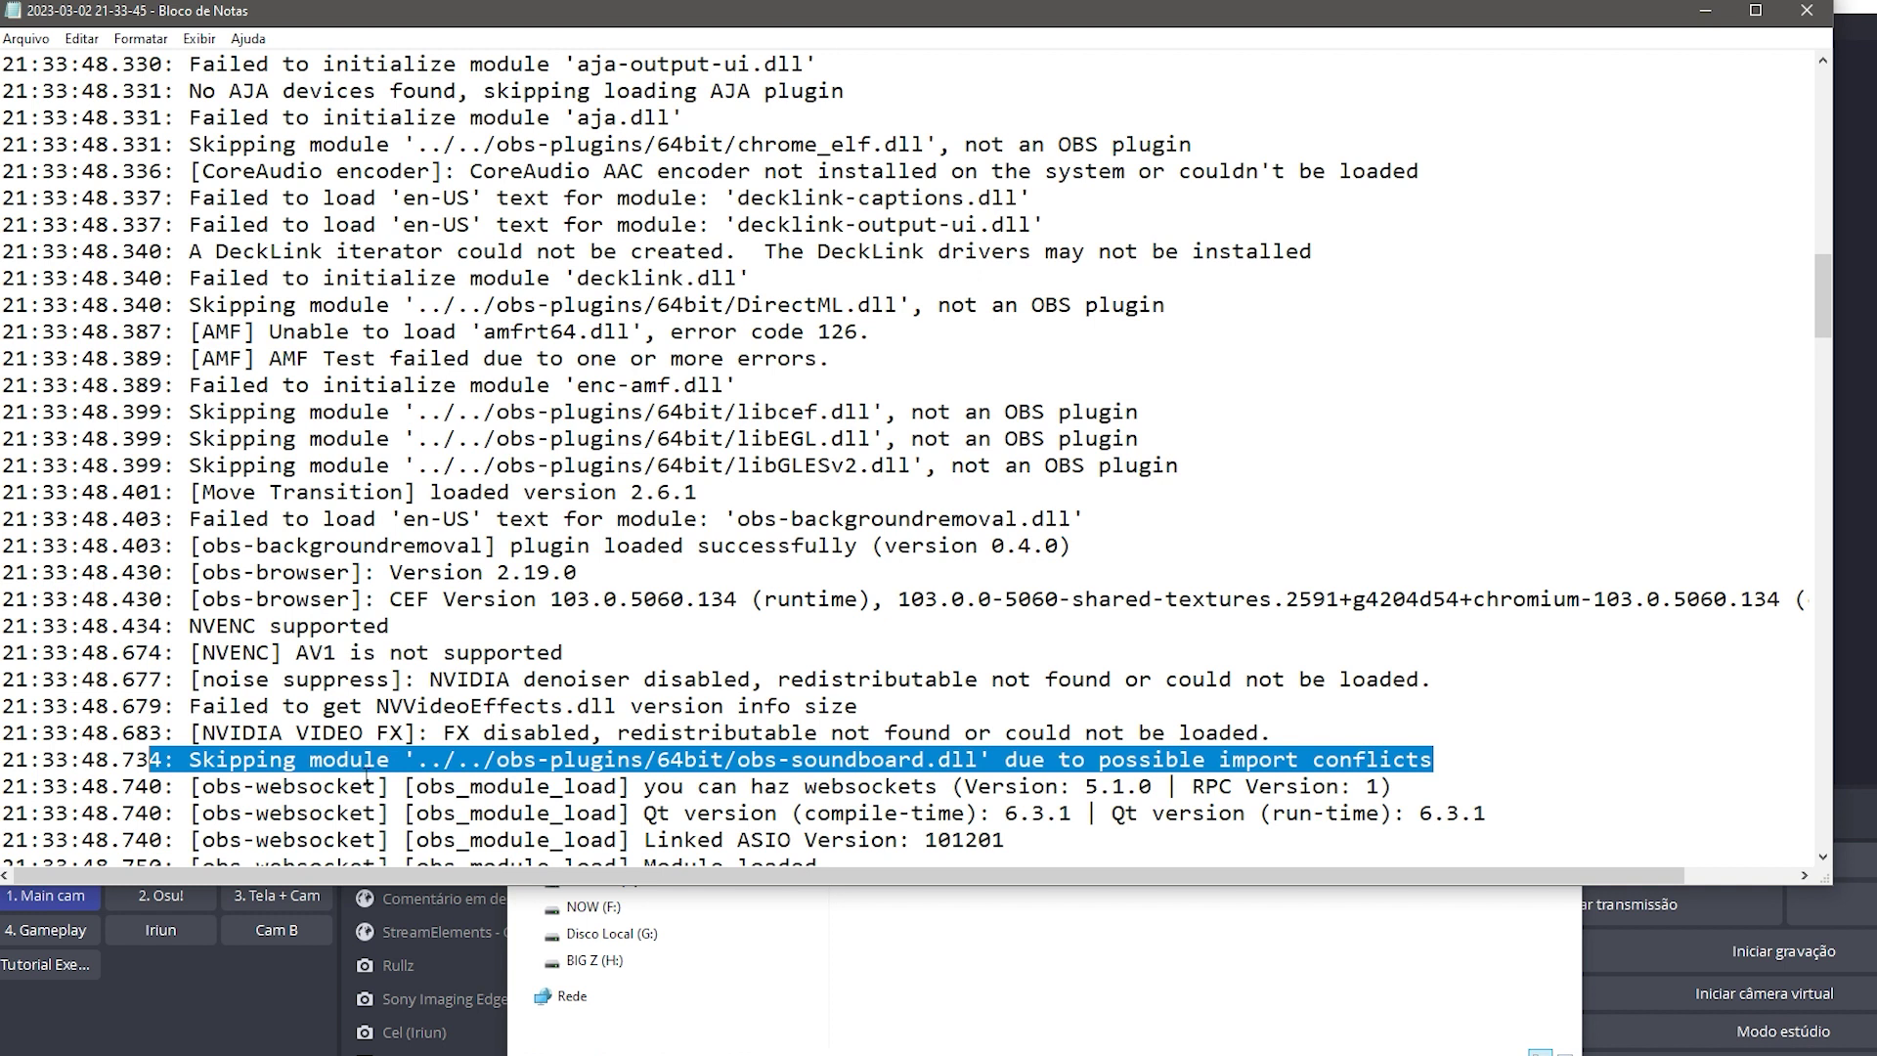
pyautogui.moveTo(578, 761); pyautogui.dragTo(727, 759)
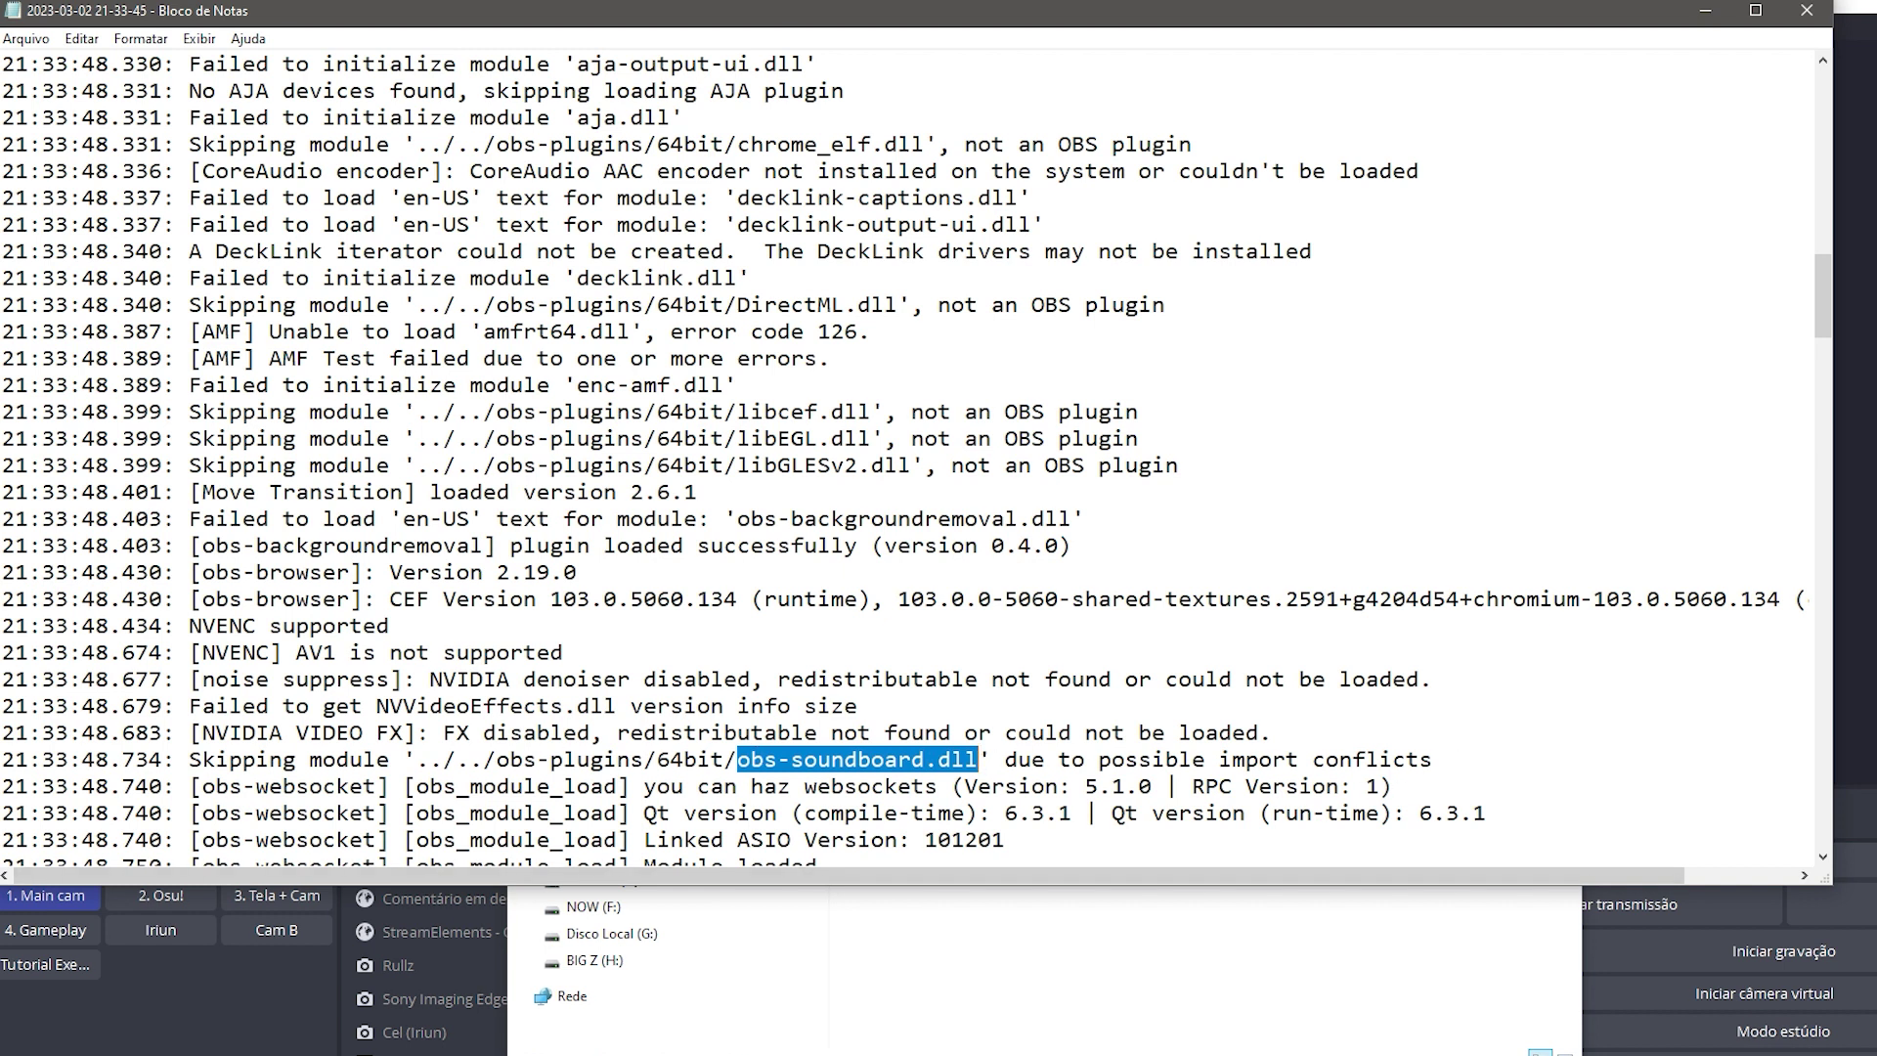
# Switch to the obs-studio folder in File Explorer and arrange it side by side with the log in Notepad
pyautogui.click(312, 1055)
pyautogui.click(347, 1026)
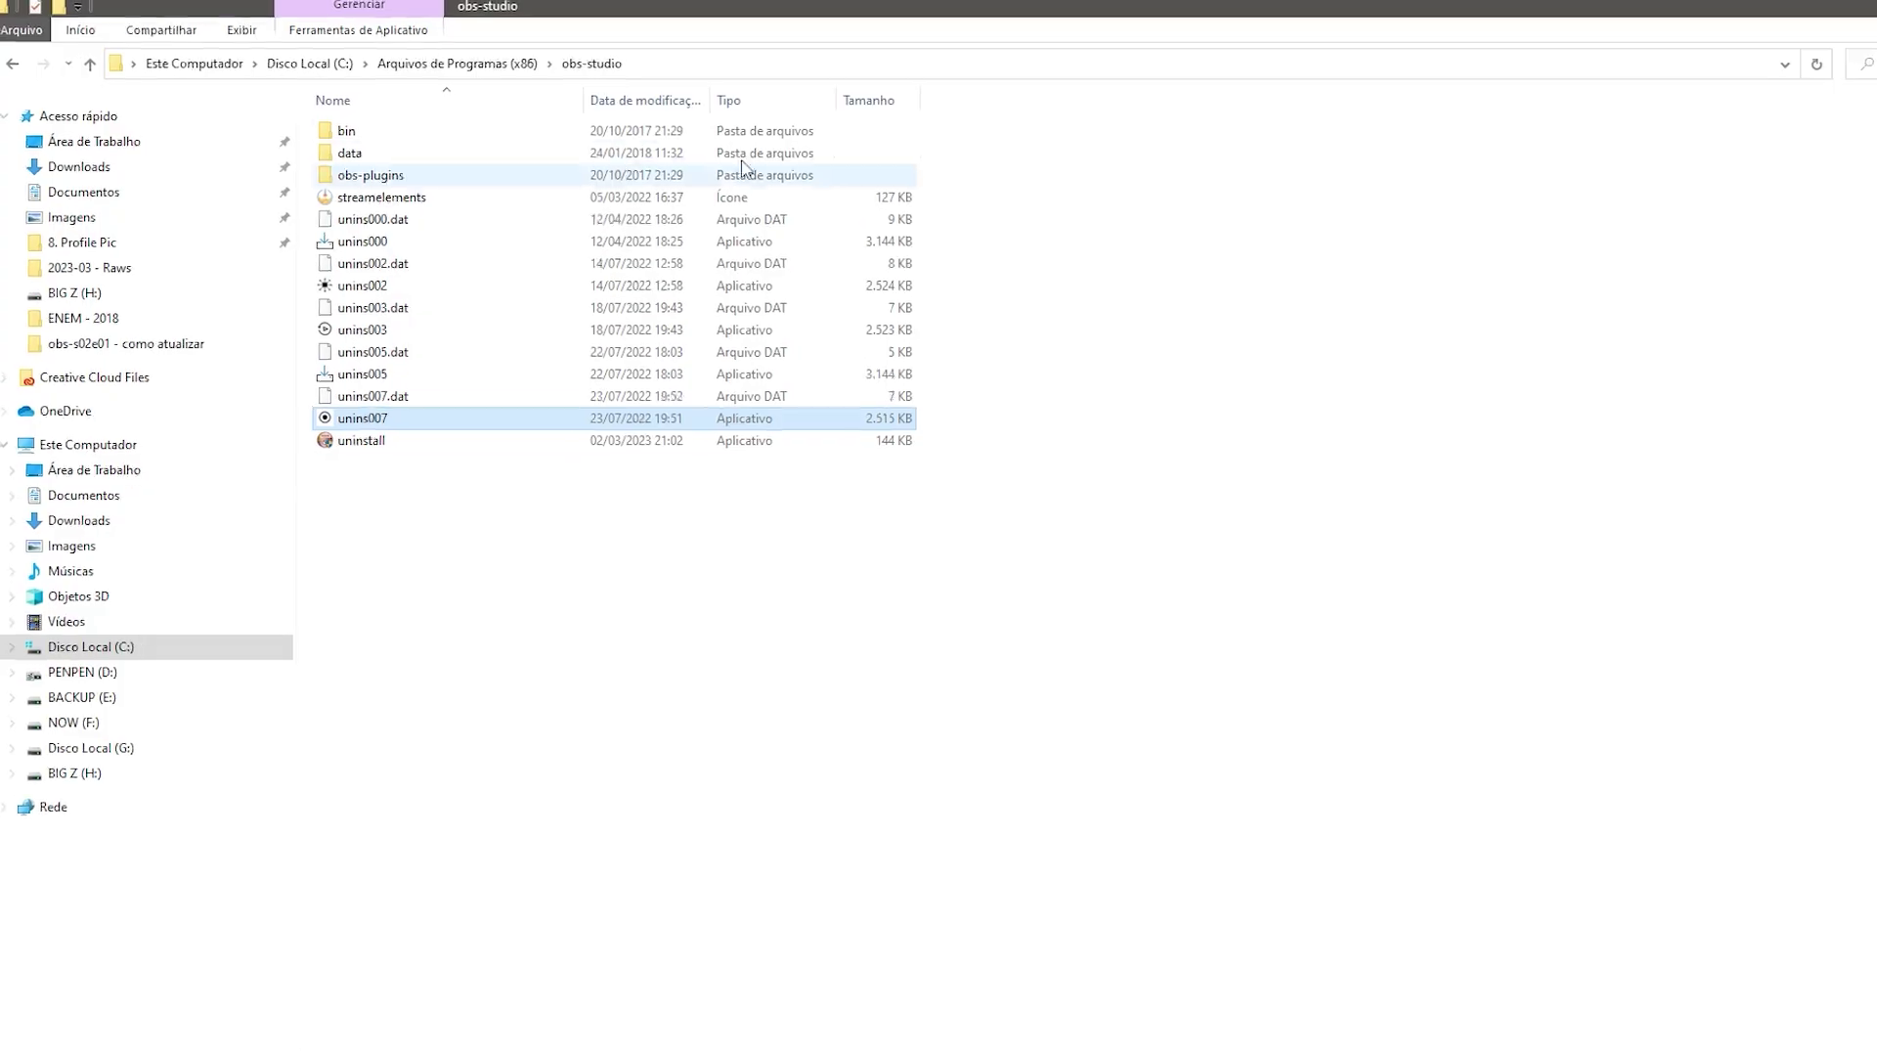
pyautogui.press('super+Right')
pyautogui.click(502, 284)
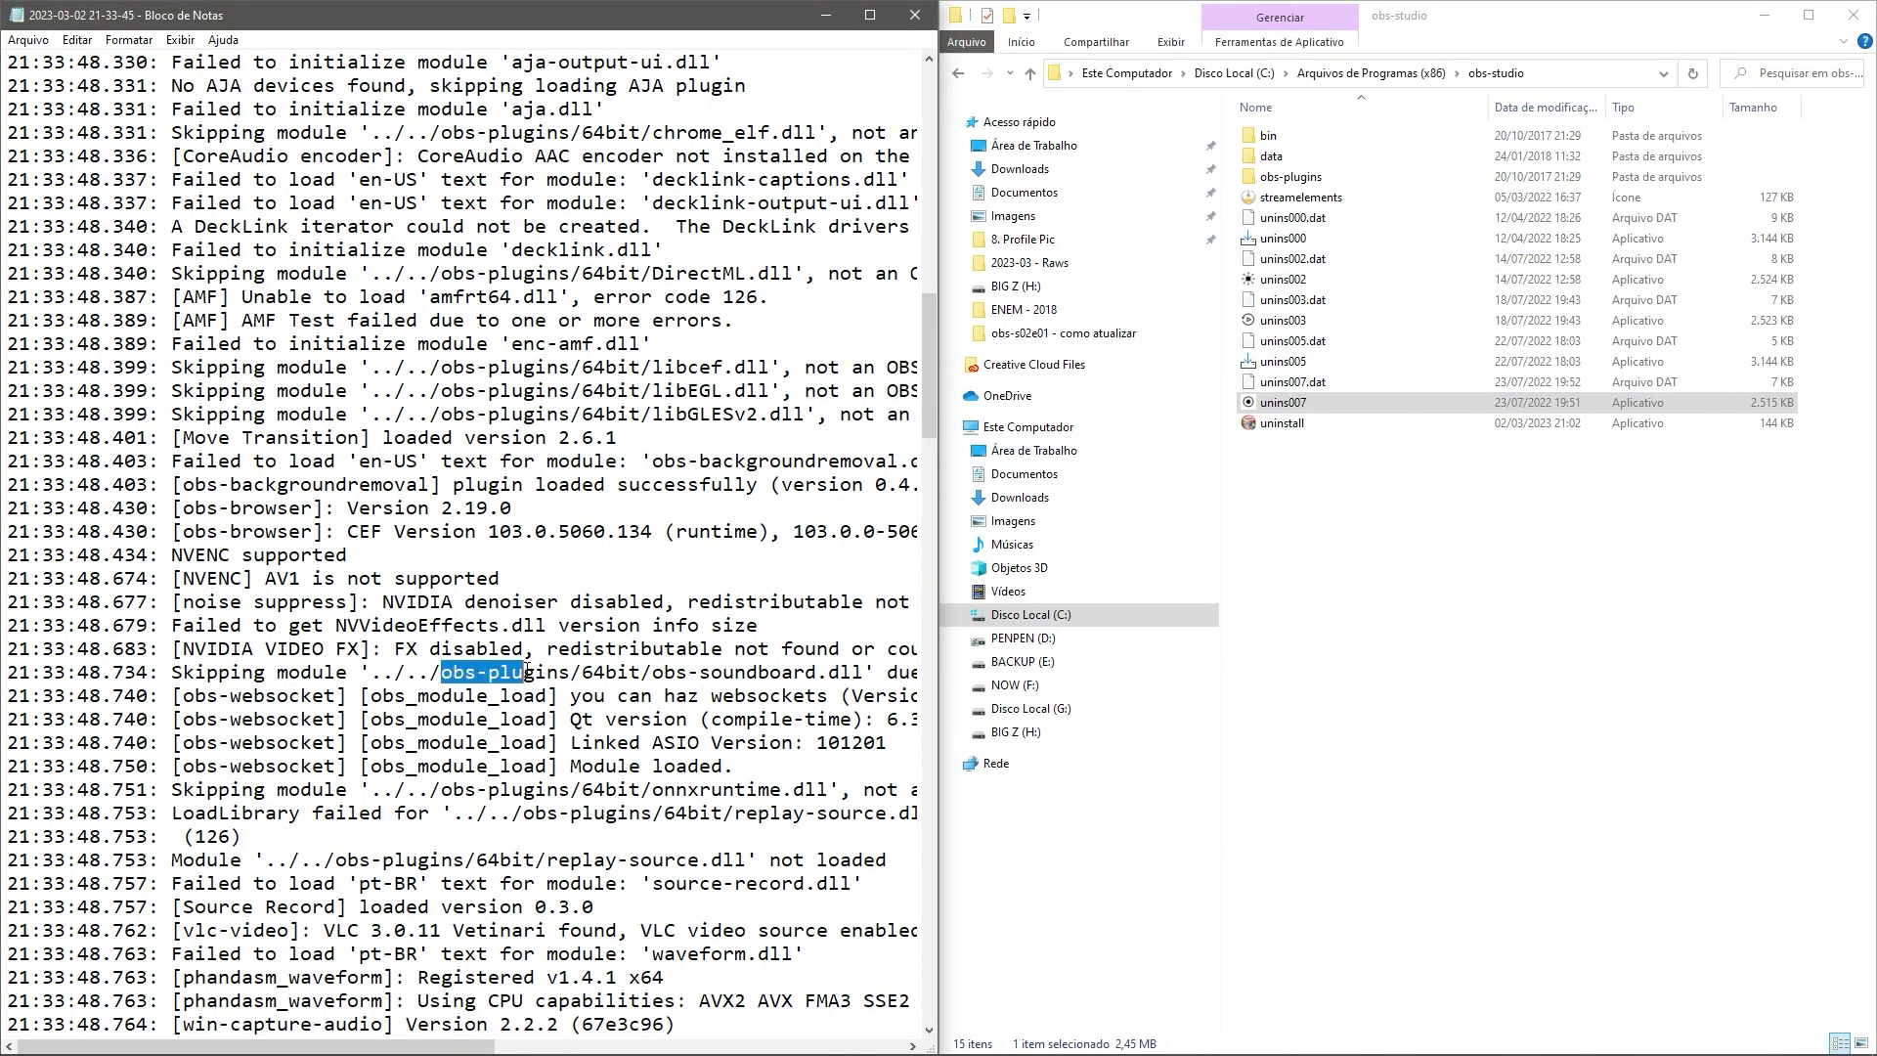
# Follow the logged path into obs-plugins and its 64bit subfolder, and locate the file obs-soundboard.dll
pyautogui.doubleClick(1290, 178)
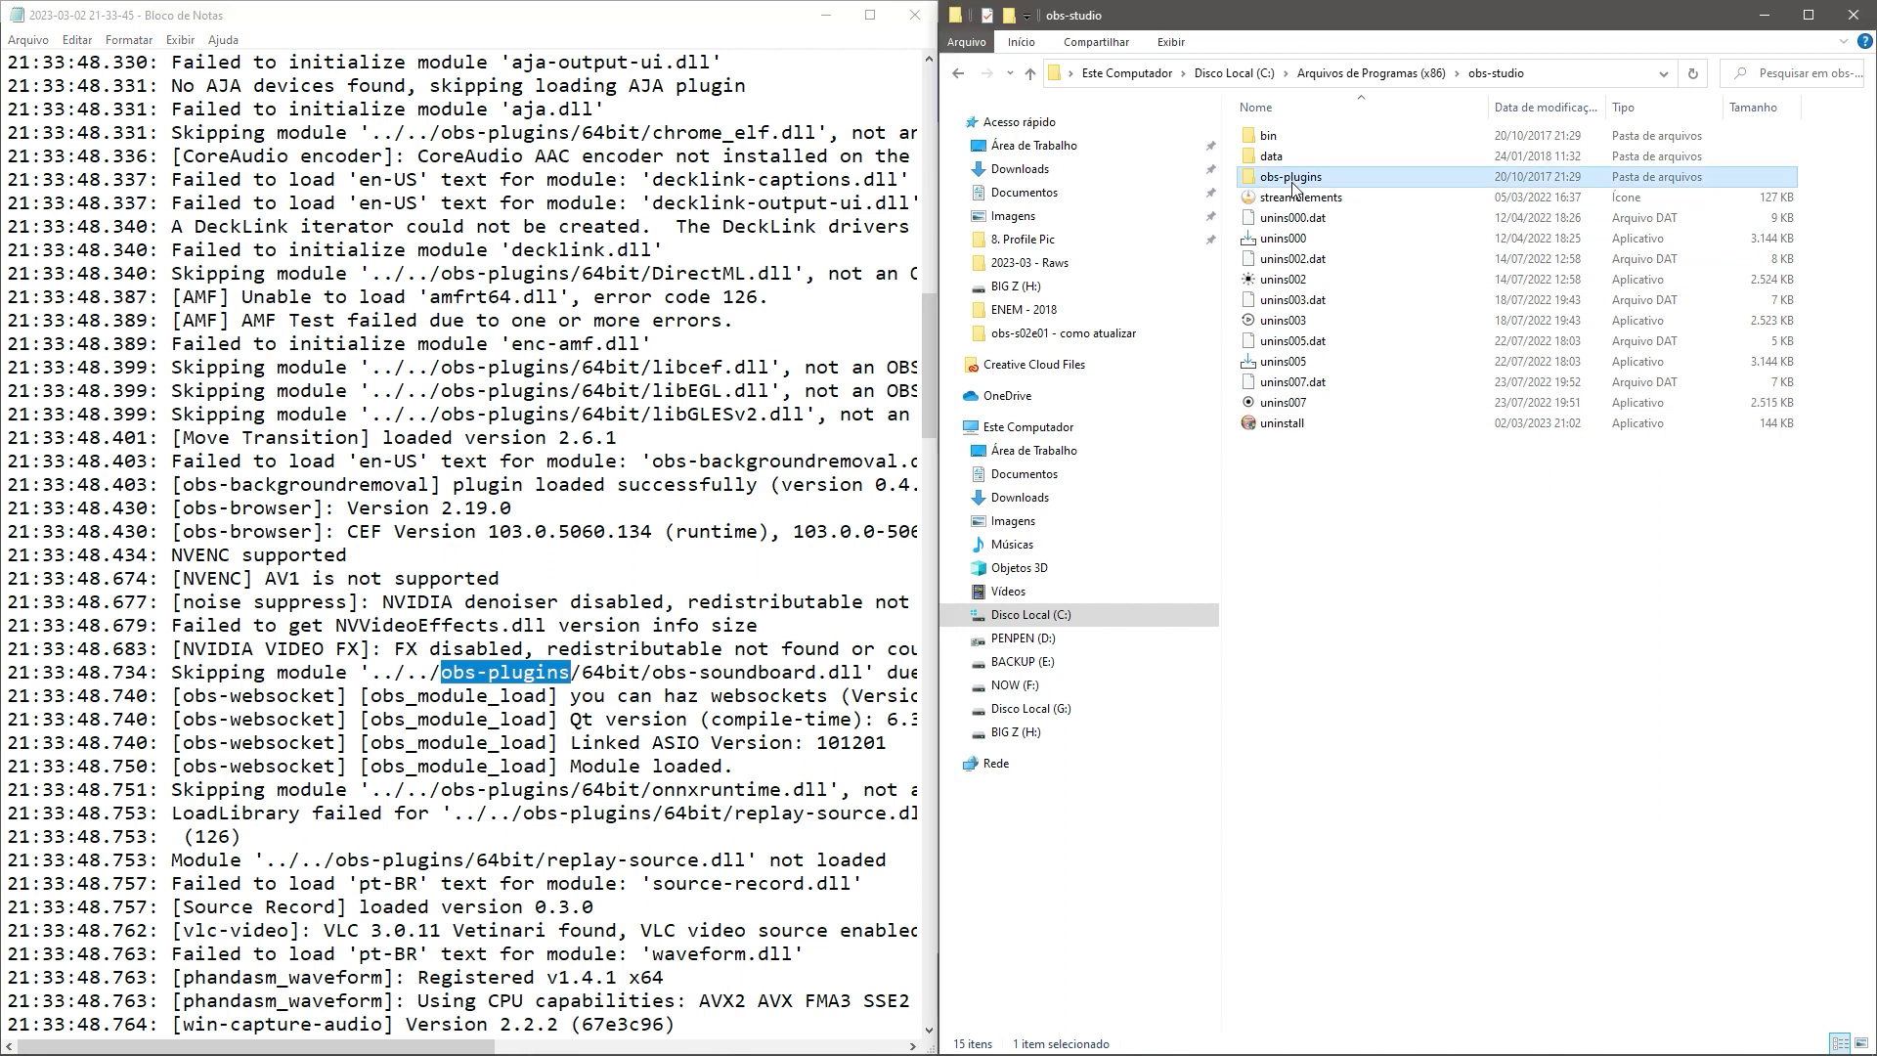
pyautogui.moveTo(583, 672); pyautogui.dragTo(628, 673)
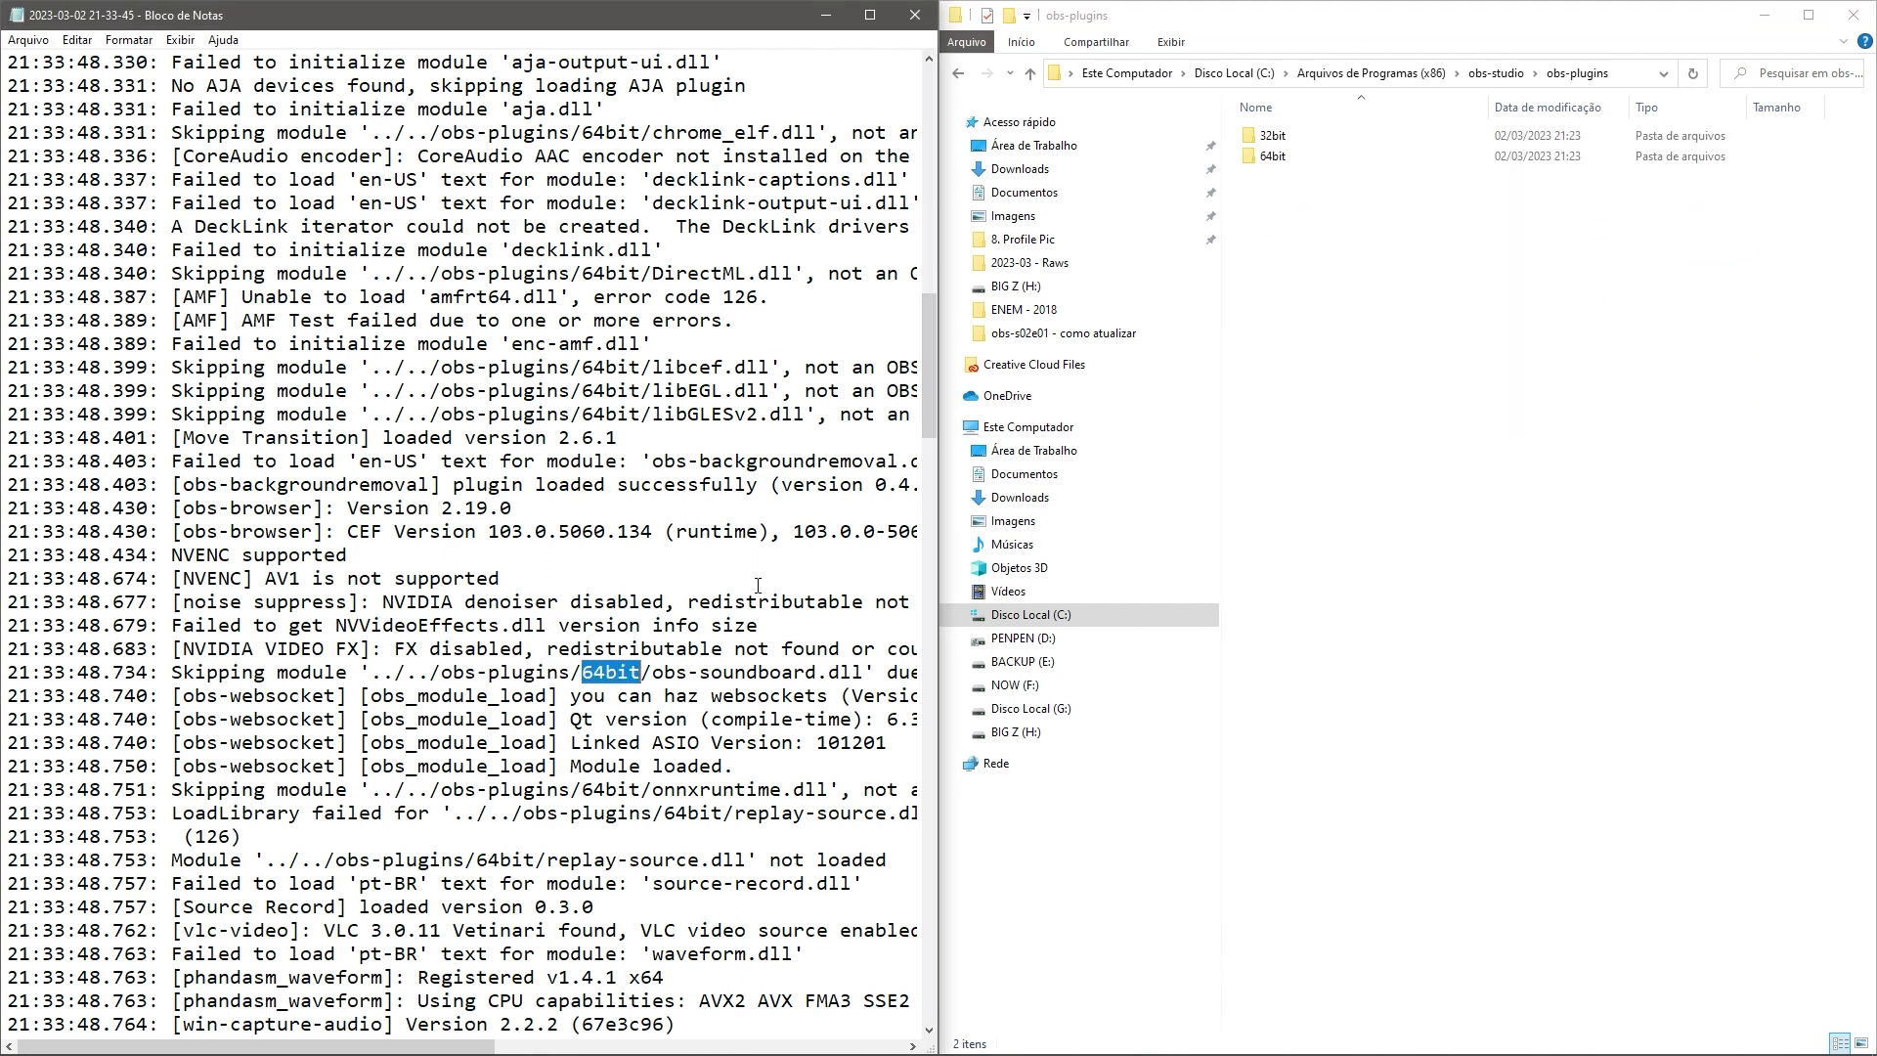
pyautogui.doubleClick(1298, 164)
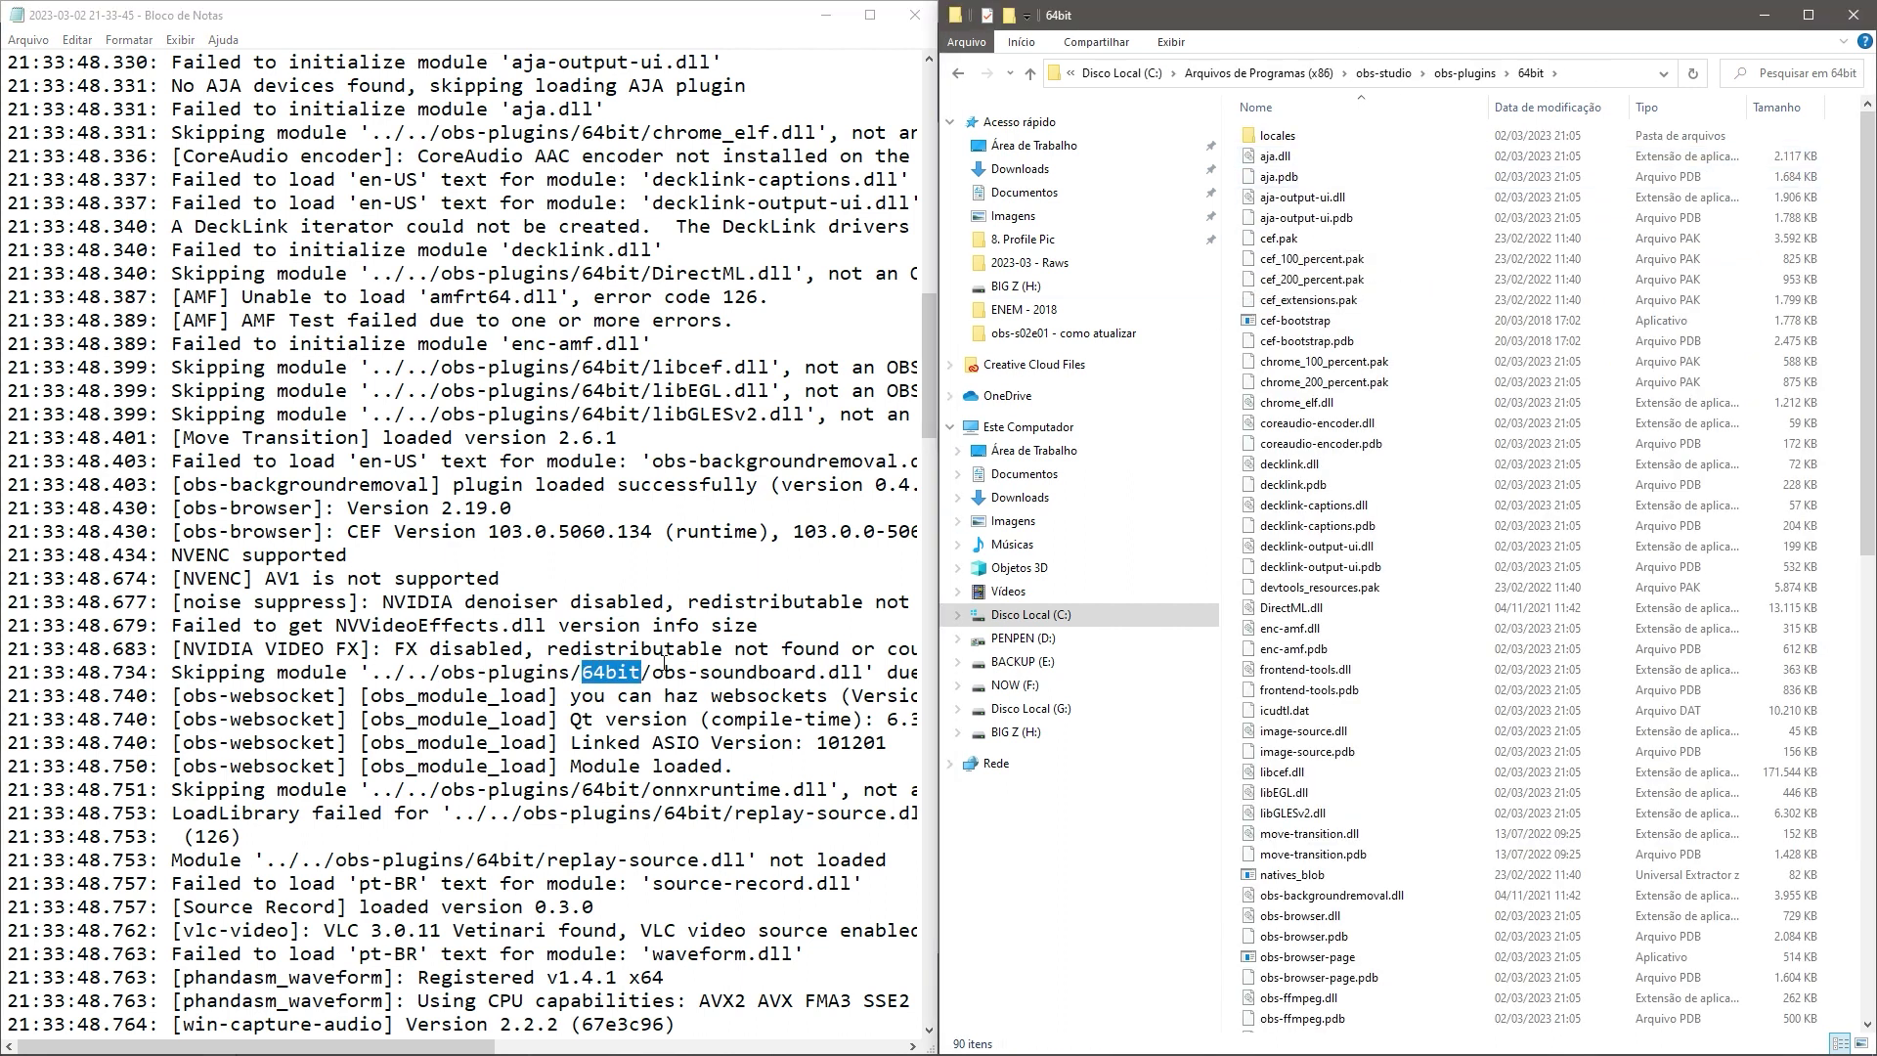
pyautogui.moveTo(651, 672); pyautogui.dragTo(816, 673)
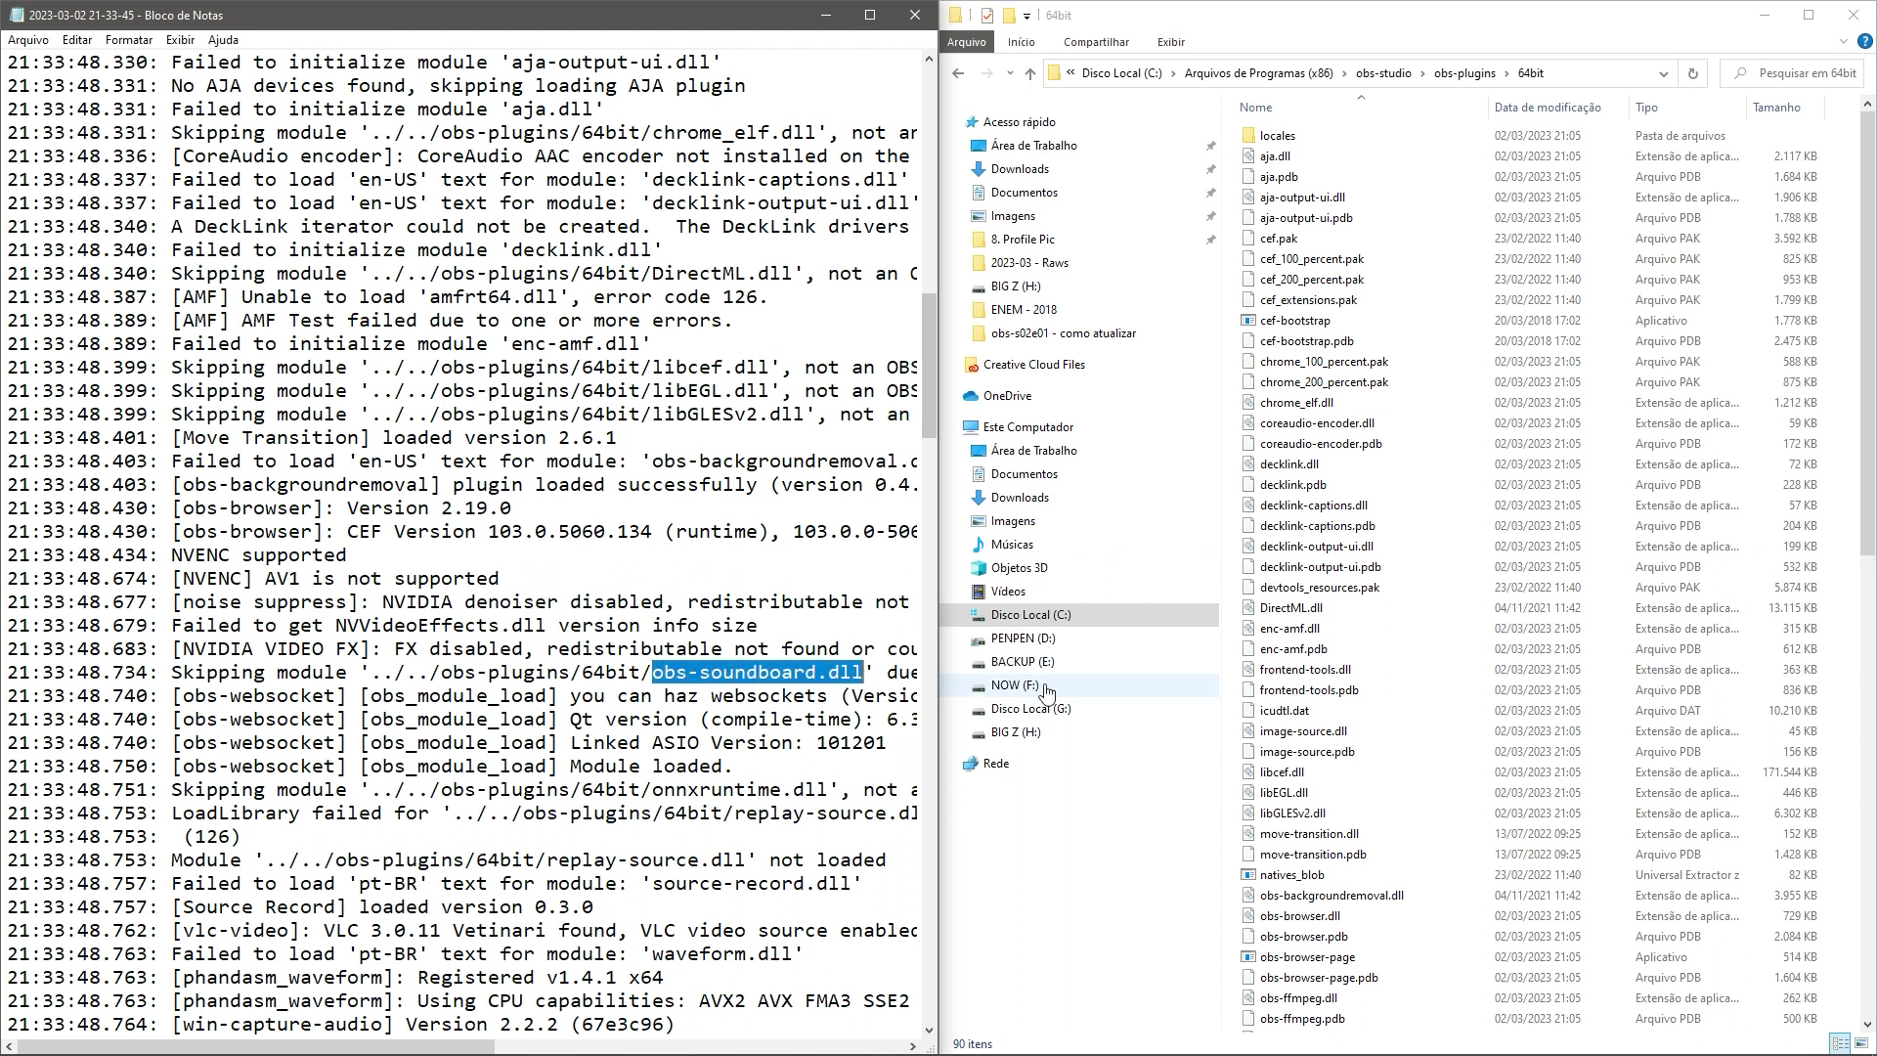
pyautogui.scroll(-3, 1393, 472)
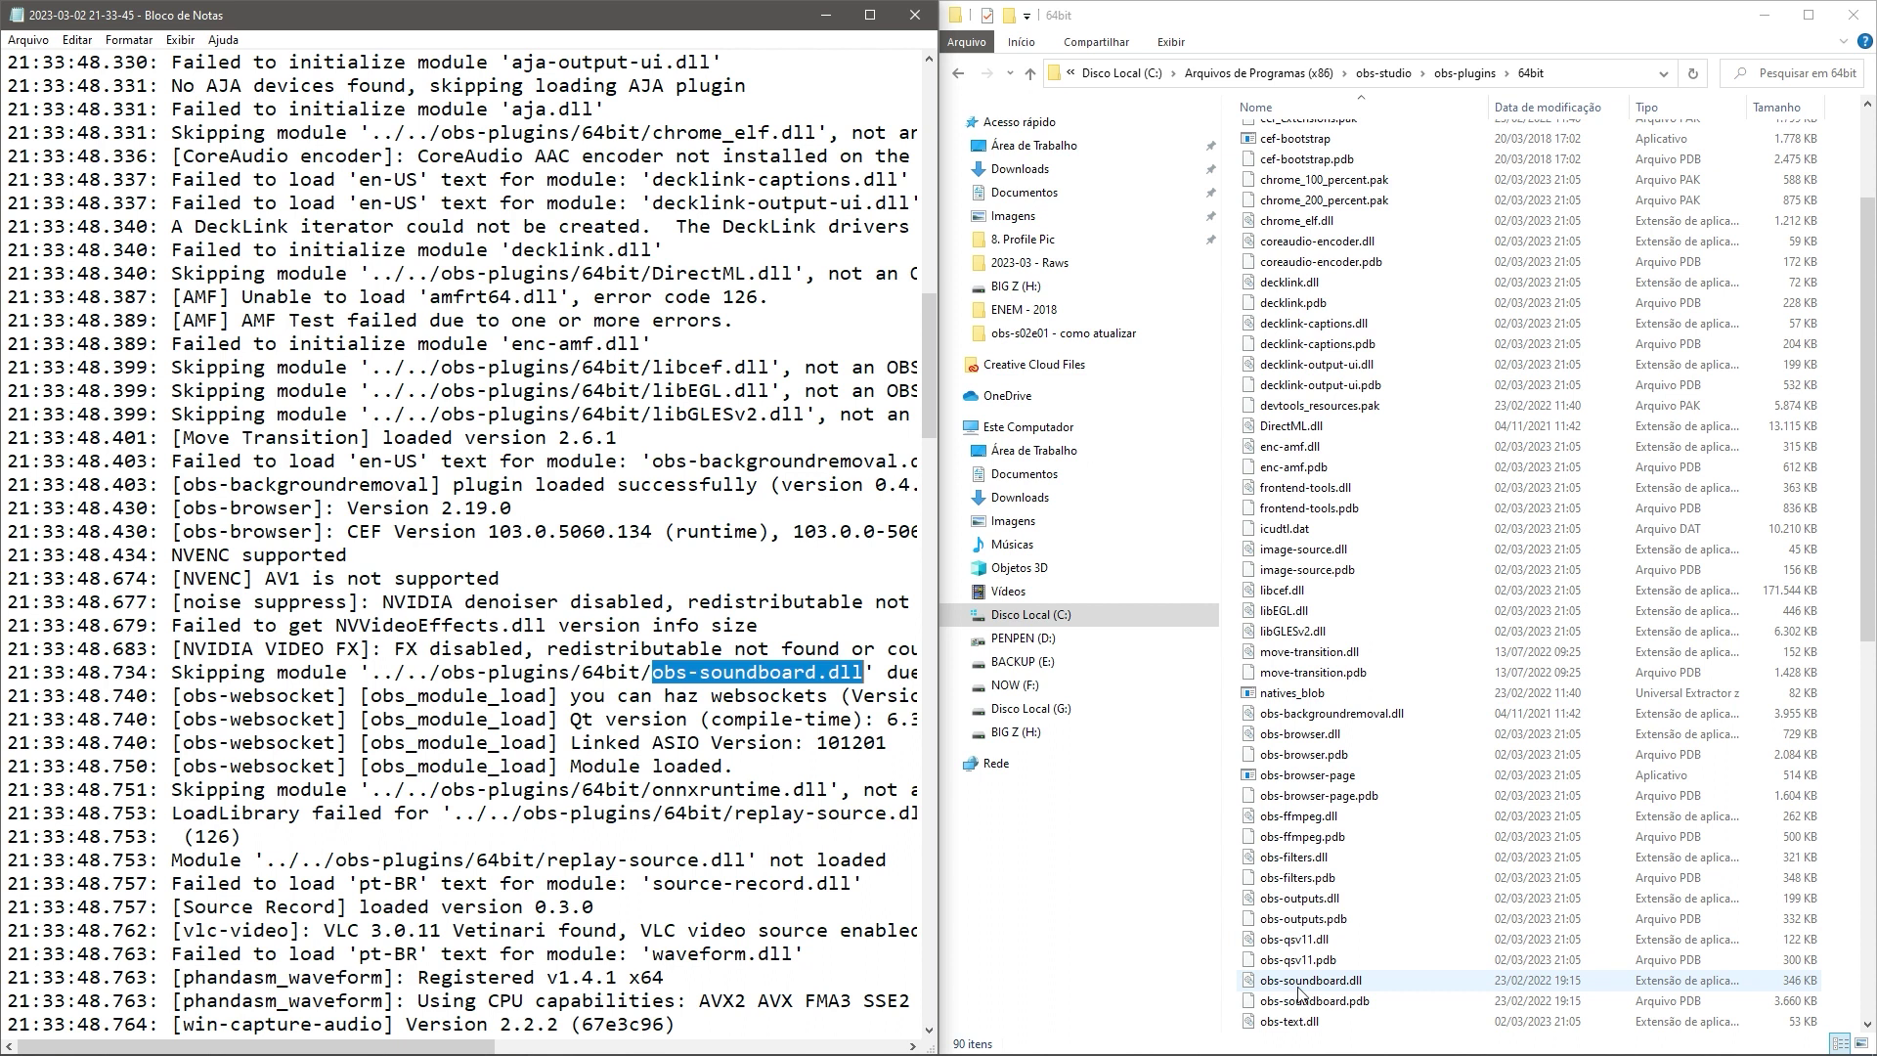
# Permanently delete obs-soundboard.dll from the 64bit plugins folder and confirm the deletion
pyautogui.click(1359, 982)
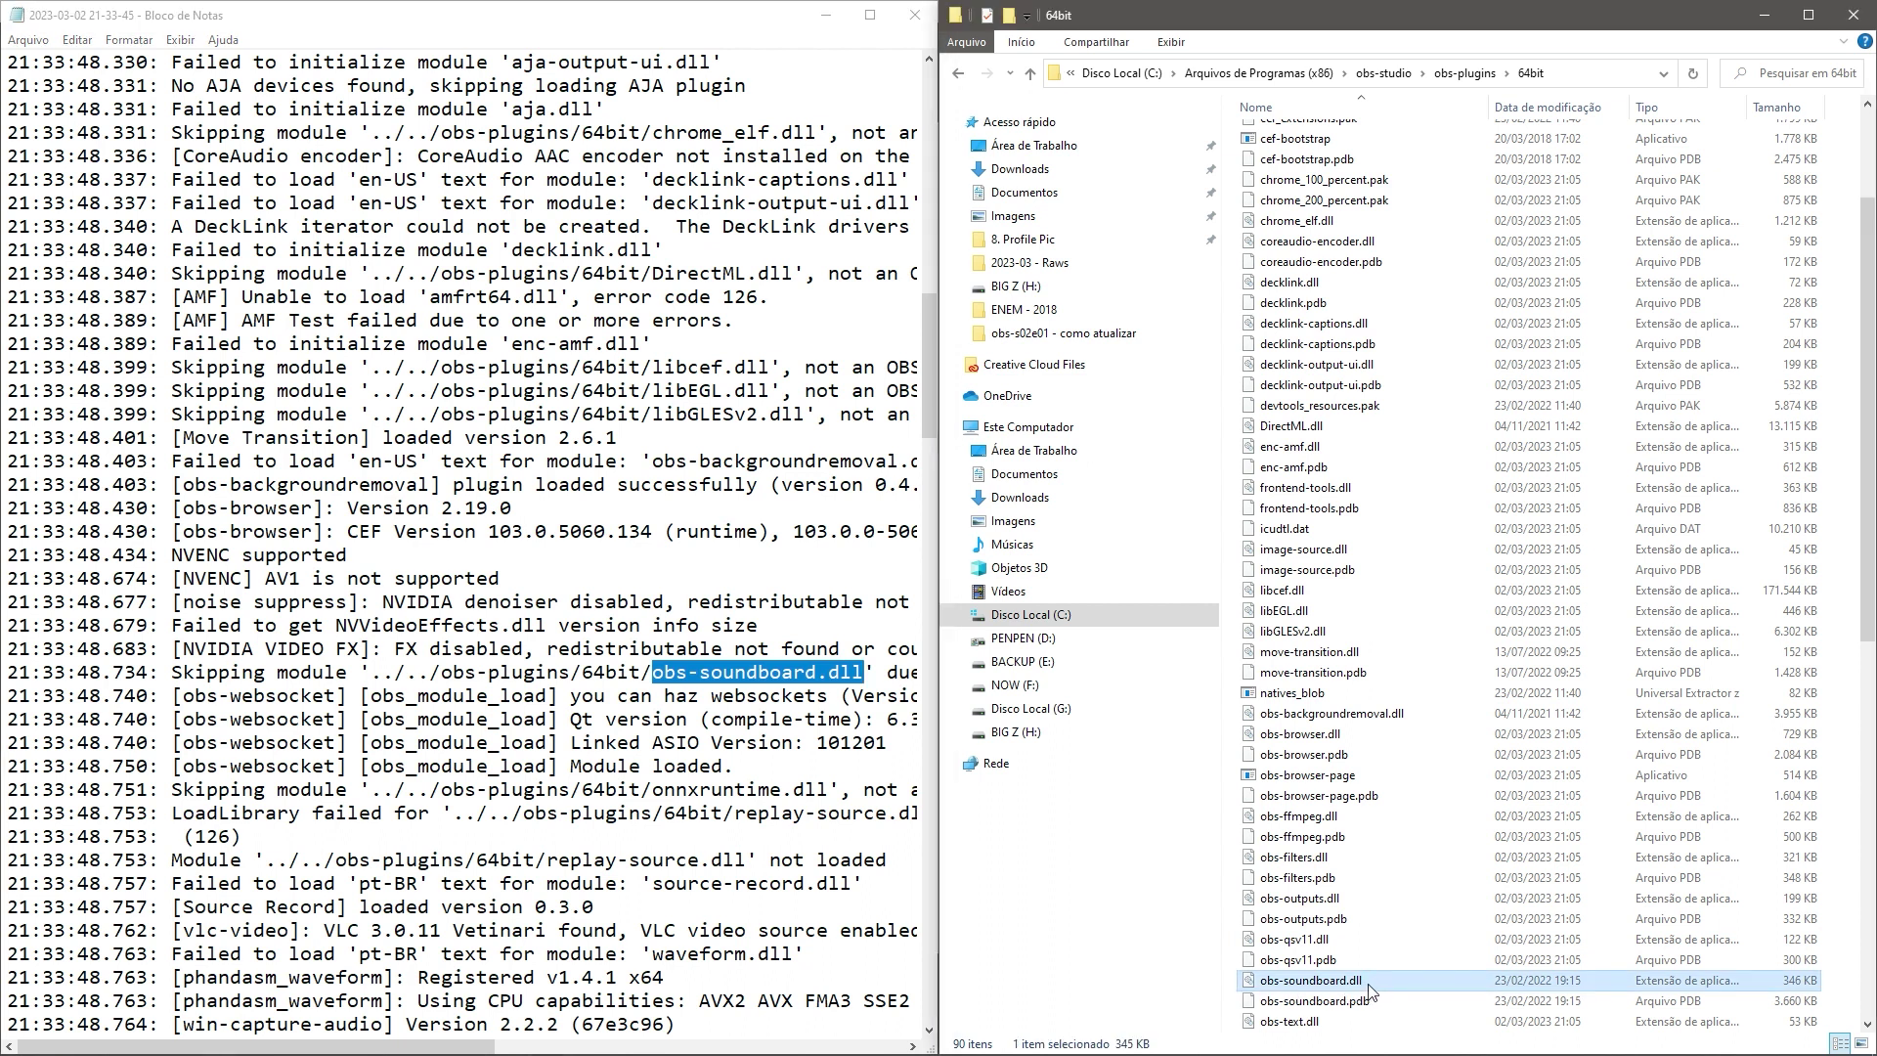
pyautogui.hotkey('shift', 'Delete')
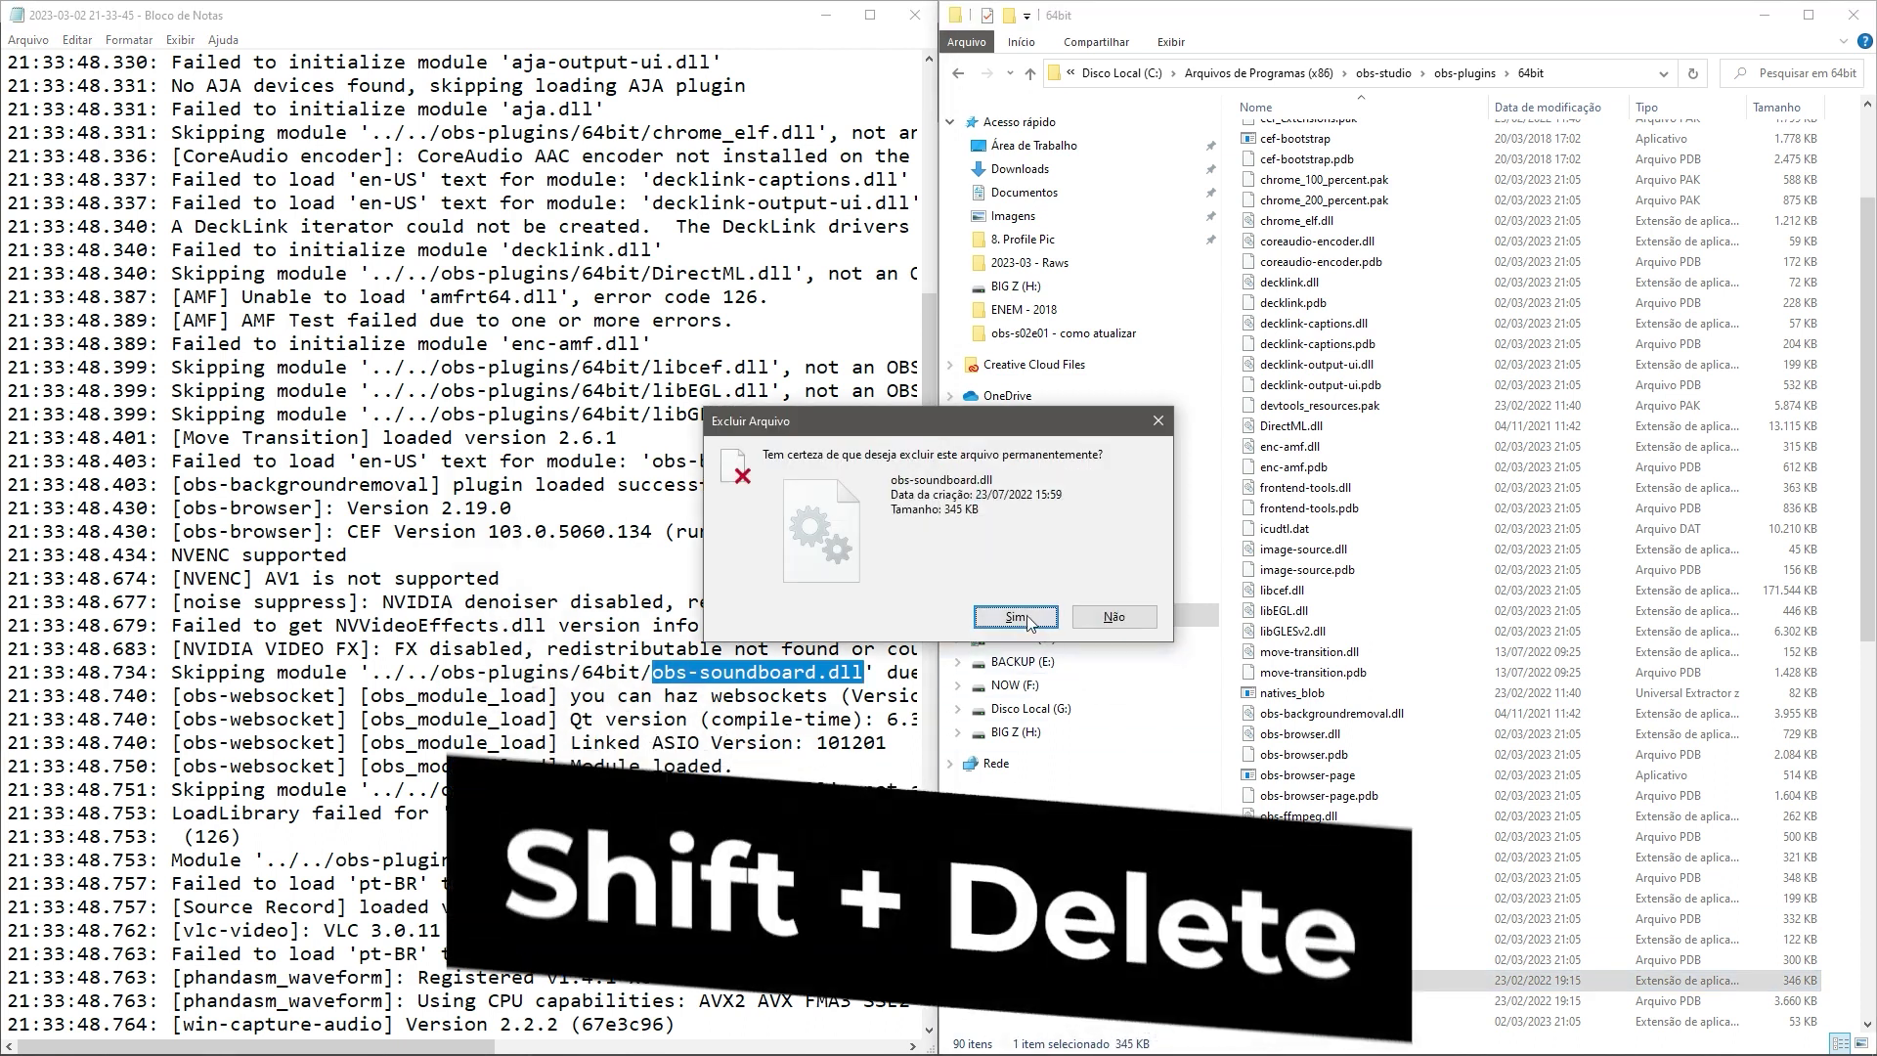
pyautogui.click(1015, 617)
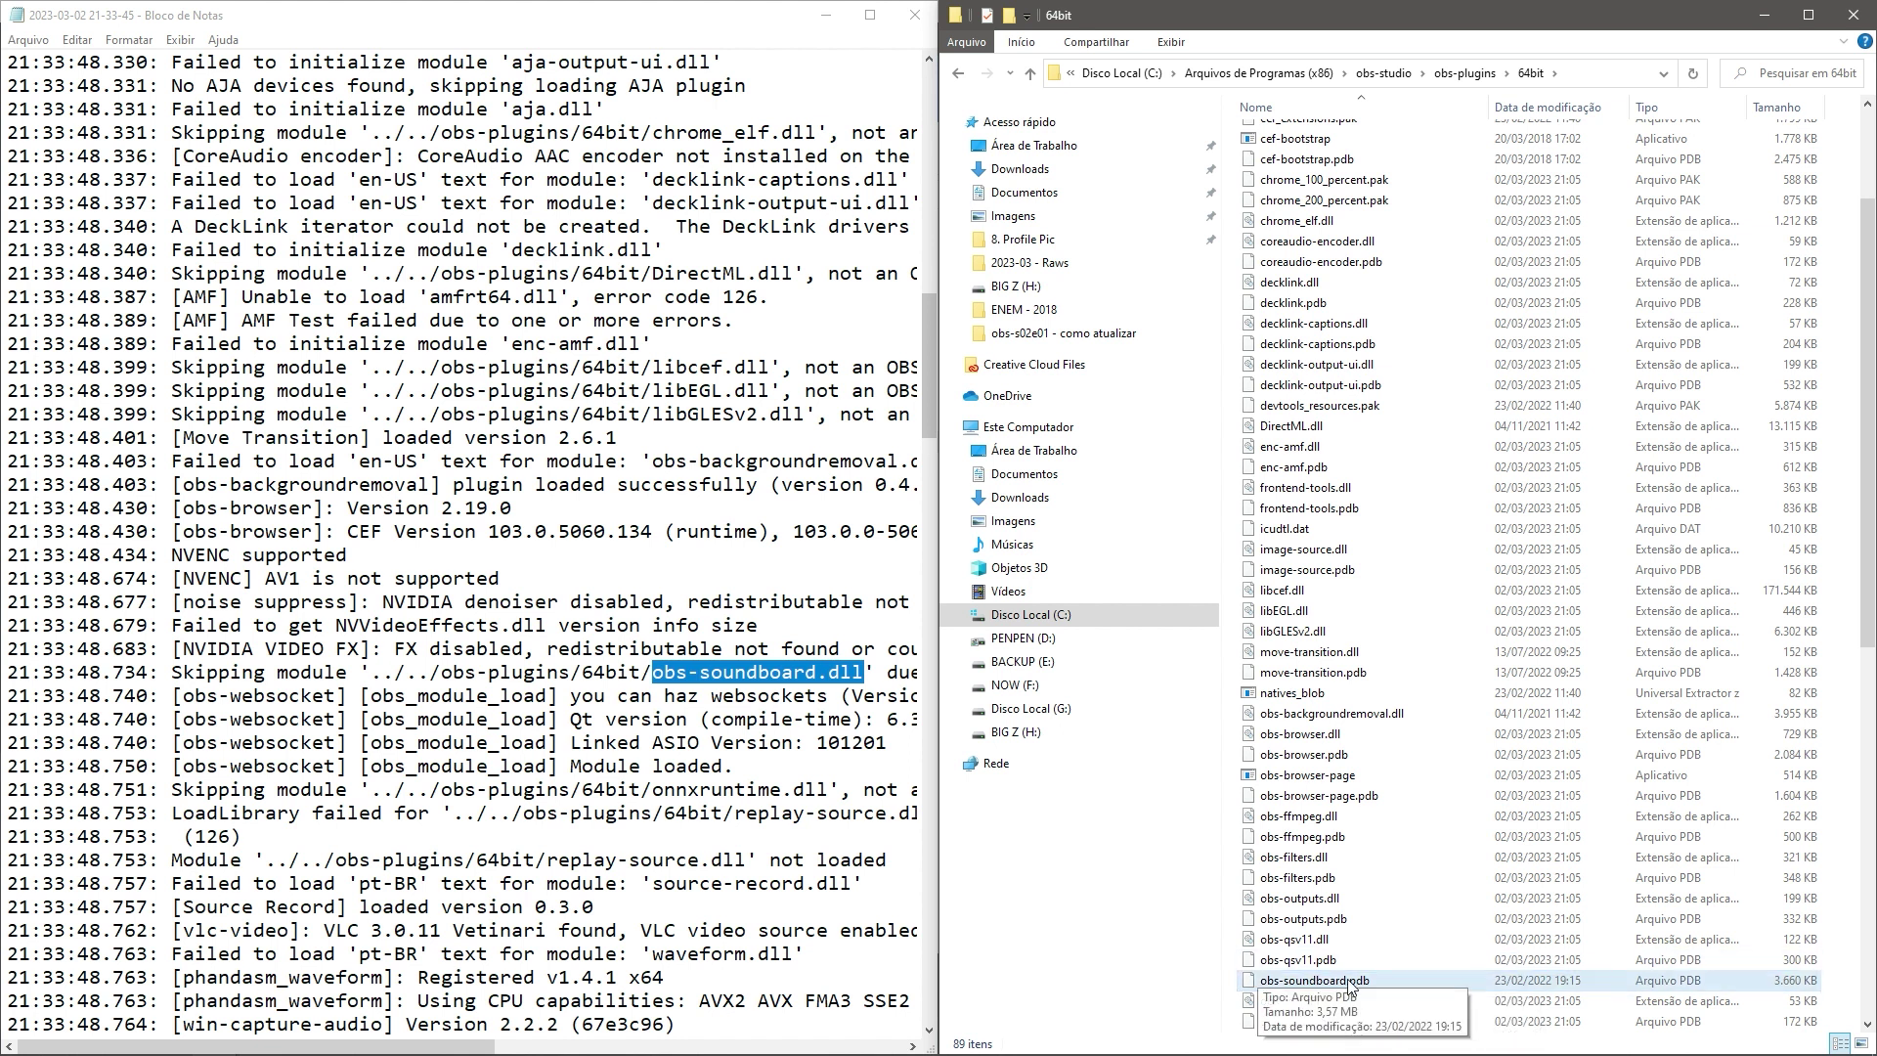
# Search the log downward for "rtmp" and locate the skipped module line for obs-multi-rtmp
pyautogui.click(701, 719)
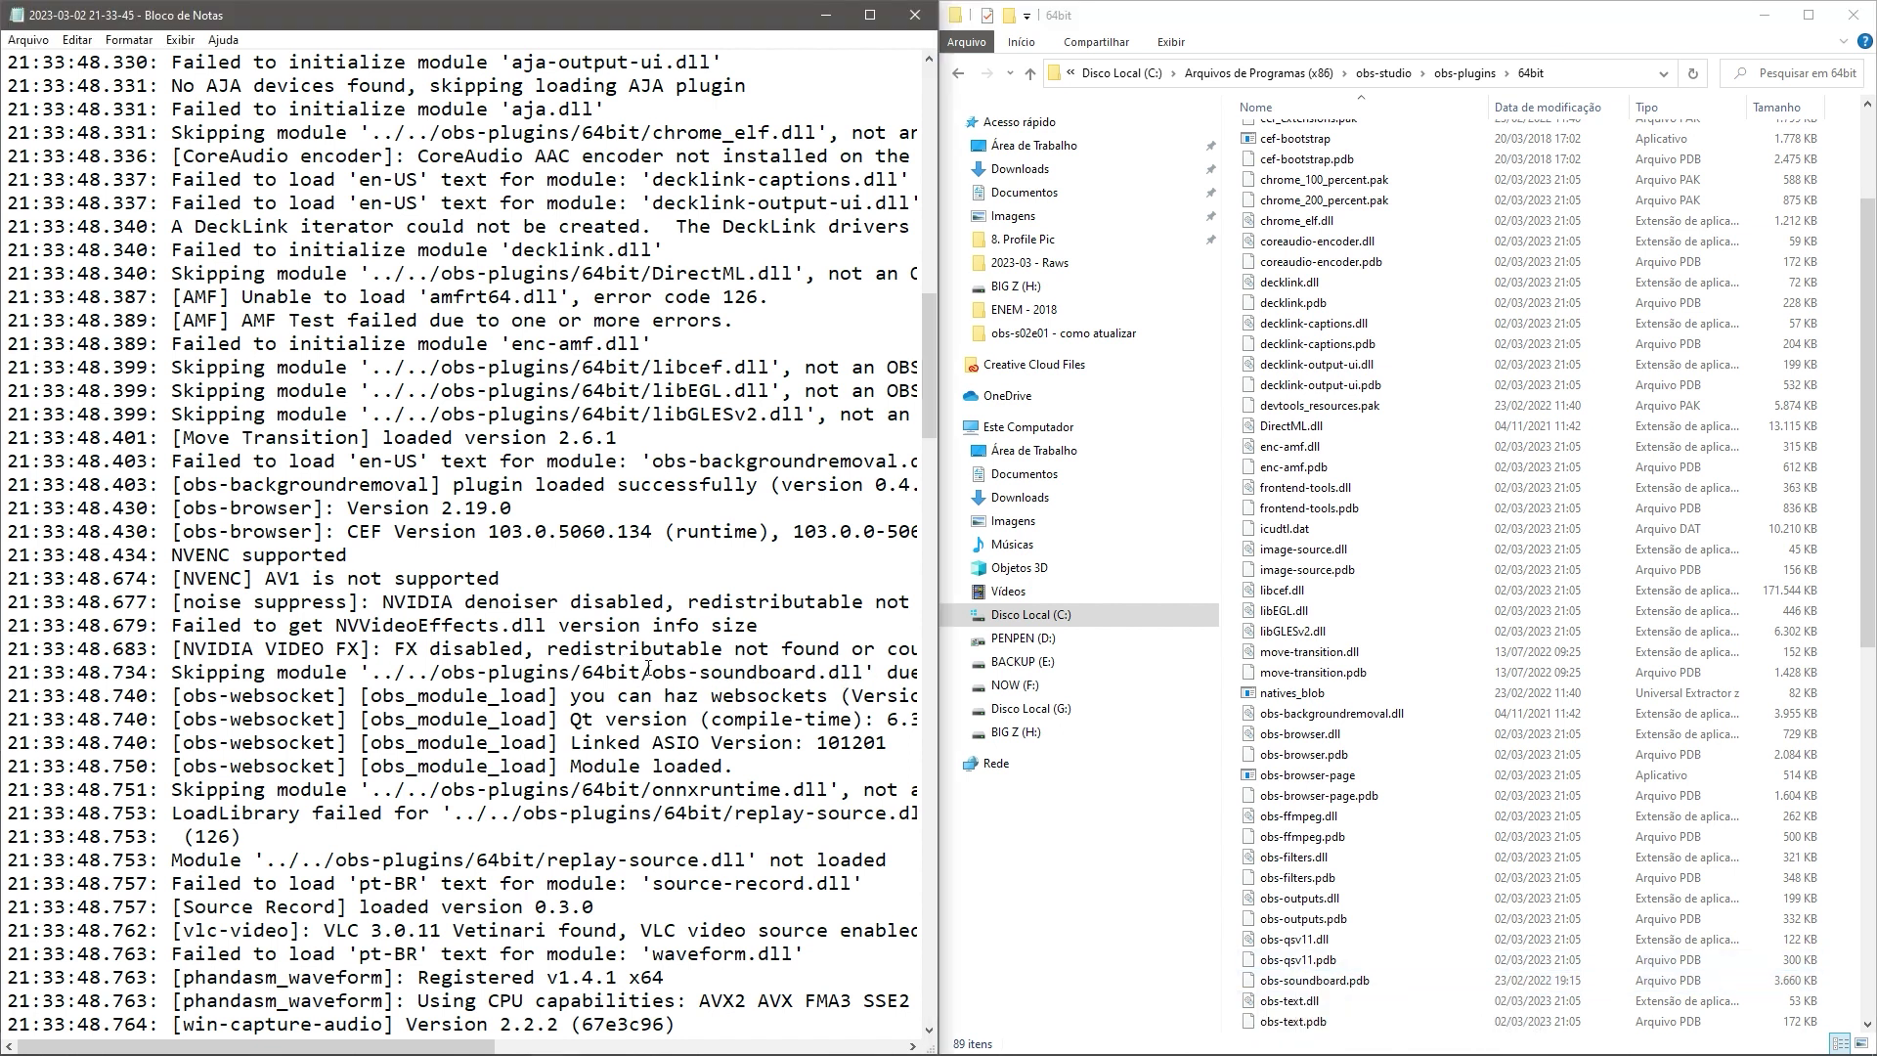
pyautogui.hotkey('ctrl', 'f')
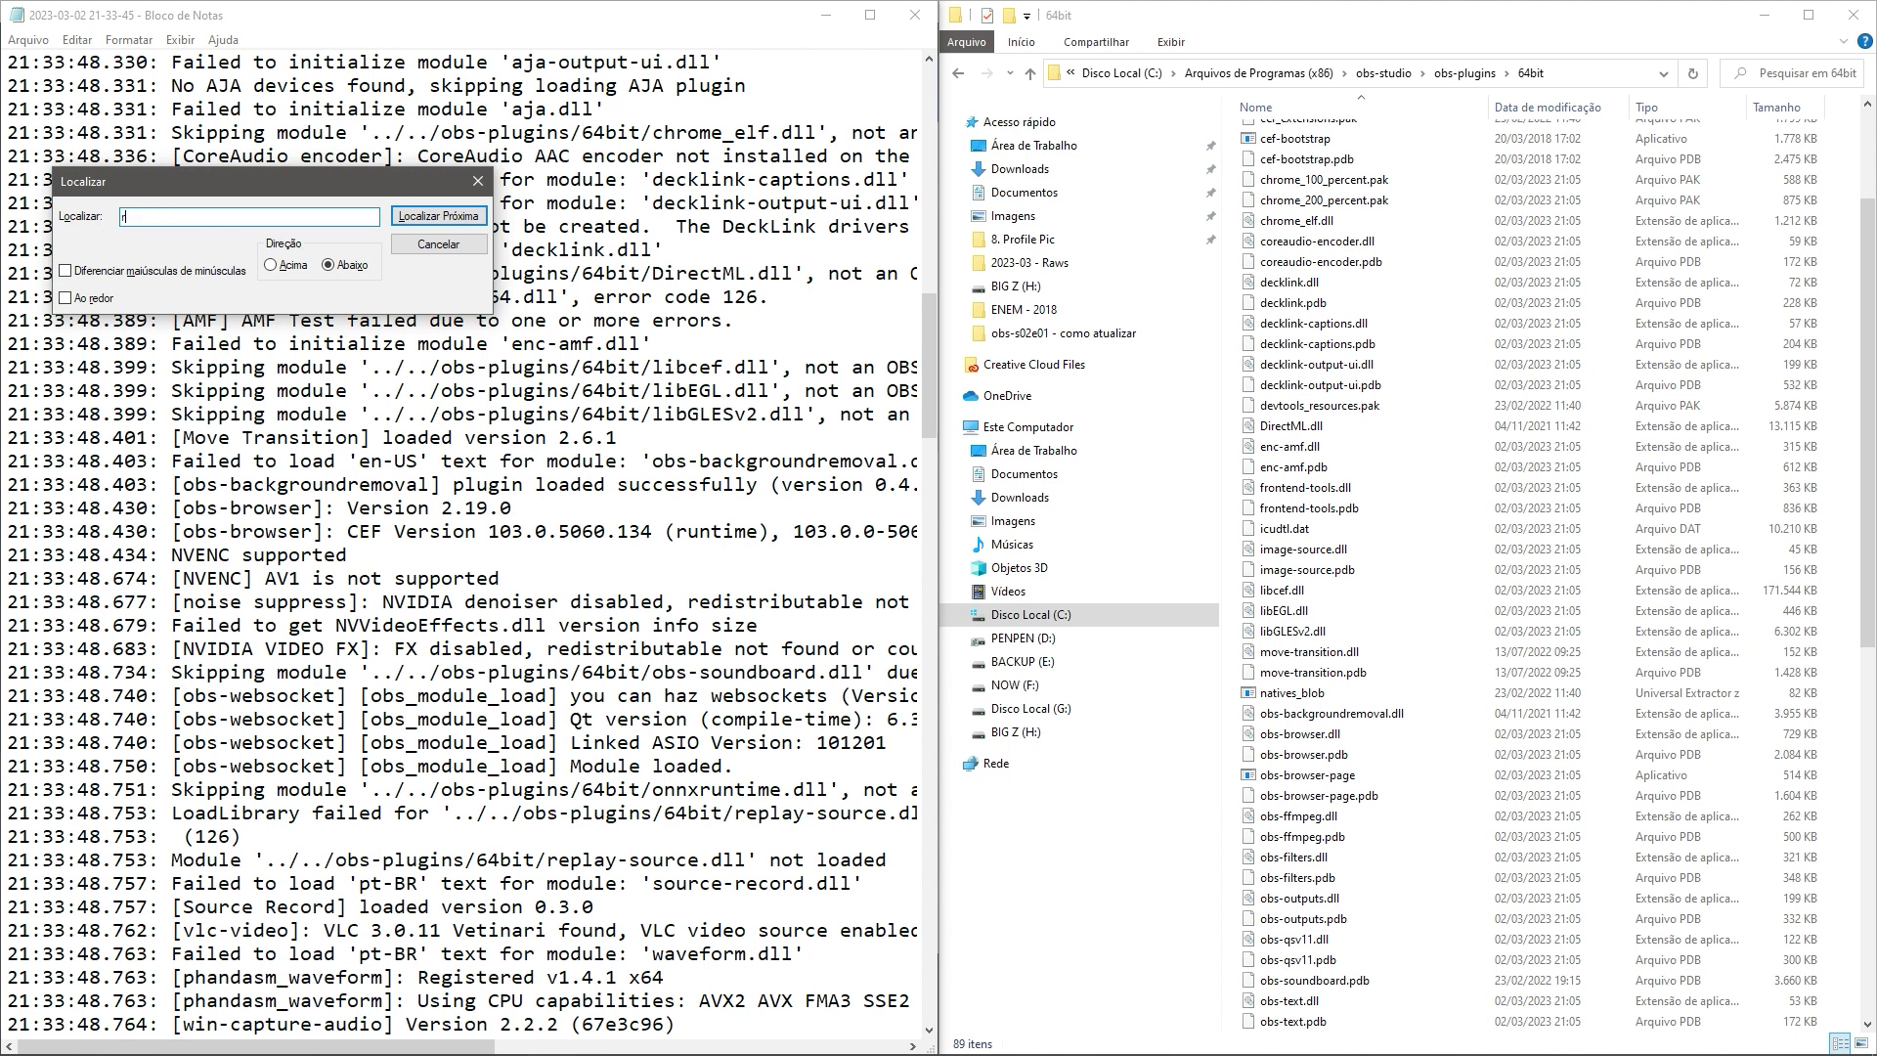
pyautogui.write('rtmp')
pyautogui.press('Return')
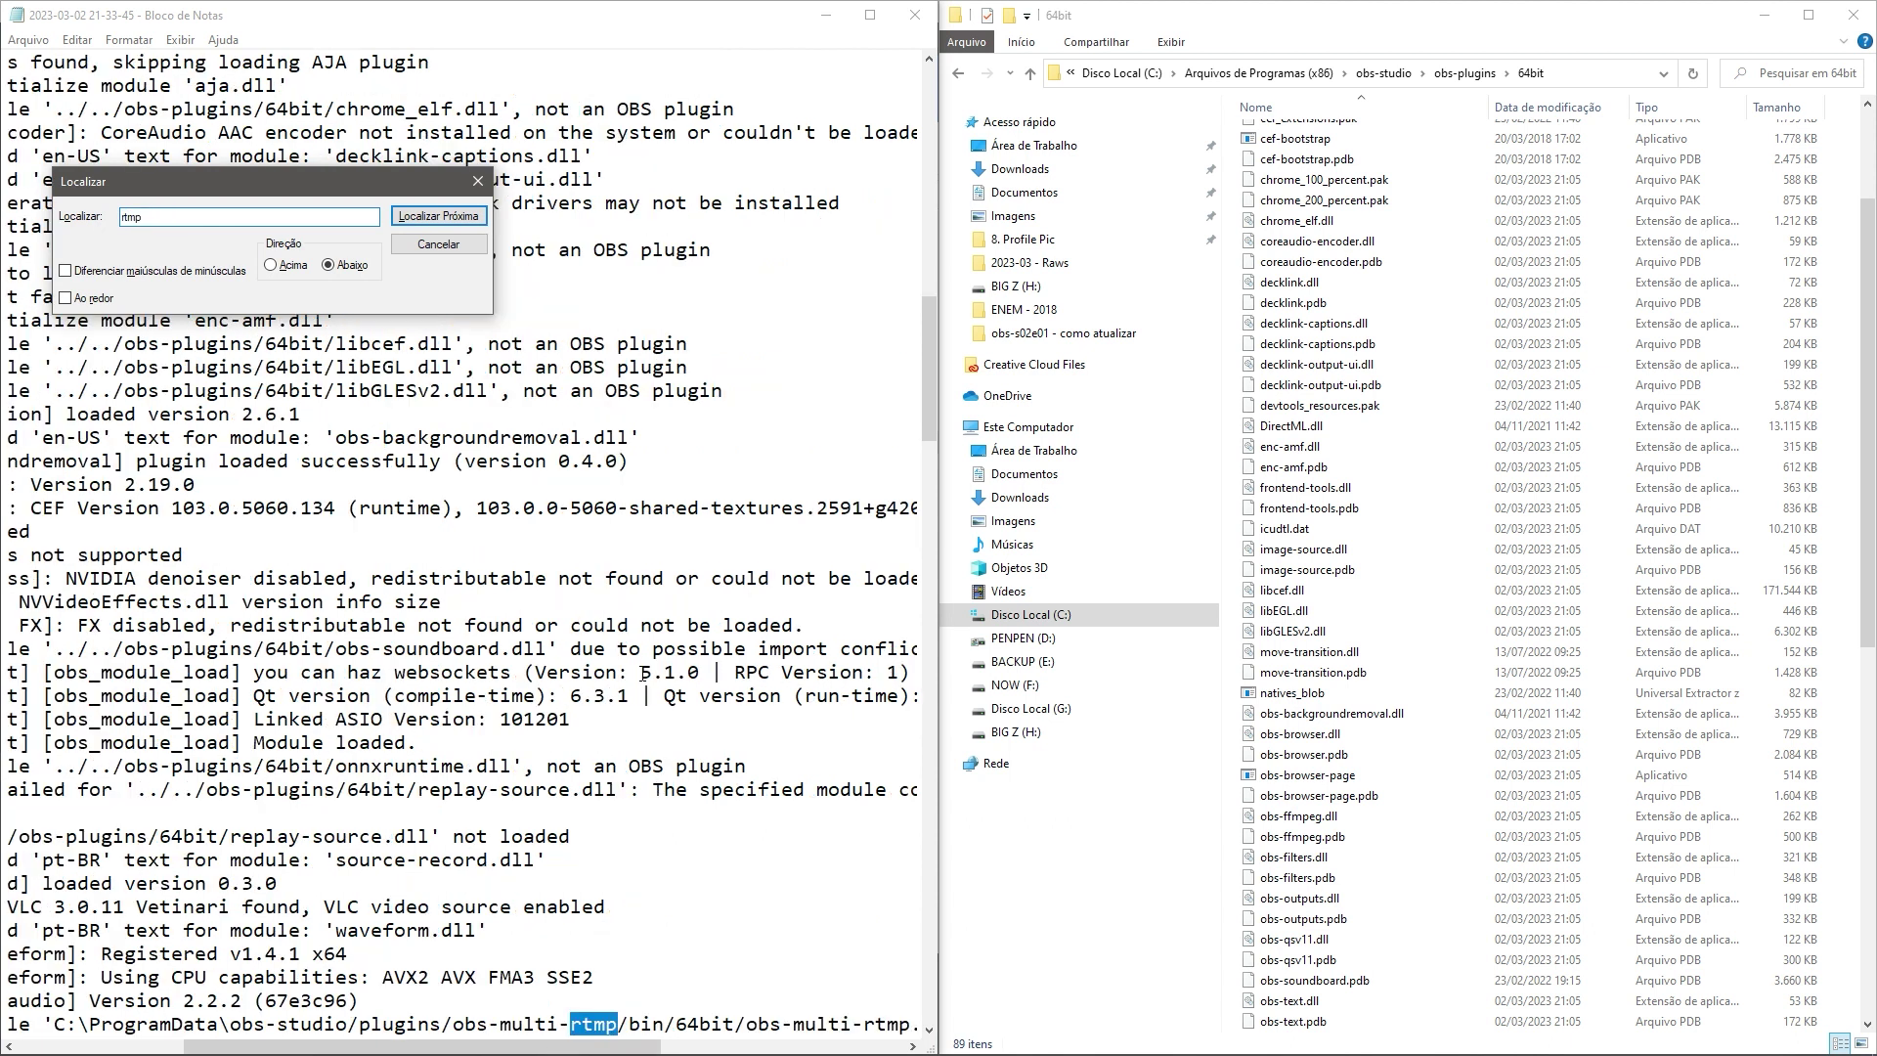
pyautogui.scroll(-1, 268, 1028)
pyautogui.click(268, 1029)
pyautogui.moveTo(271, 1049); pyautogui.dragTo(137, 1049)
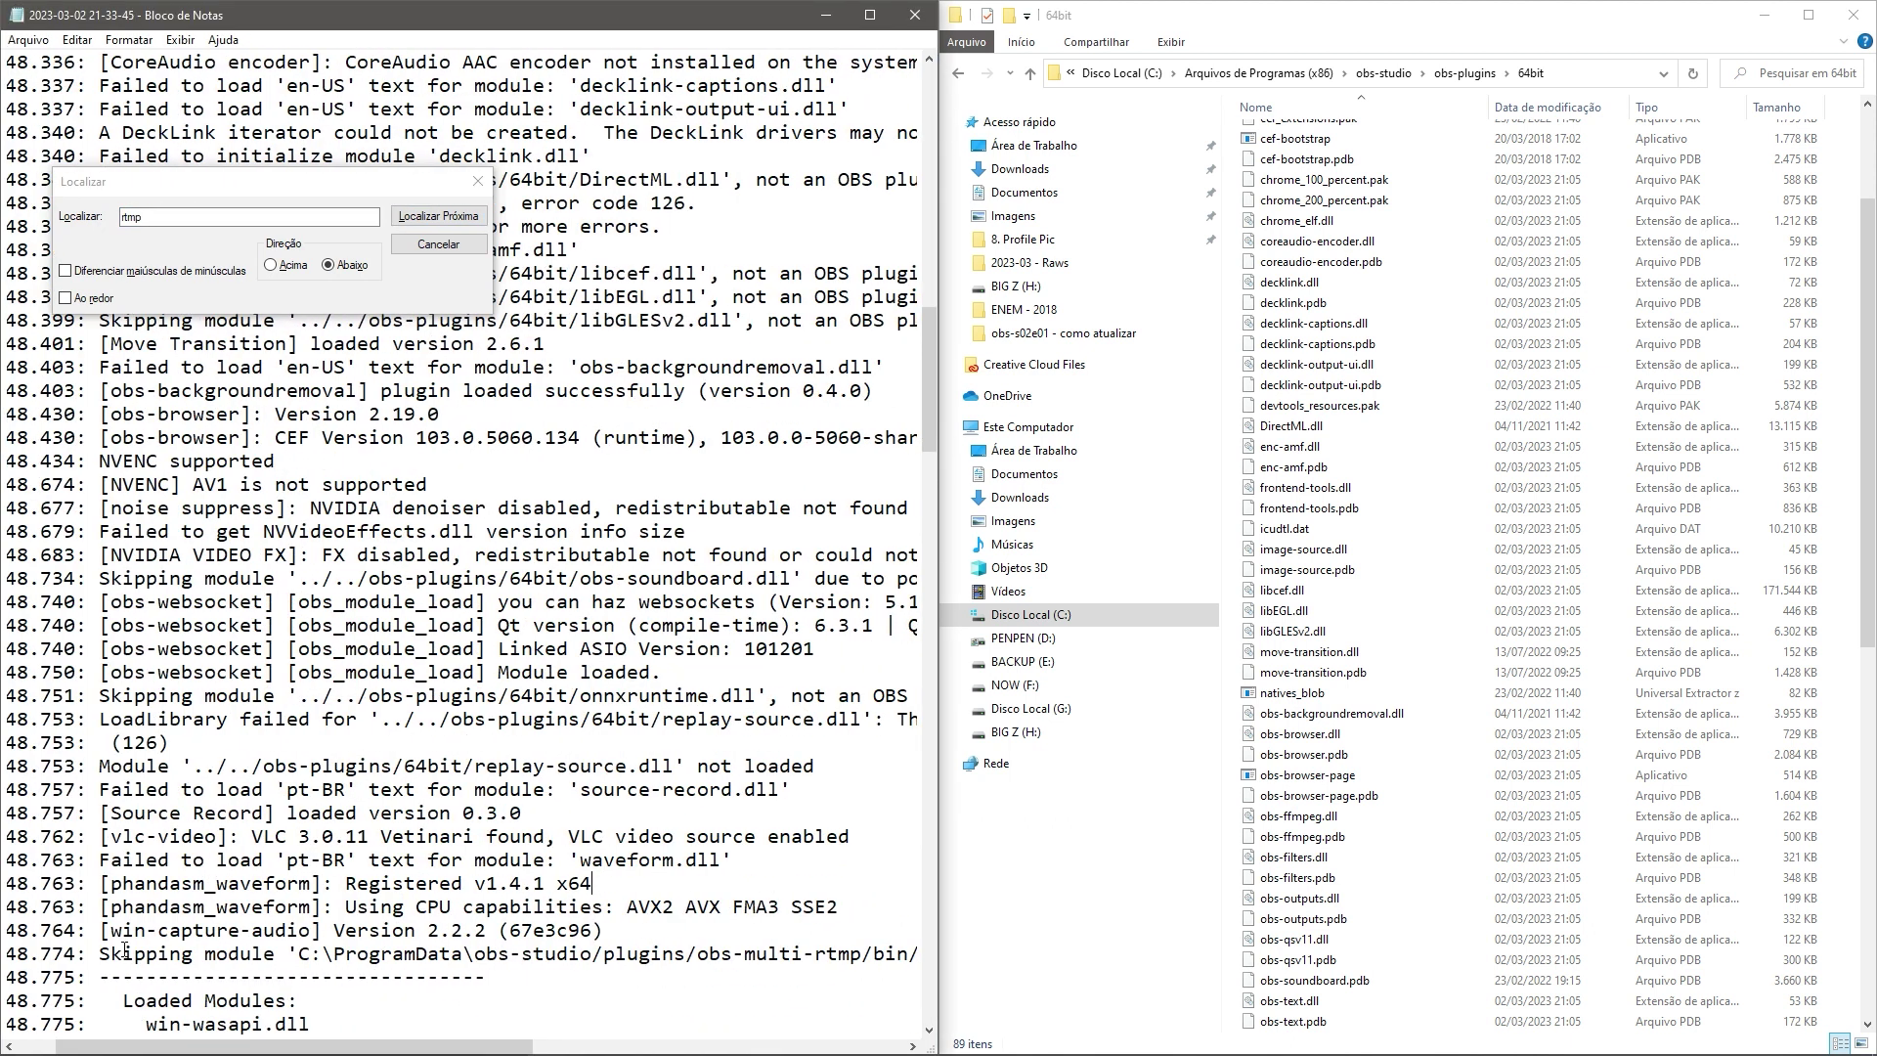
pyautogui.moveTo(441, 962); pyautogui.dragTo(523, 956)
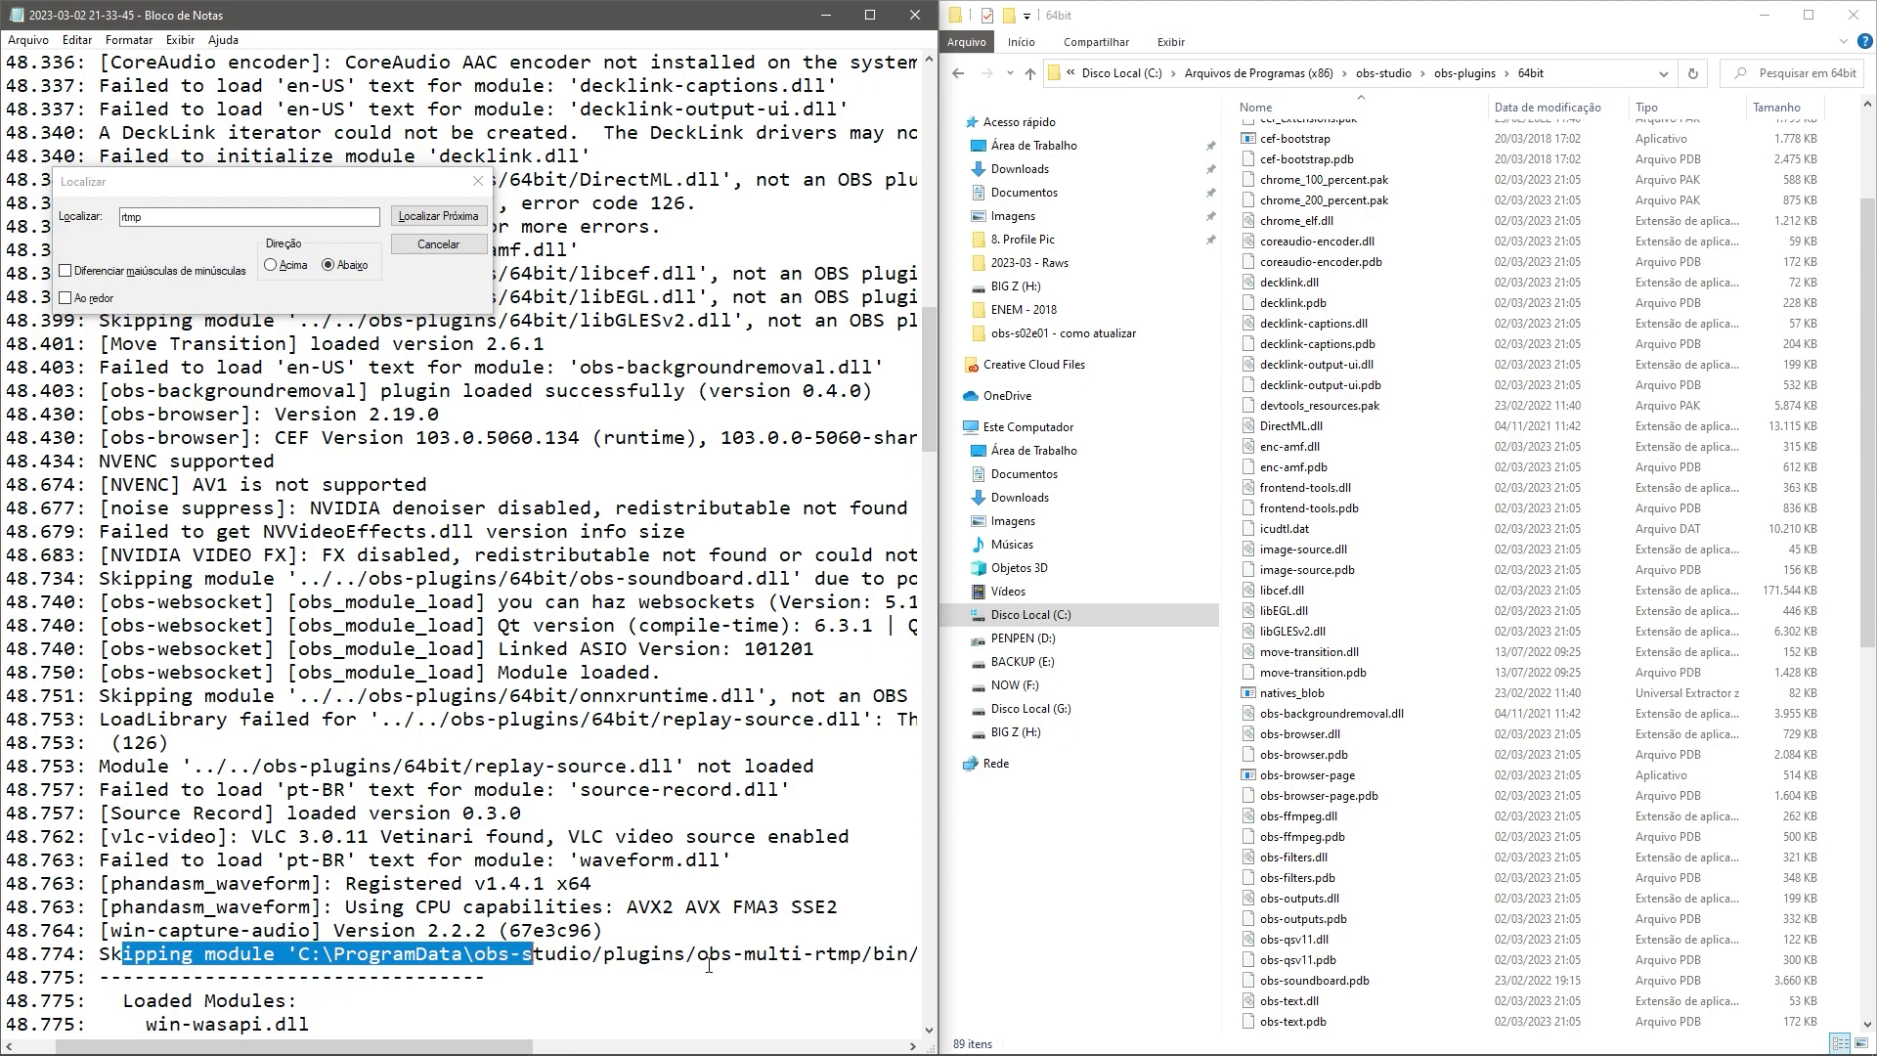
# Copy the folder path C:\ProgramData\obs-studio/plugins/obs-multi-rtmp/bin/64bit/ from the skipped module line, leaving out the file name
pyautogui.moveTo(498, 1046); pyautogui.dragTo(601, 1046)
pyautogui.moveTo(794, 954); pyautogui.dragTo(98, 953)
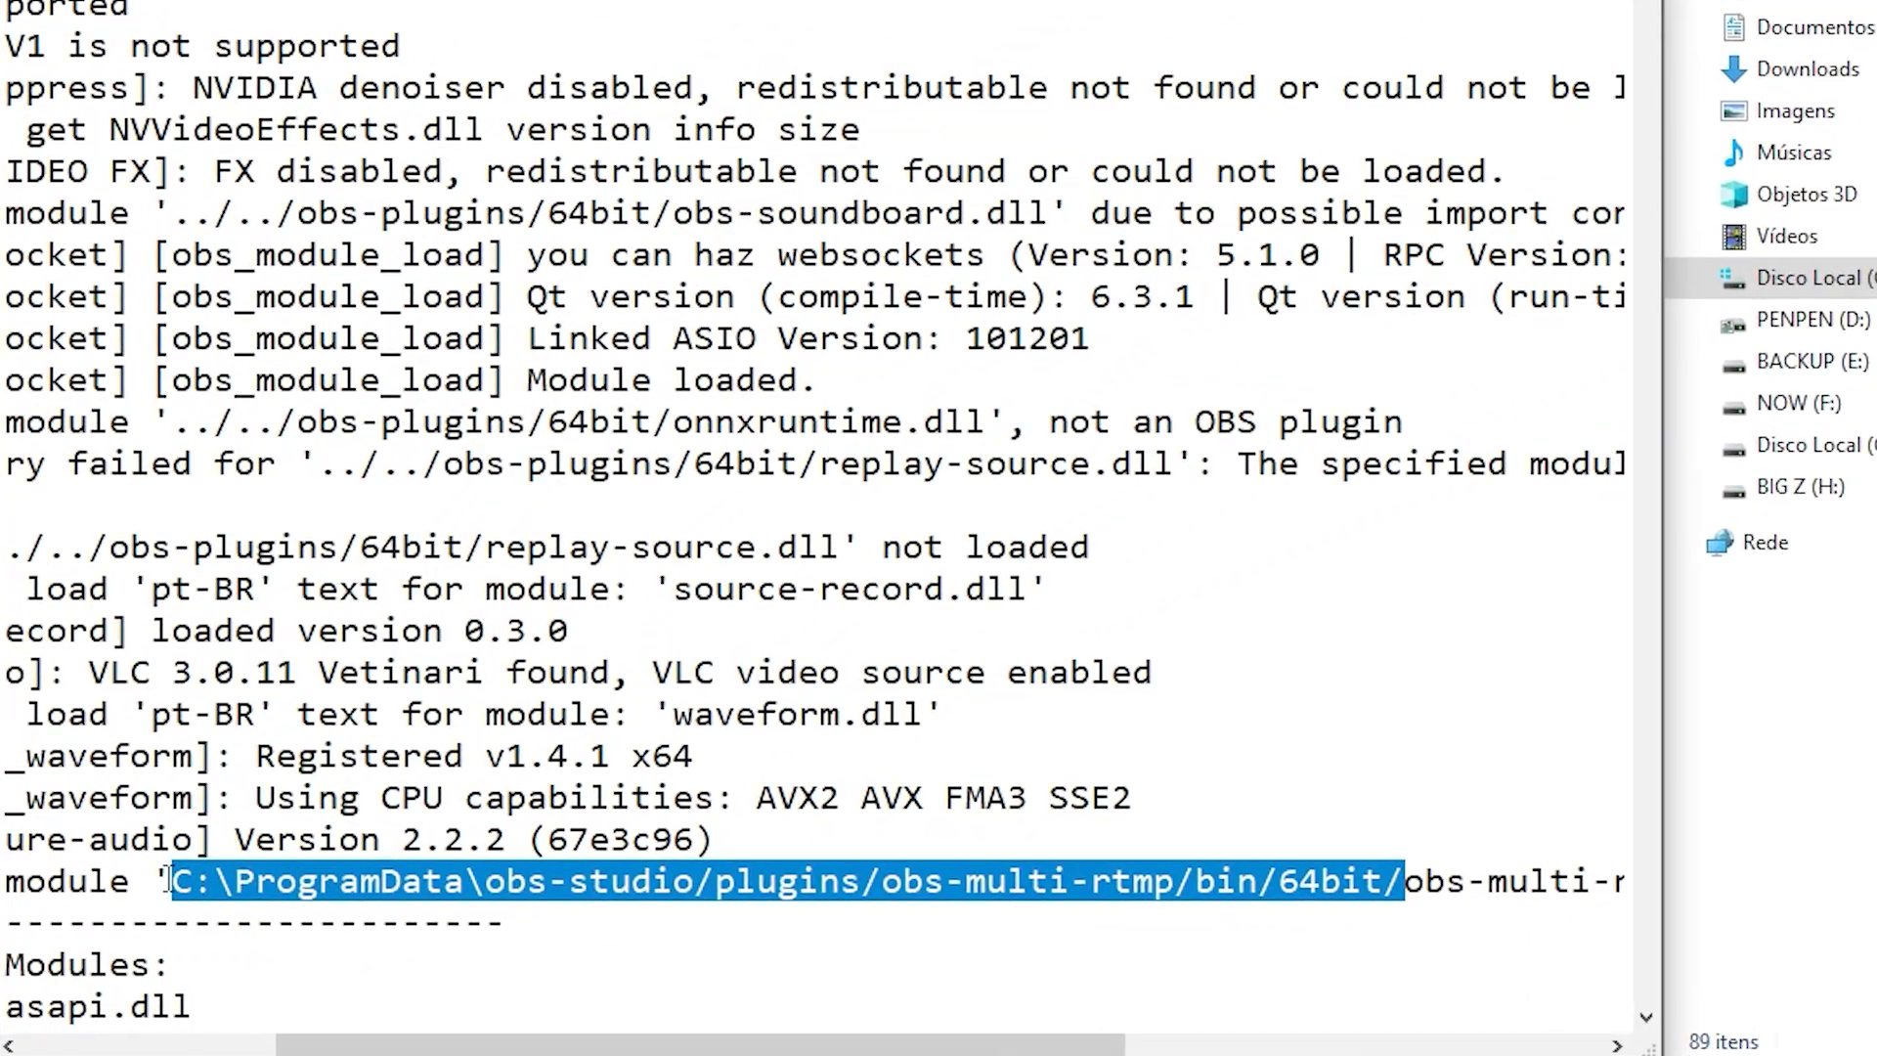
pyautogui.moveTo(1066, 1044); pyautogui.dragTo(1209, 1044)
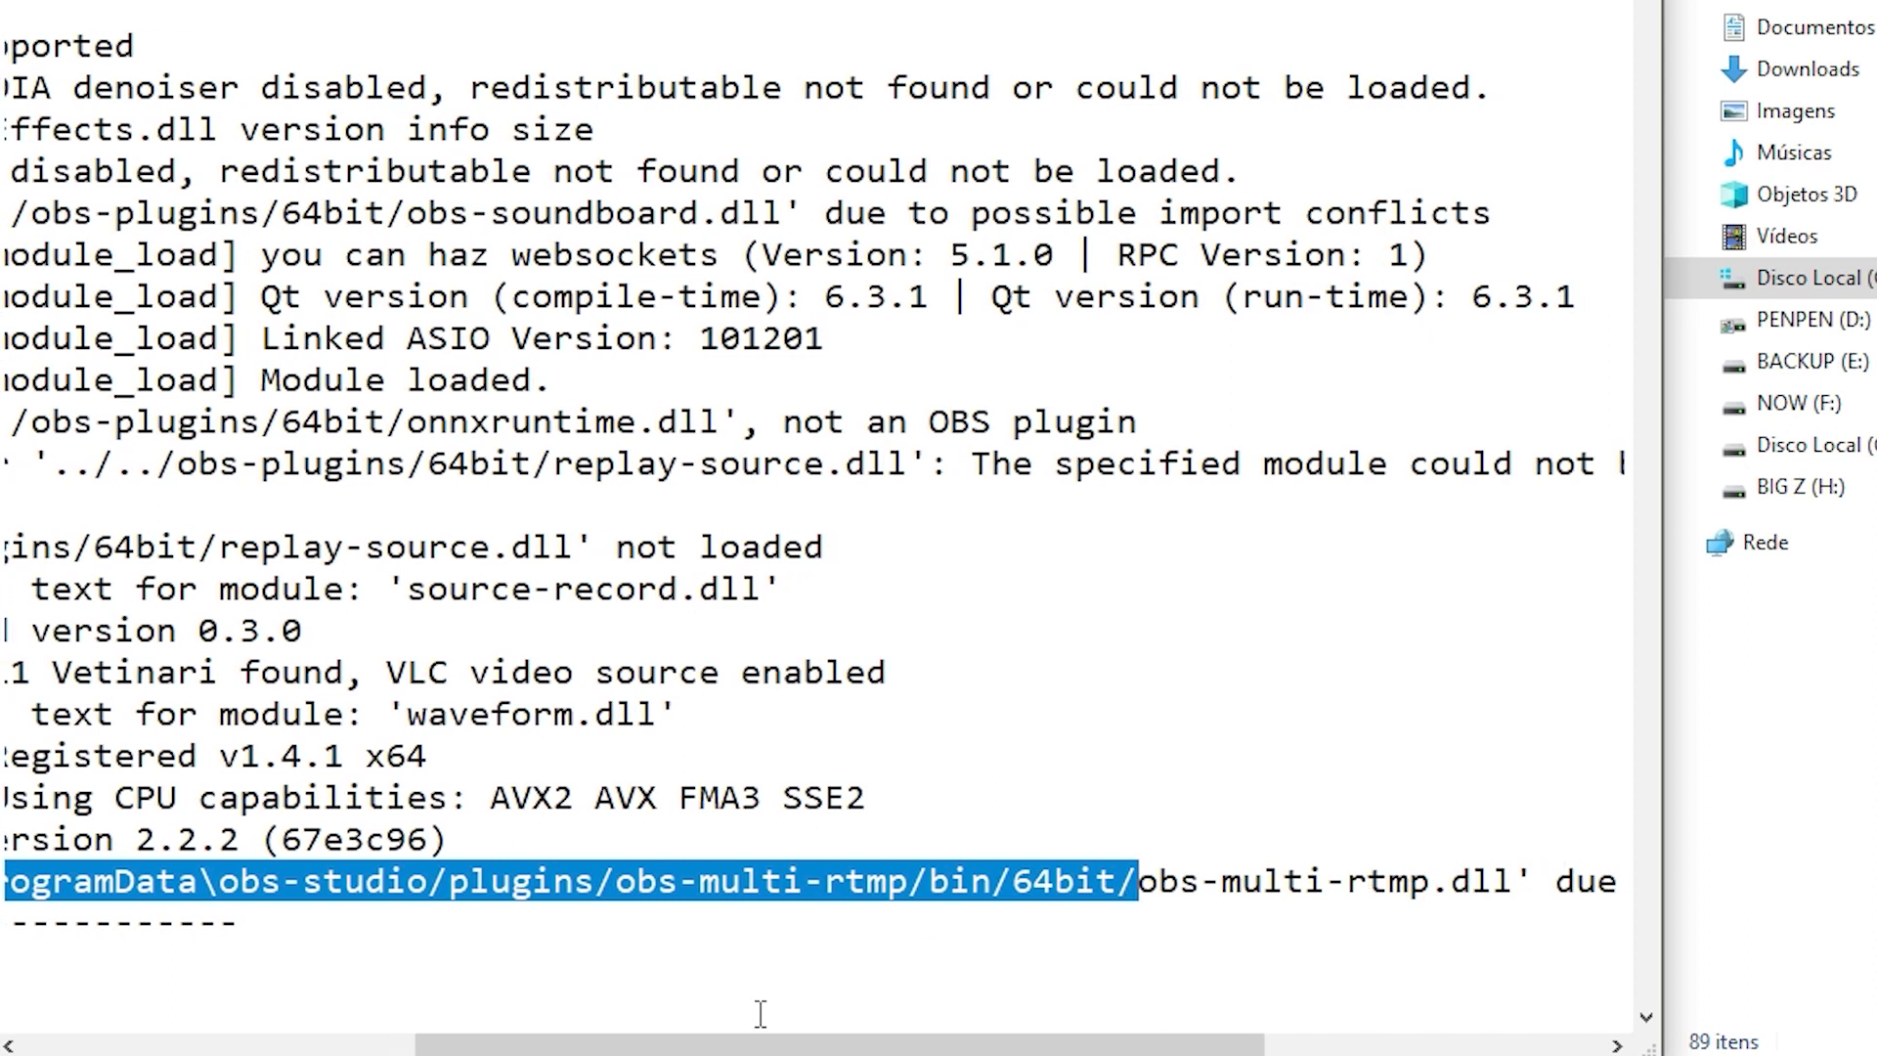
pyautogui.hscroll(2, 879, 994)
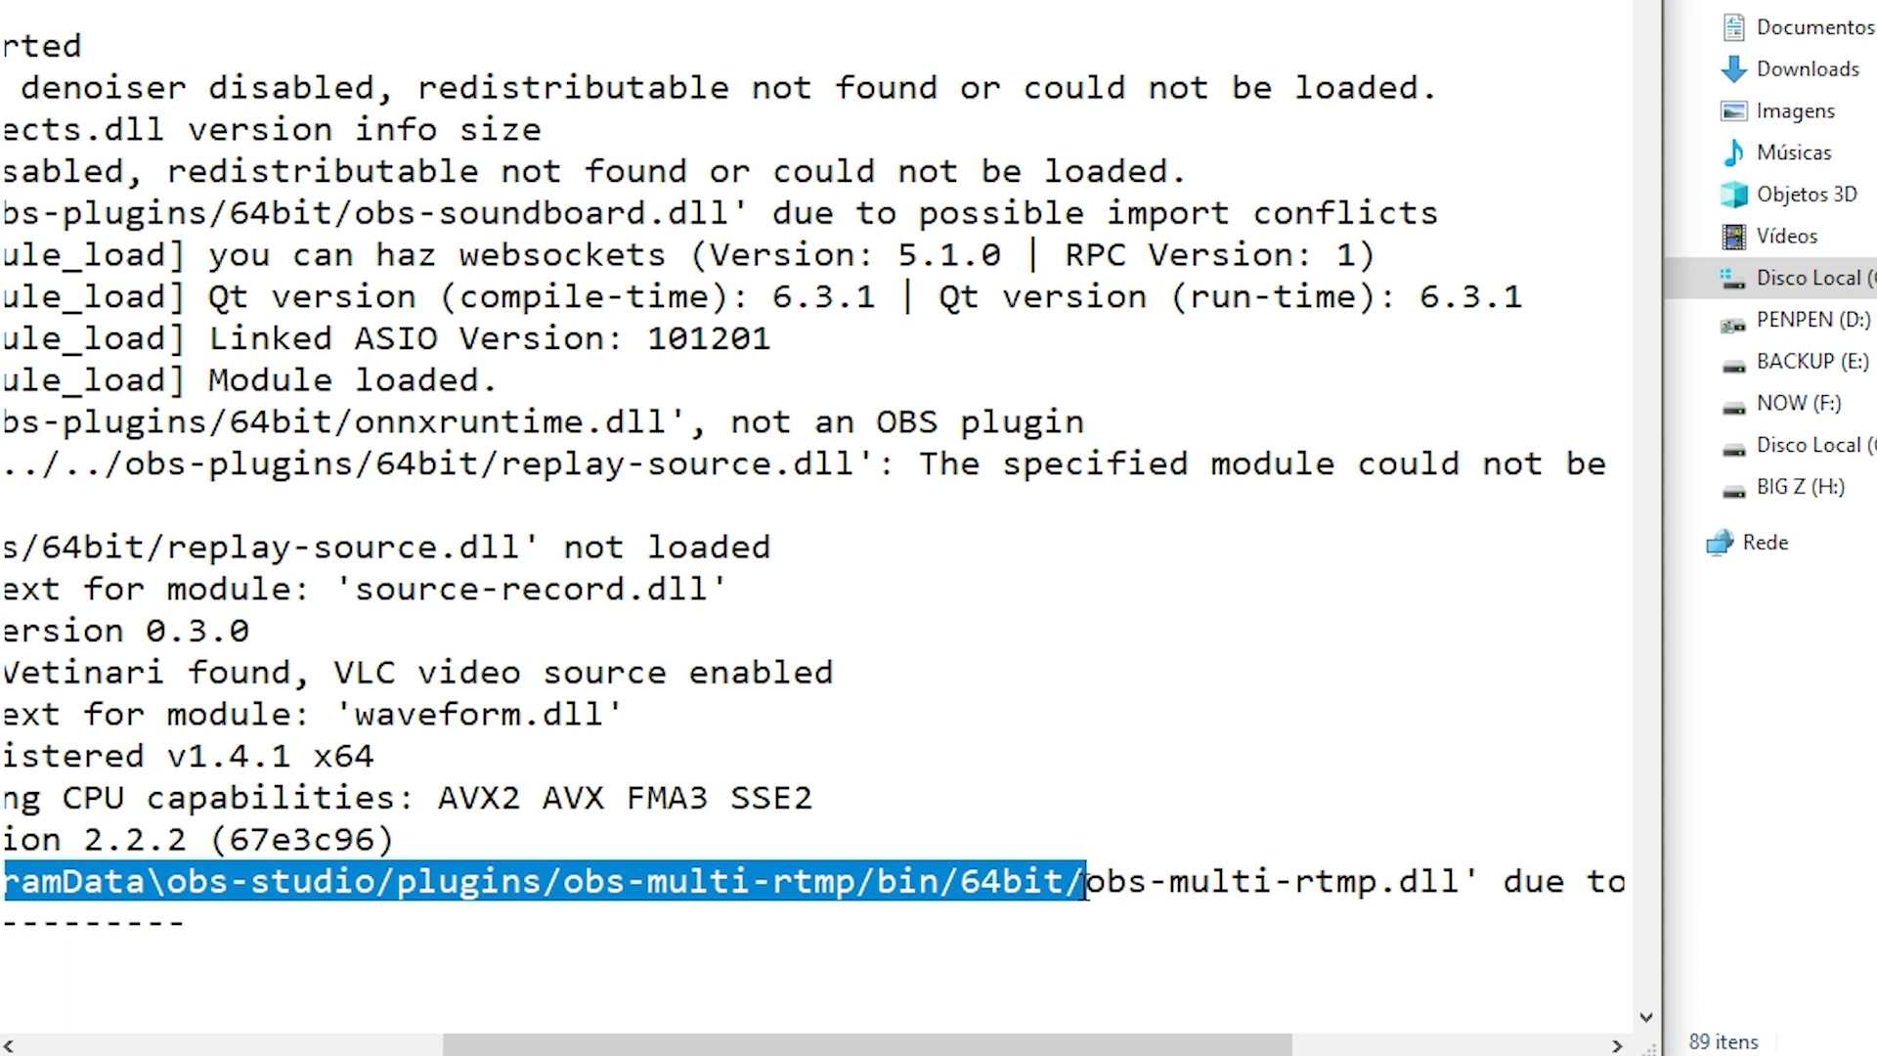
pyautogui.hotkey('ctrl', 'c')
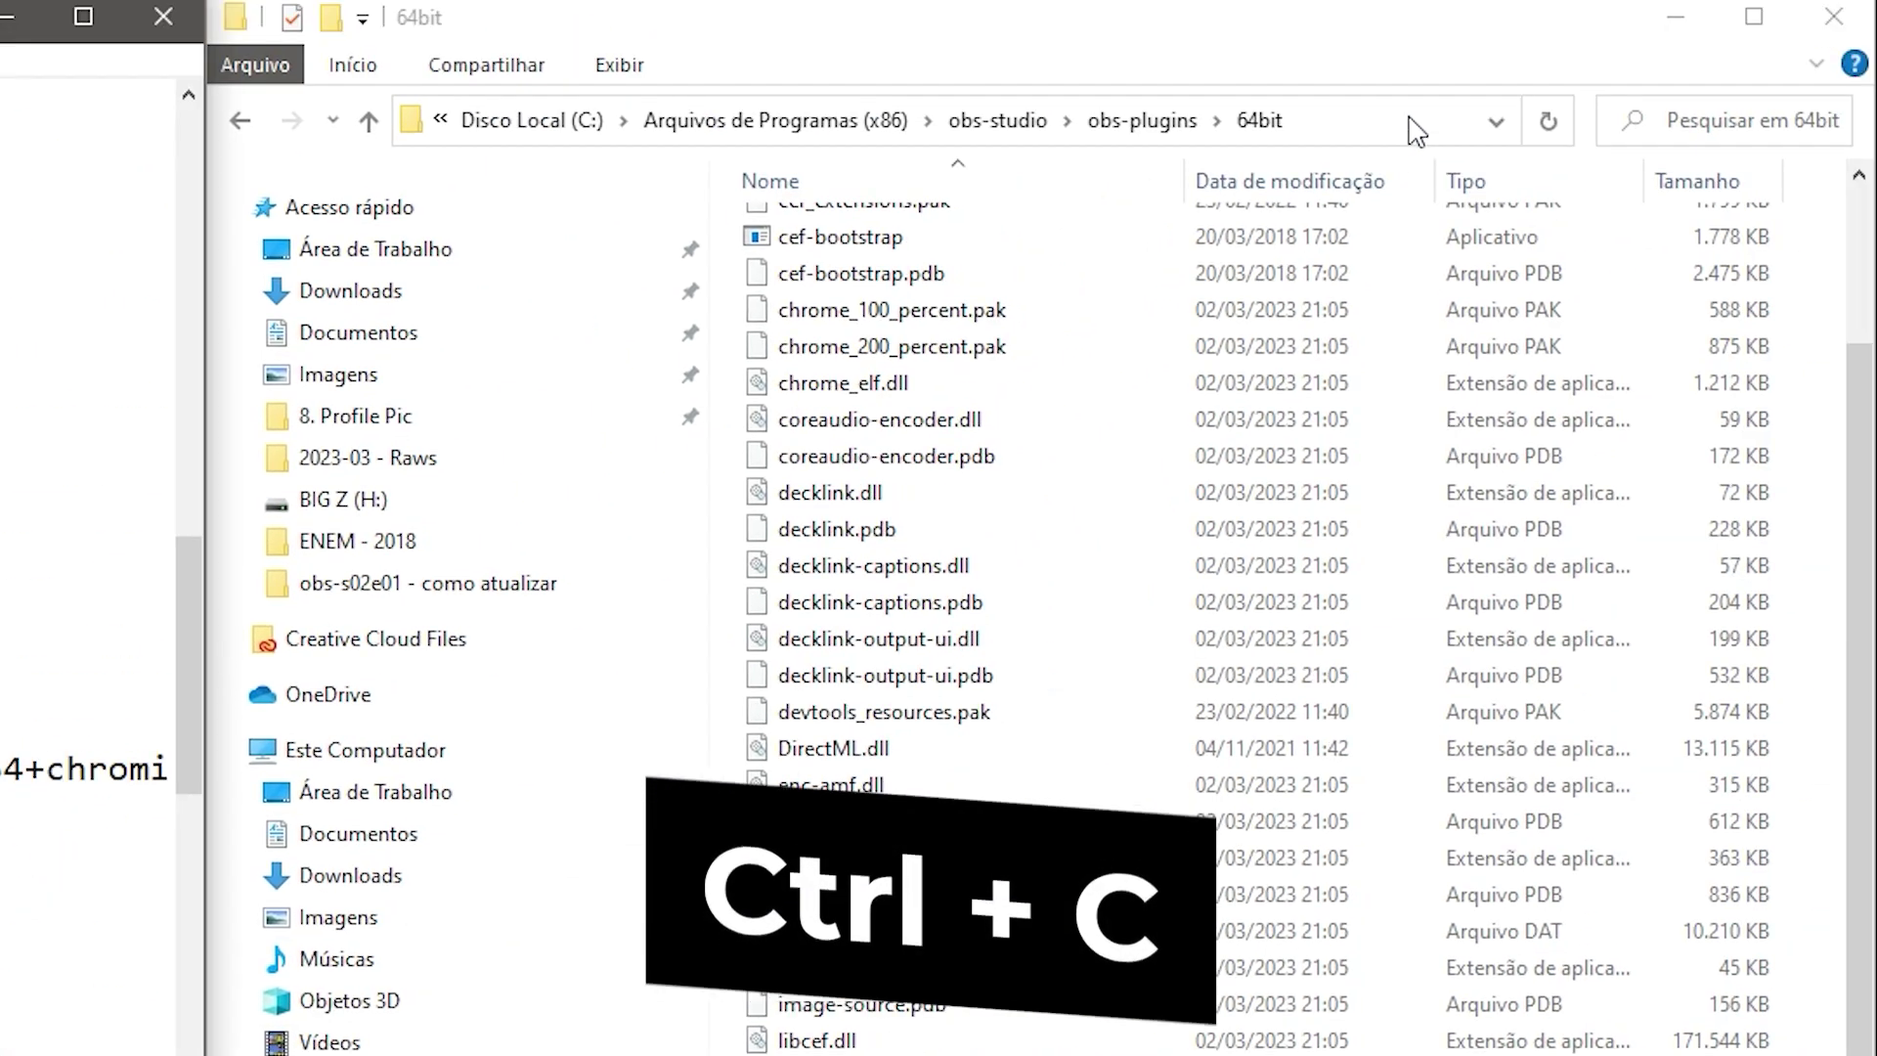
# Open the copied path C:\ProgramData\obs-studio/plugins/obs-multi-rtmp/bin/64bit/ in File Explorer
pyautogui.click(1414, 118)
pyautogui.hotkey('ctrl', 'v')
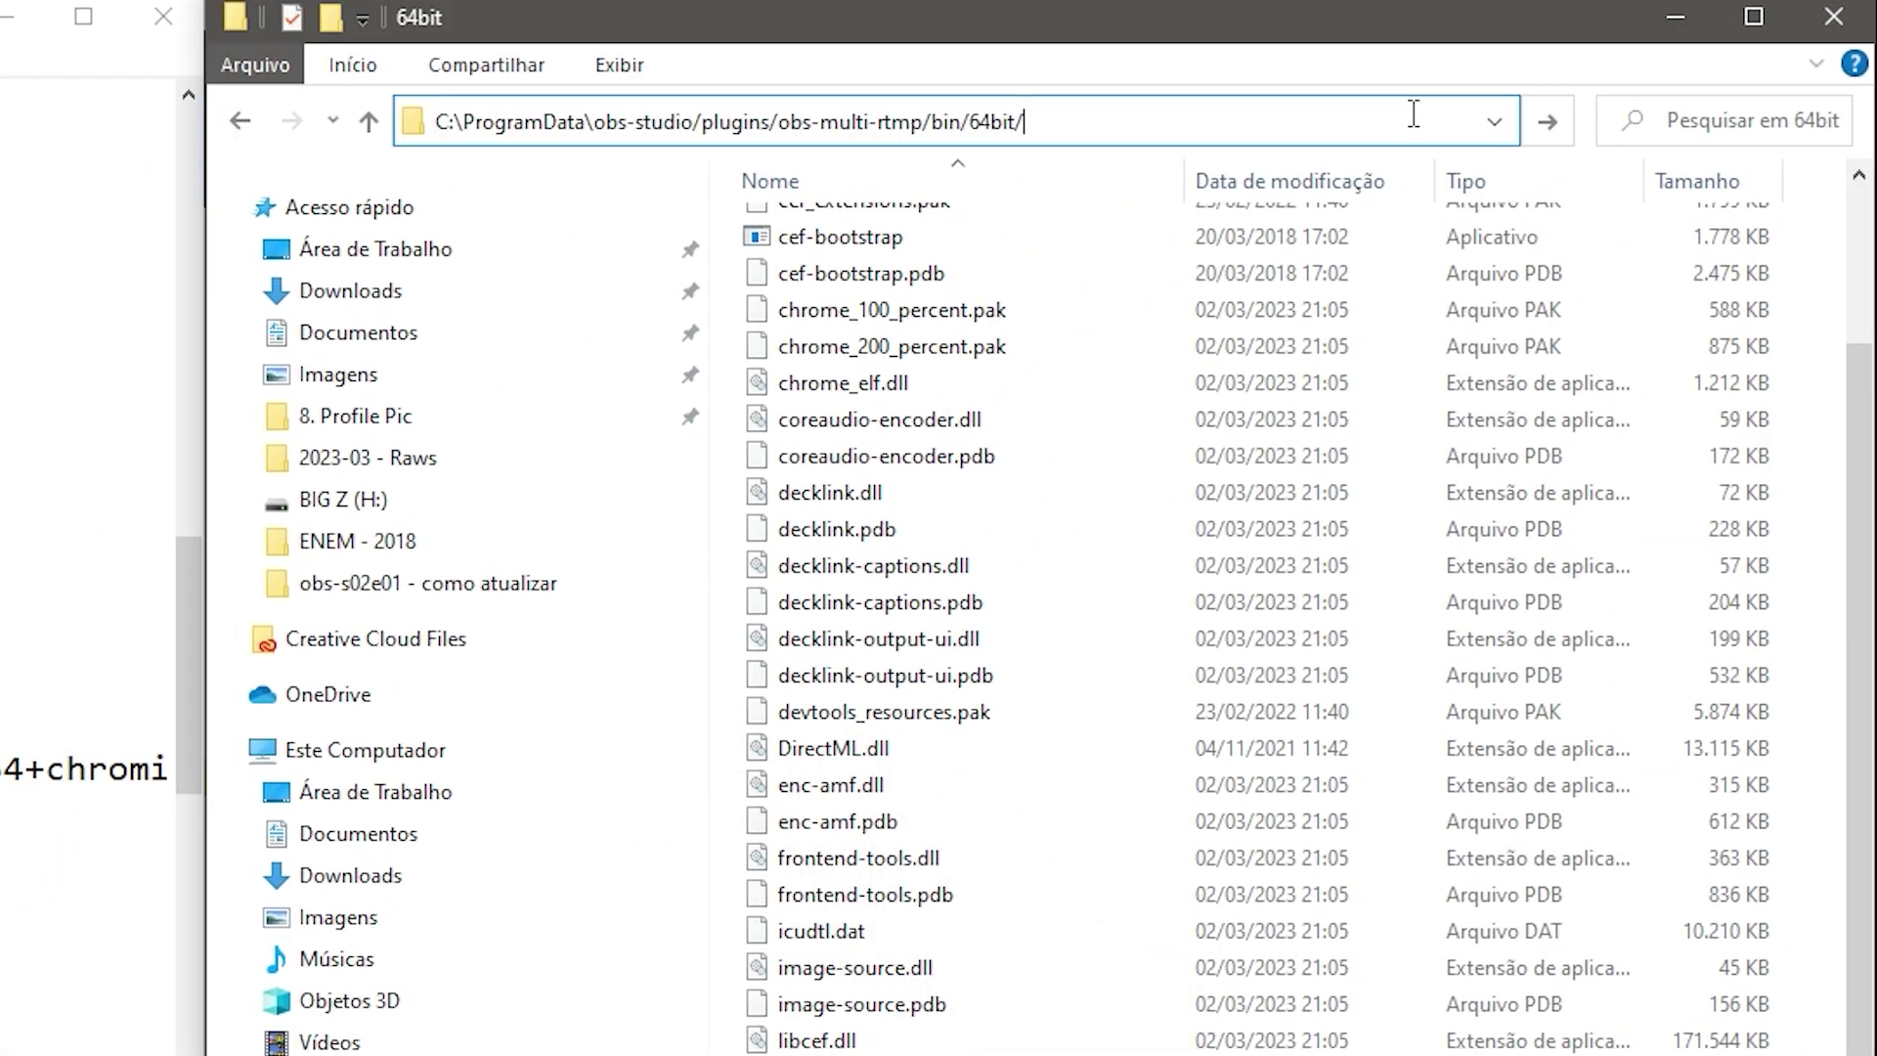
pyautogui.press('Return')
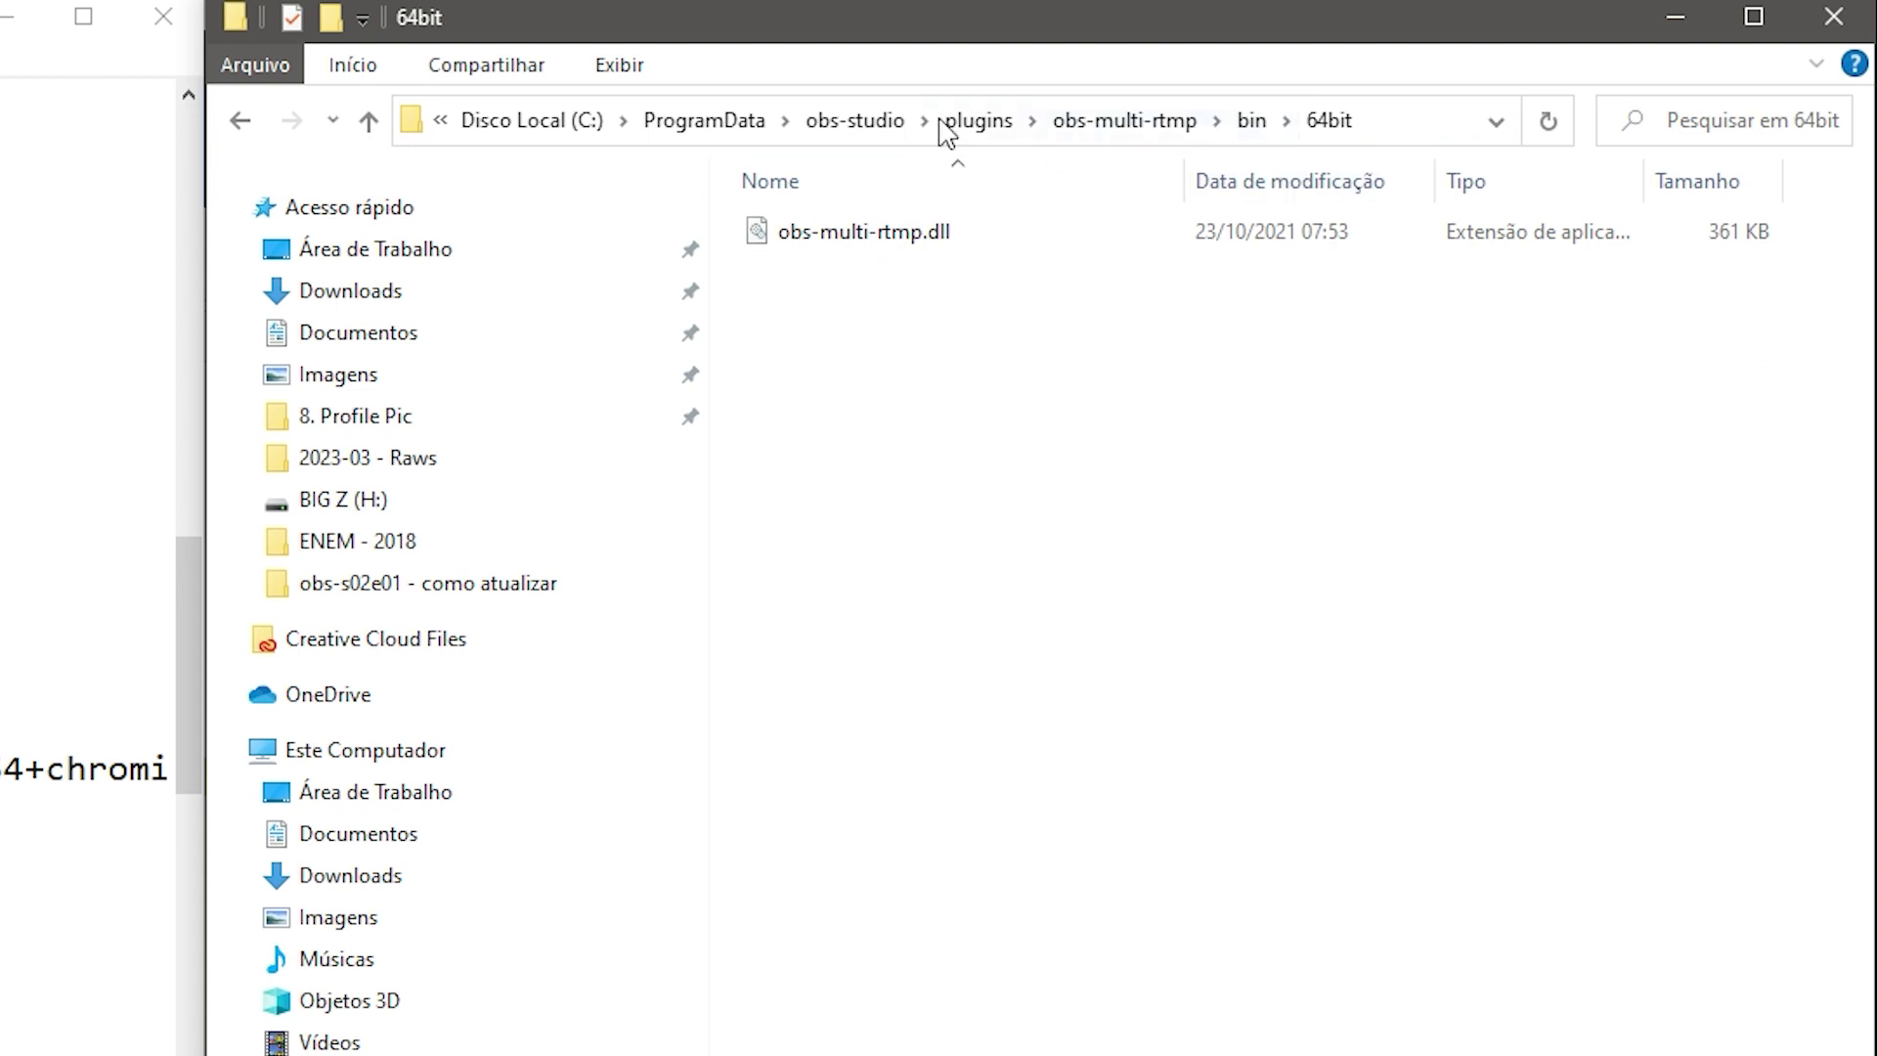
# Permanently delete obs-multi-rtmp.dll from its 64bit folder, confirm the deletion, and switch to the OBS Studio window
pyautogui.click(901, 246)
pyautogui.rightClick(929, 257)
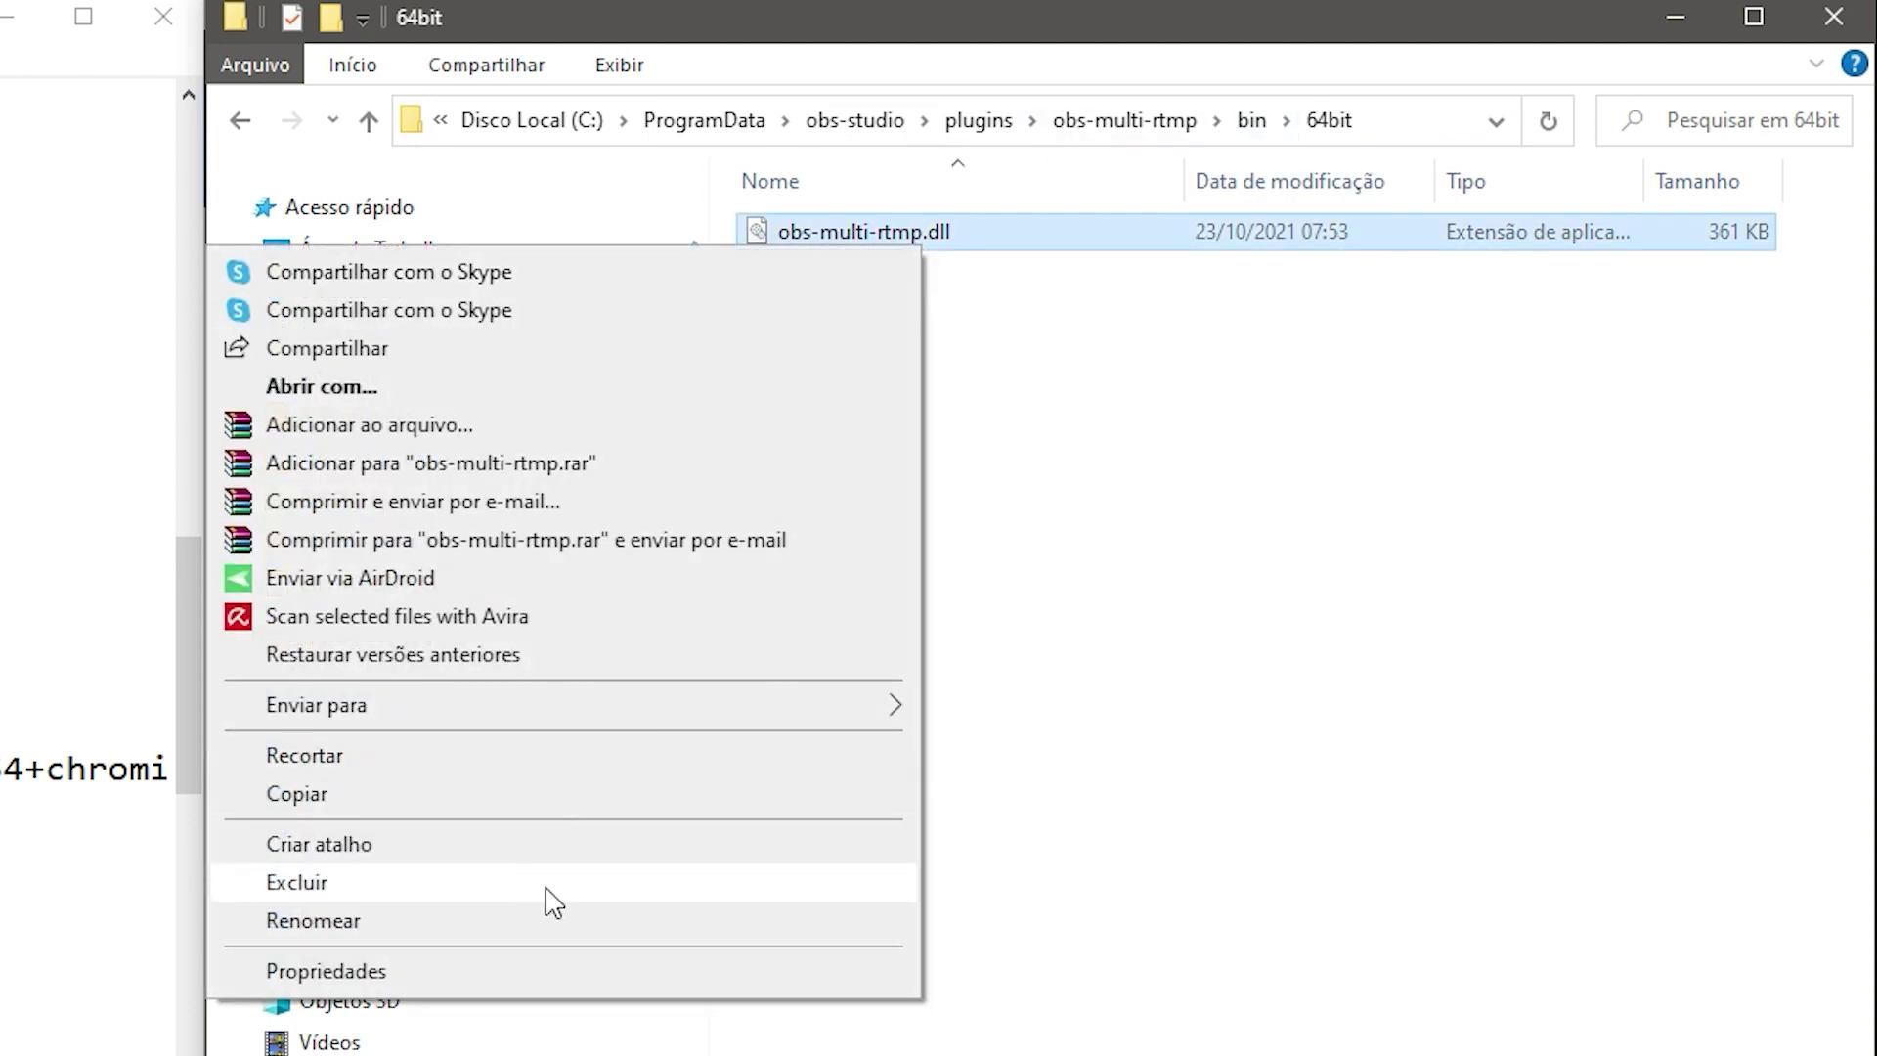
pyautogui.click(1060, 739)
pyautogui.click(824, 223)
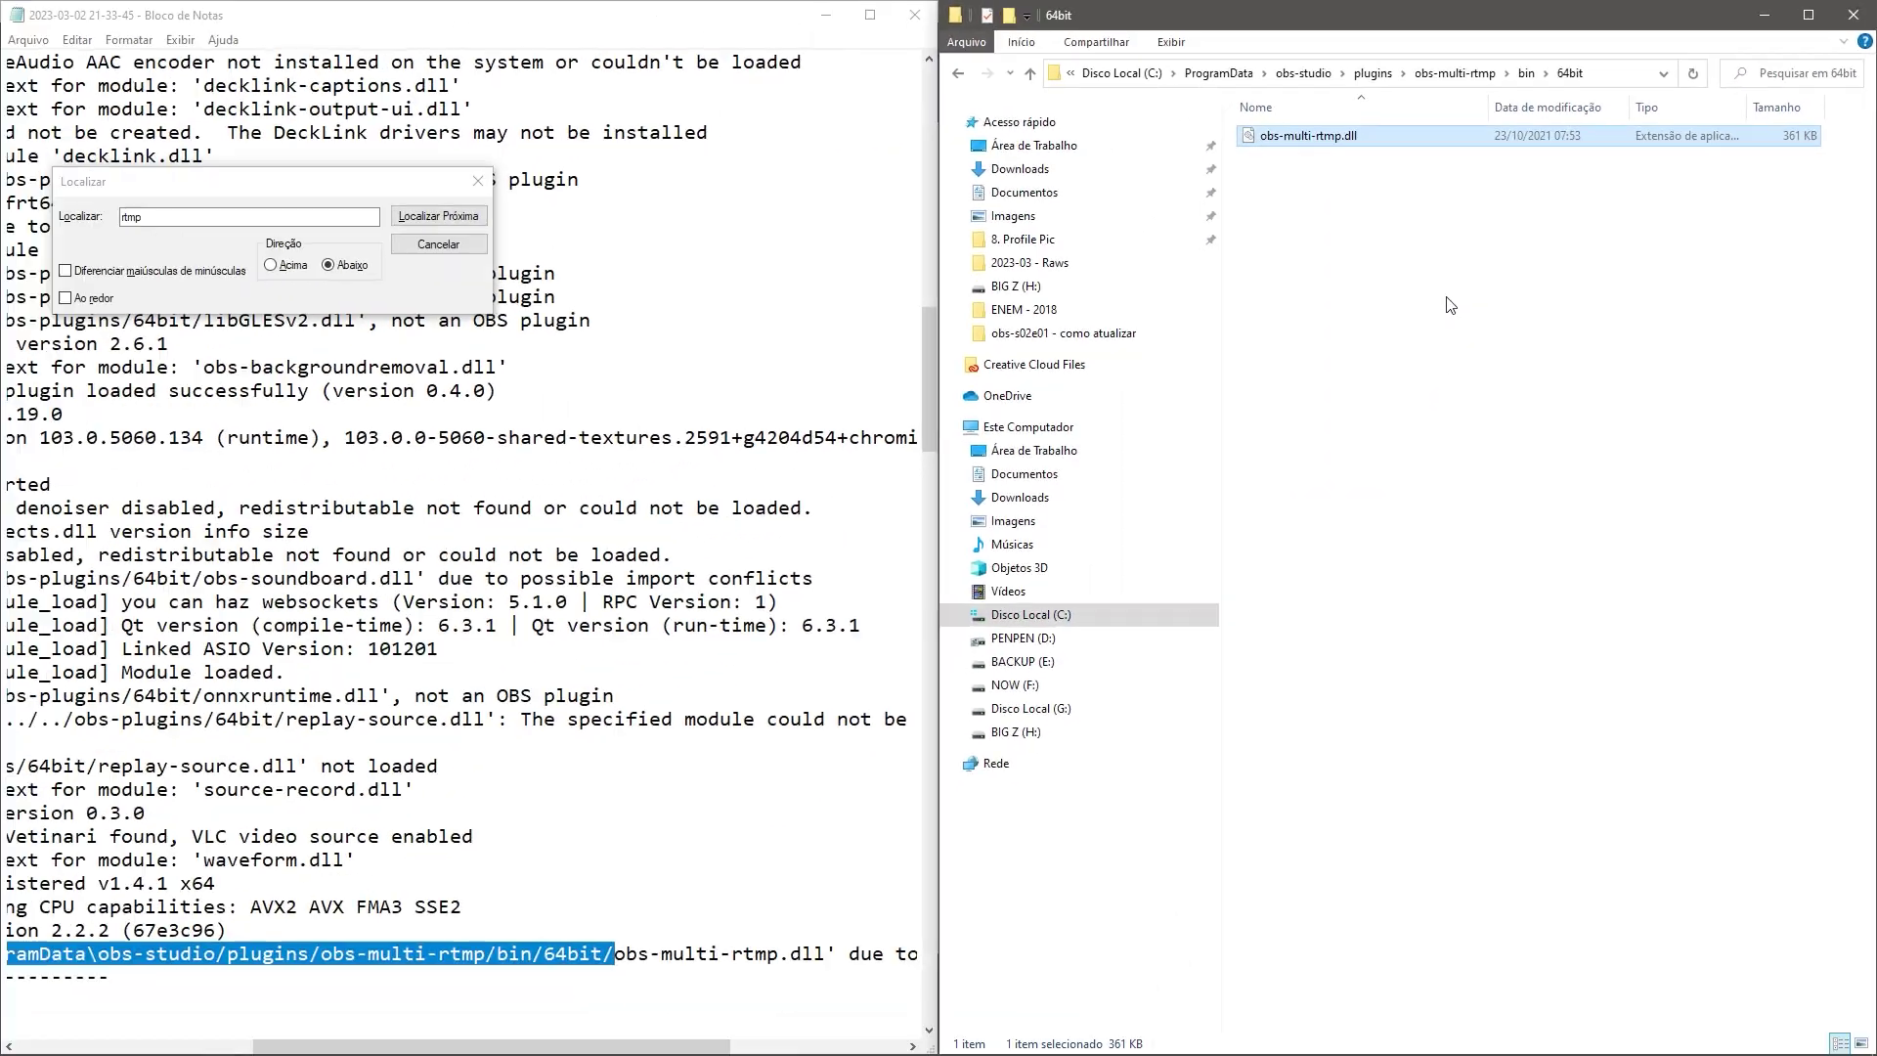
pyautogui.hotkey('shift', 'Delete')
pyautogui.press('Return')
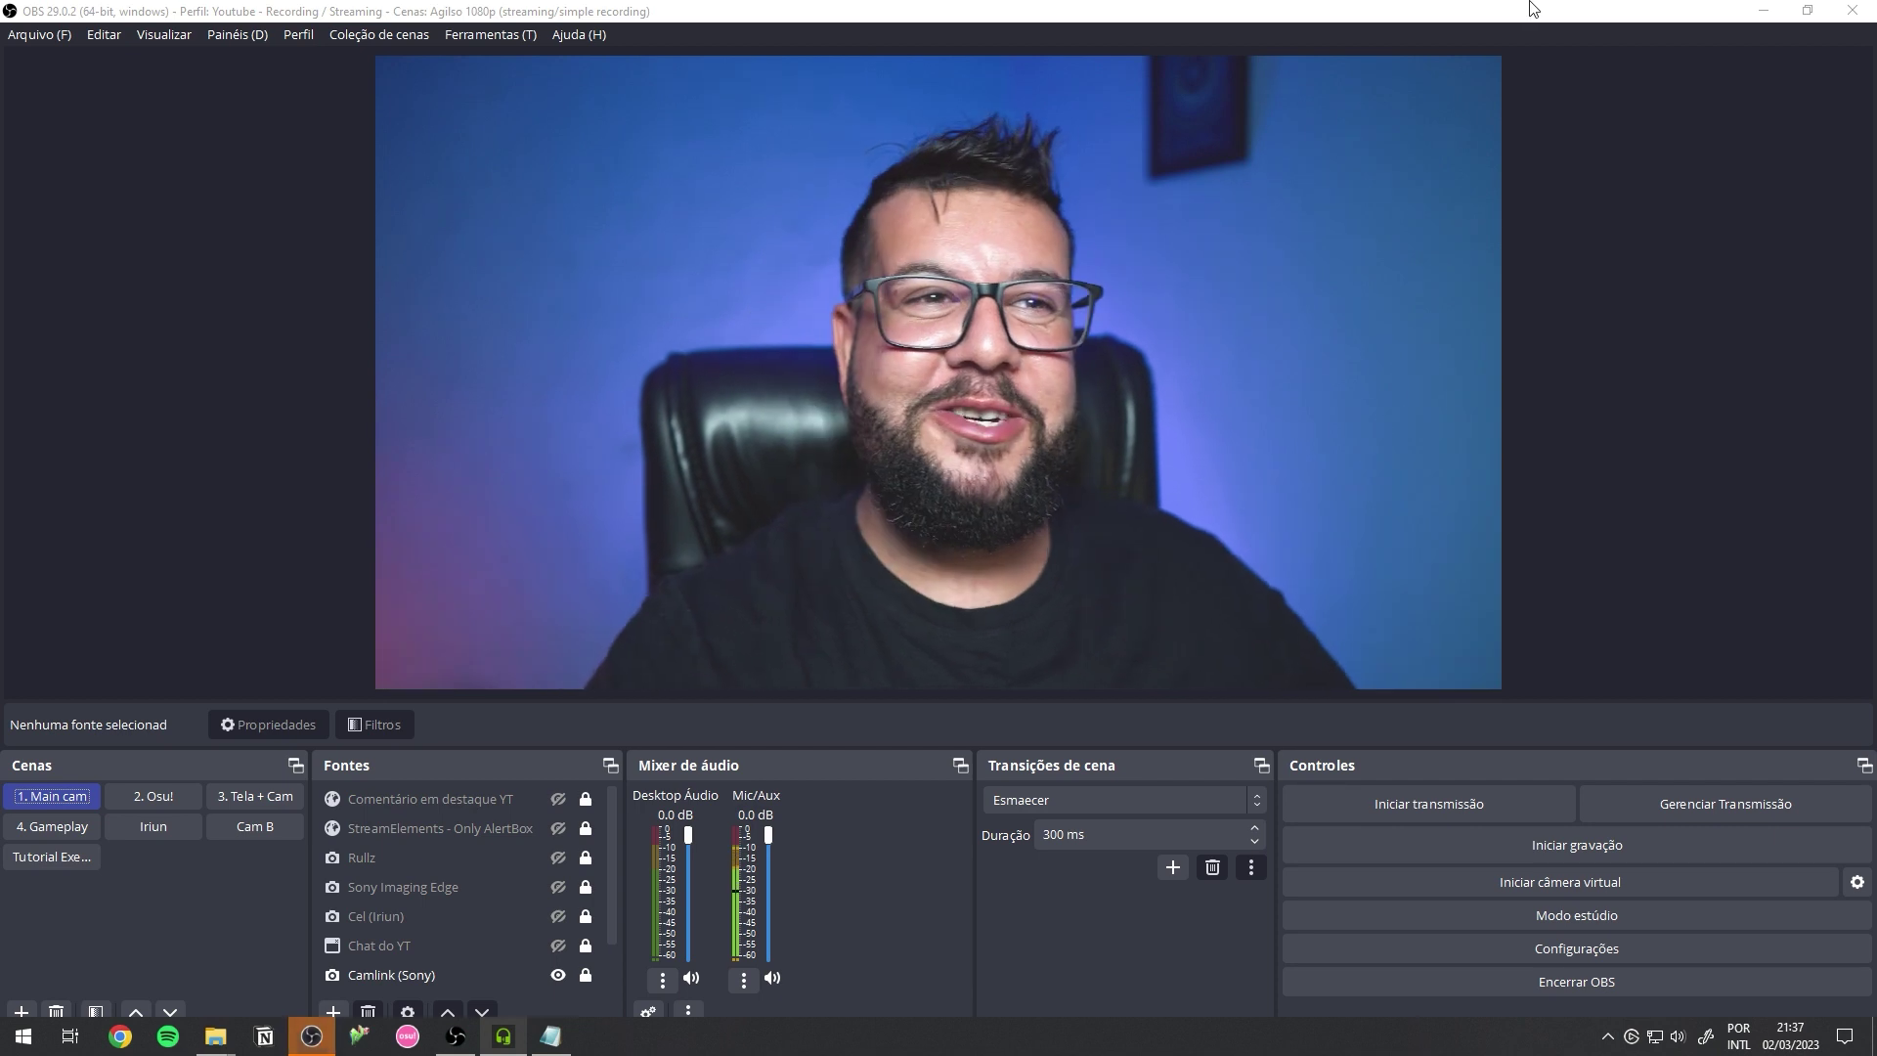
pyautogui.click(1442, 10)
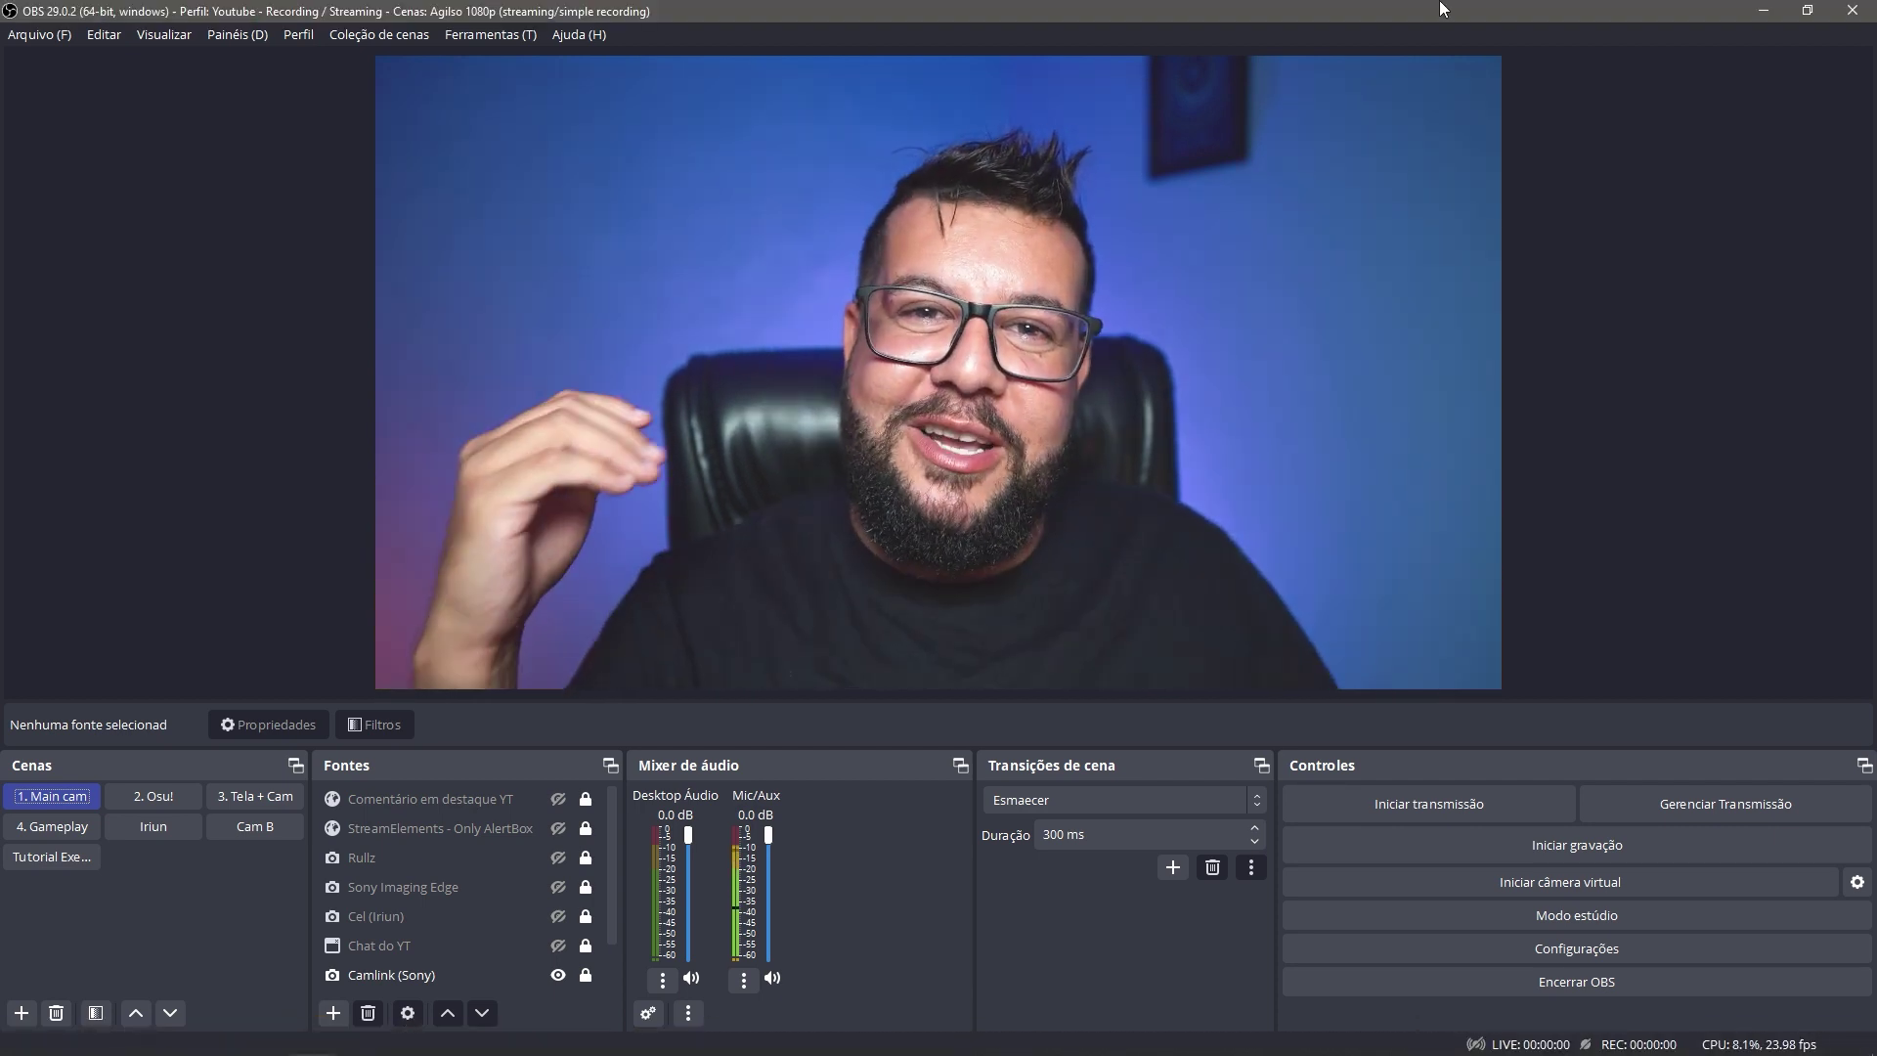